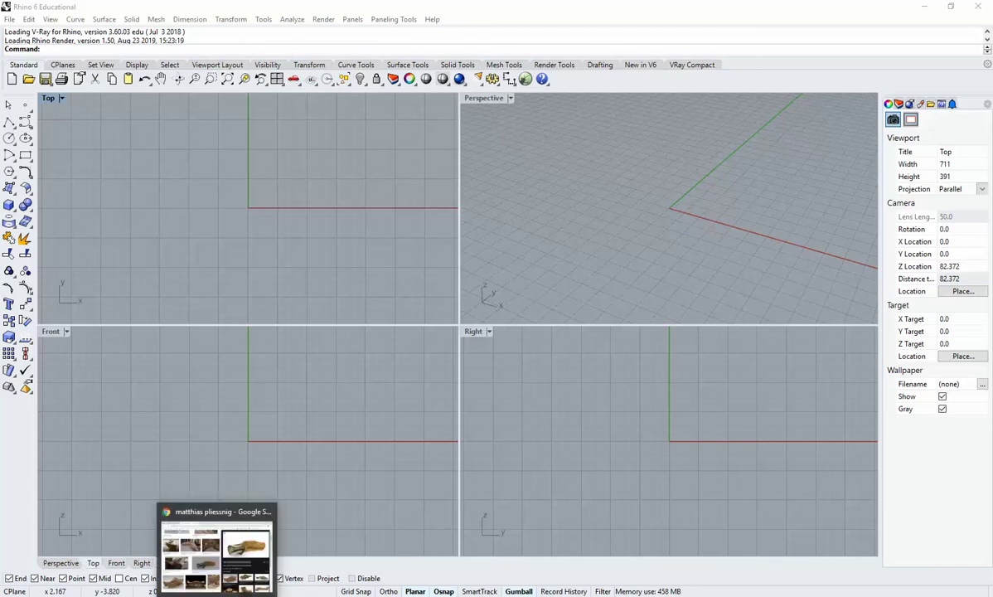
Switch to the browser and examine the Matthias Pliessnig bench images, including Medium and Drift, and return to Rhino.
{"action": "left_click", "coordinate": [217, 596]}
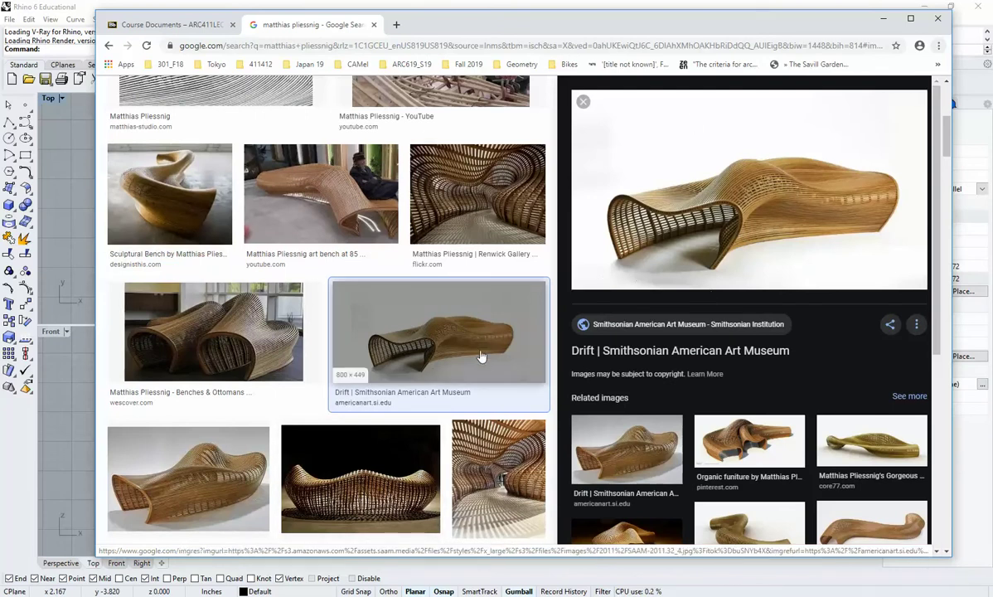
{"action": "scroll", "coordinate": [481, 361], "scroll_direction": "up", "scroll_amount": 3}
{"action": "left_click", "coordinate": [209, 183]}
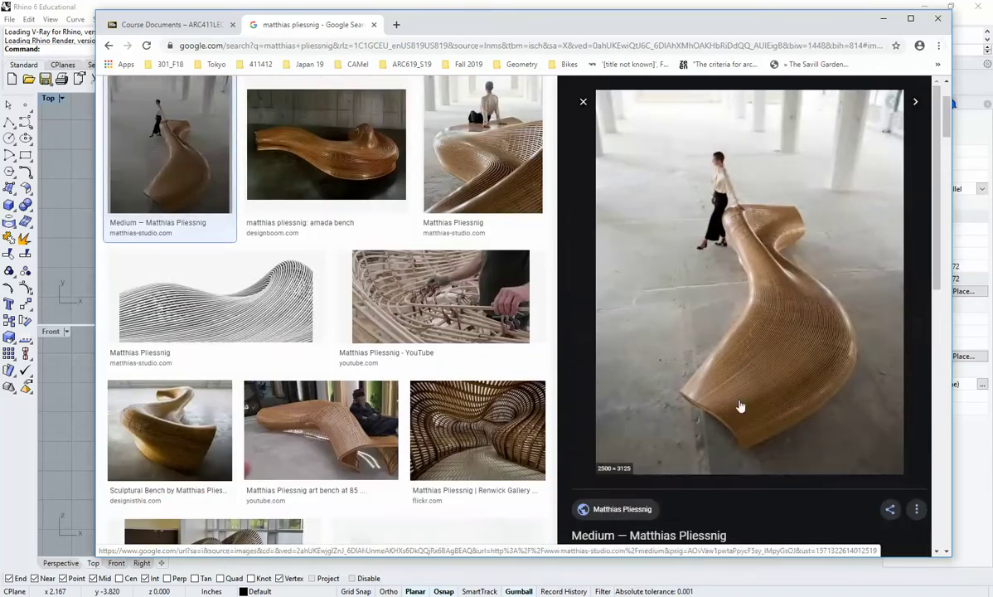
{"action": "scroll", "coordinate": [717, 414], "scroll_direction": "down", "scroll_amount": 3}
{"action": "scroll", "coordinate": [709, 478], "scroll_direction": "down", "scroll_amount": 2}
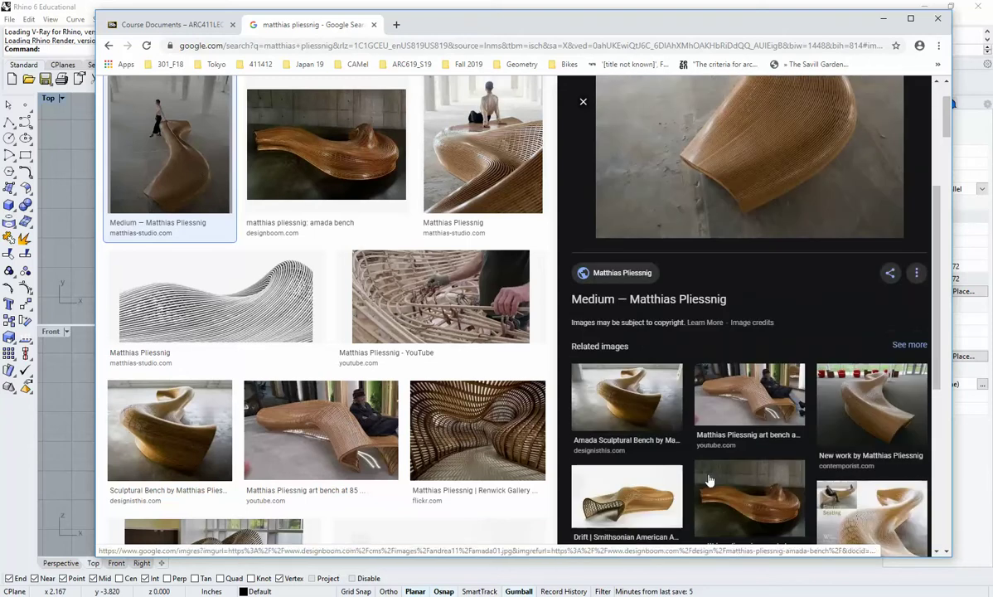
{"action": "left_click", "coordinate": [491, 162]}
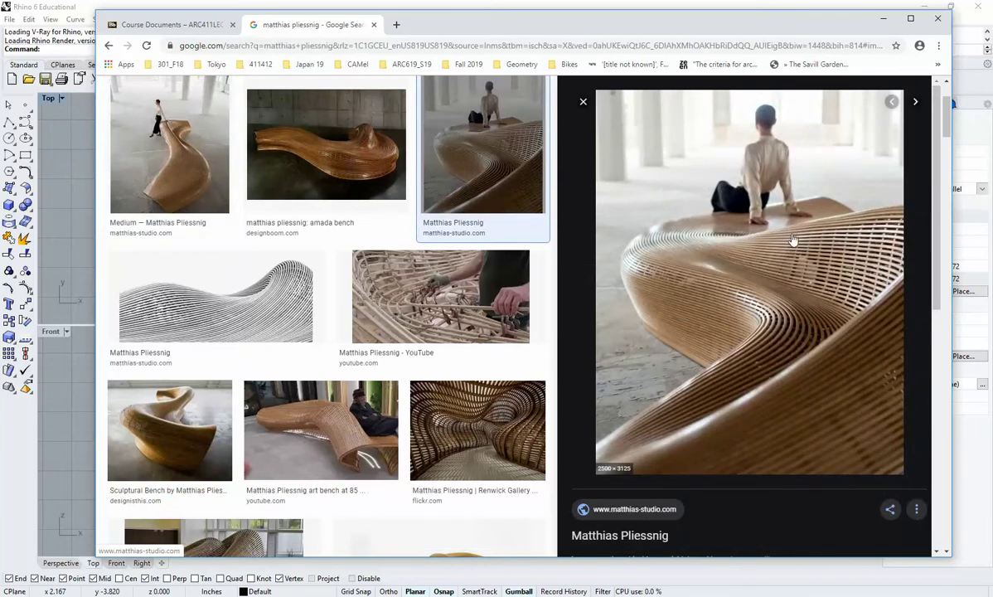
{"action": "scroll", "coordinate": [354, 403], "scroll_direction": "down", "scroll_amount": 3}
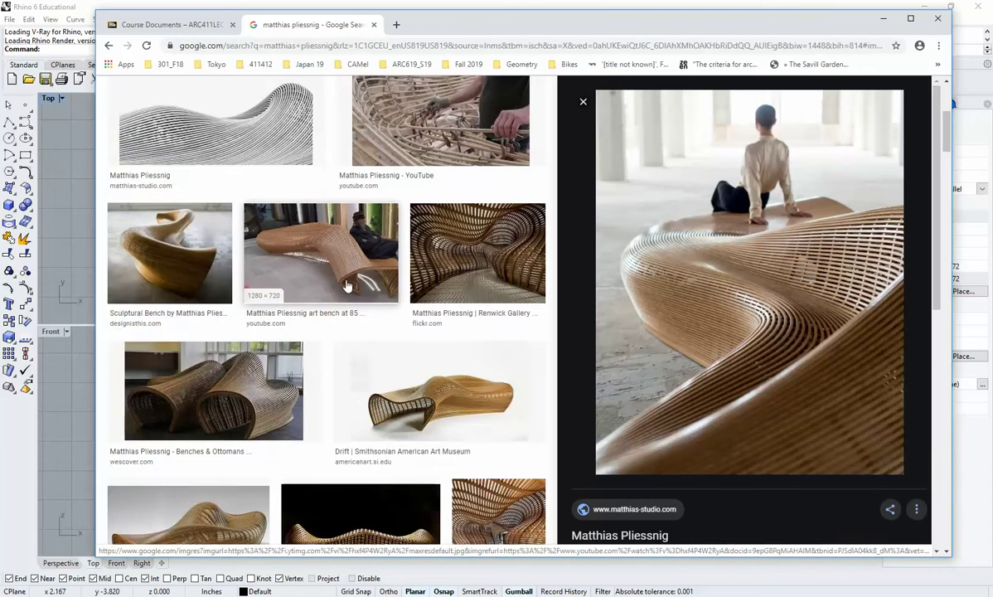
{"action": "scroll", "coordinate": [414, 298], "scroll_direction": "down", "scroll_amount": 2}
{"action": "left_click", "coordinate": [454, 288]}
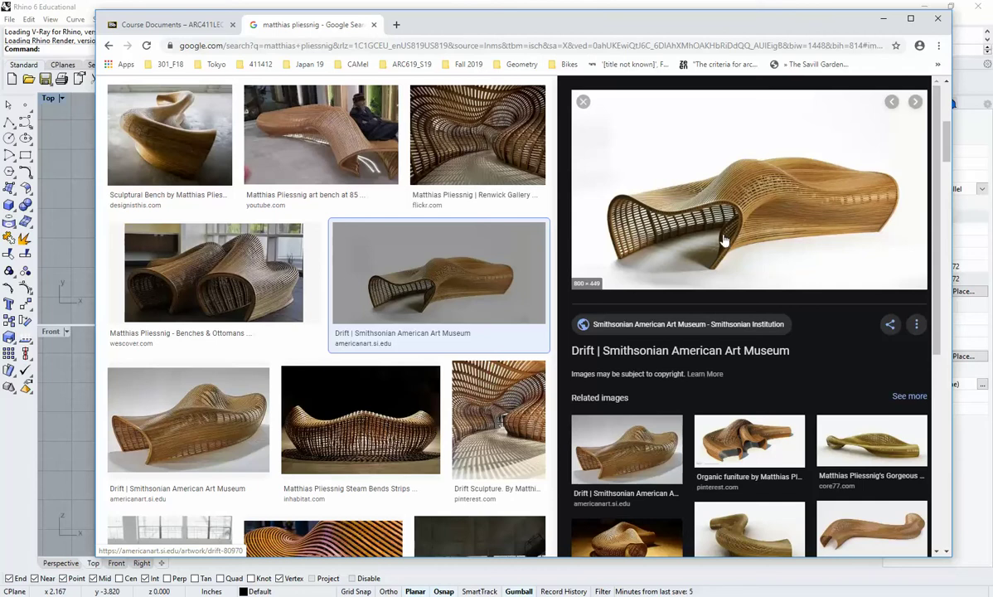
{"action": "left_click", "coordinate": [884, 18]}
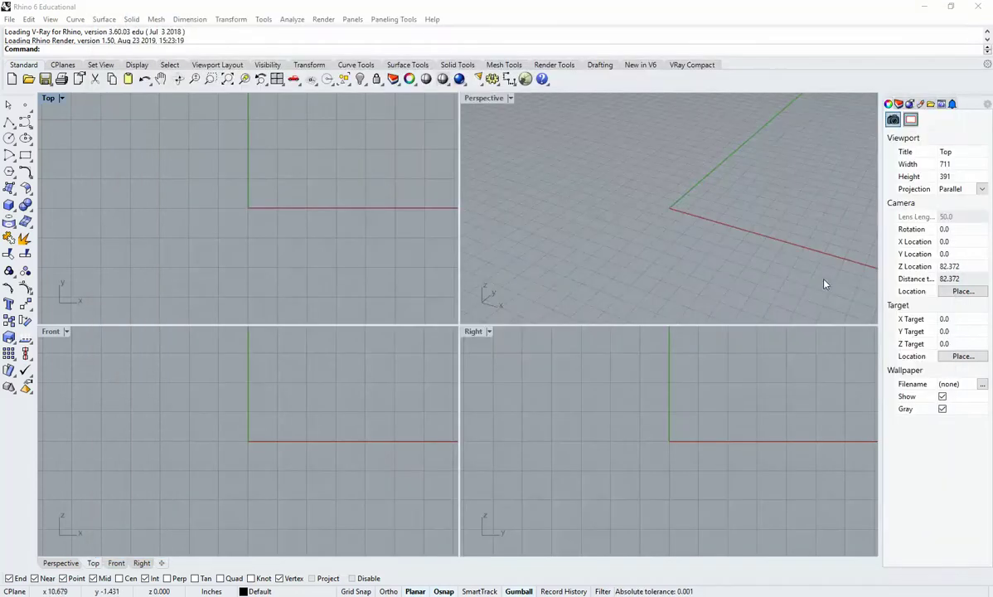
Maximize the Top viewport and start a degree-3 control point curve.
{"action": "double_click", "coordinate": [48, 98]}
{"action": "right_click_drag", "start_coordinate": [490, 317], "coordinate": [305, 420]}
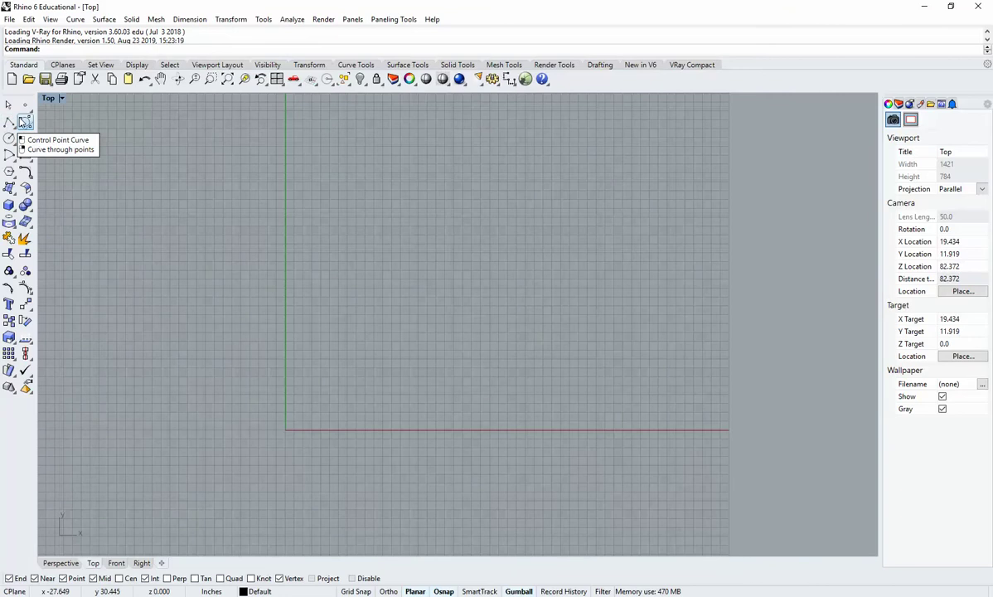
{"action": "left_click", "coordinate": [24, 122]}
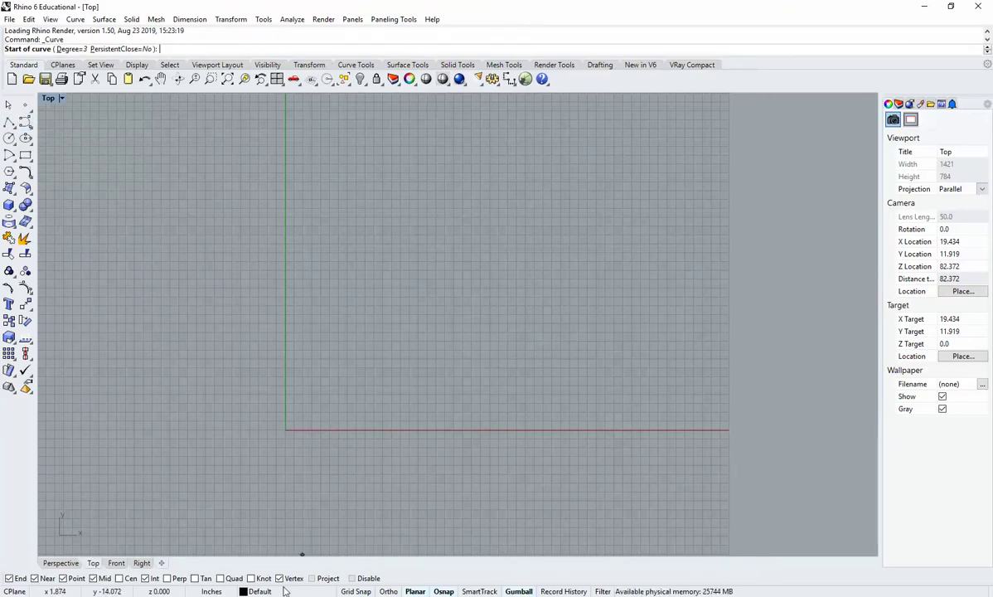
Switch to the browser to review the bench reference images again, and return to Rhino.
{"action": "key", "text": "alt+Tab"}
{"action": "scroll", "coordinate": [378, 239], "scroll_direction": "up", "scroll_amount": 2}
{"action": "scroll", "coordinate": [377, 239], "scroll_direction": "up", "scroll_amount": 1}
{"action": "scroll", "coordinate": [168, 243], "scroll_direction": "up", "scroll_amount": 2}
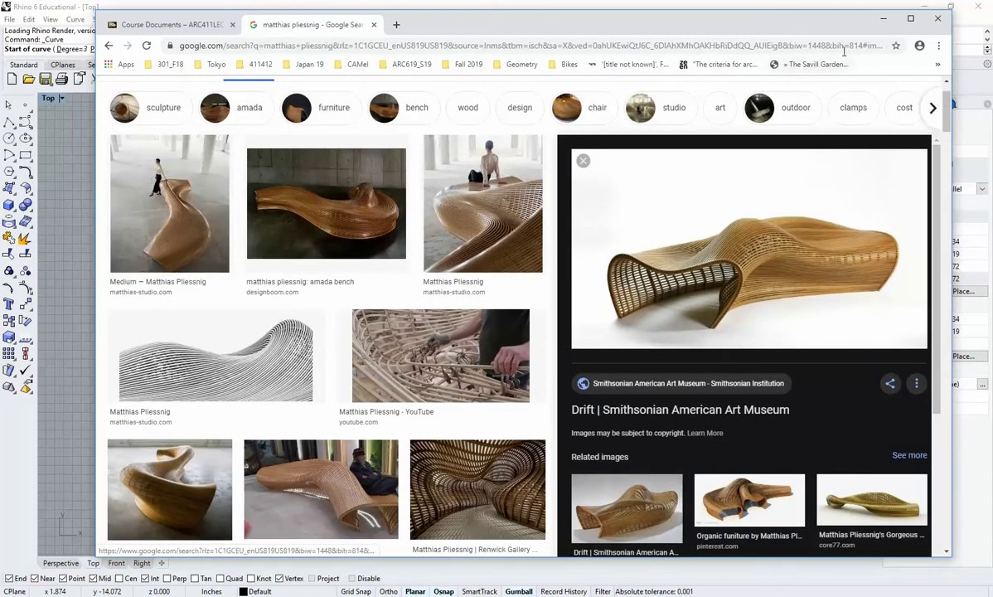
{"action": "left_click", "coordinate": [883, 17]}
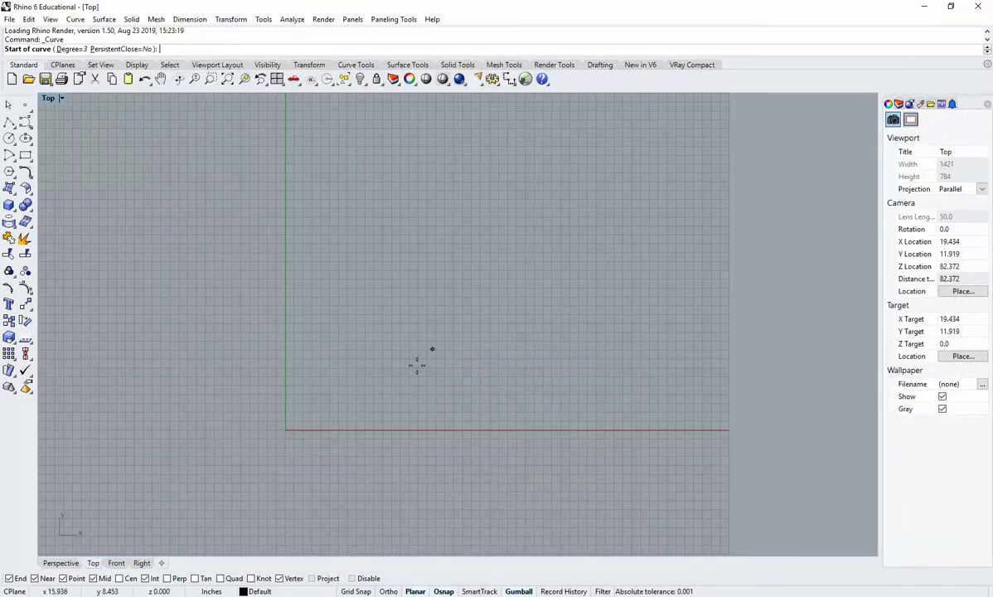
Draw an open S-shaped curve with seven control points, rising from the X axis to a height of about 46 in.
{"action": "left_click", "coordinate": [373, 428]}
{"action": "left_click", "coordinate": [313, 338]}
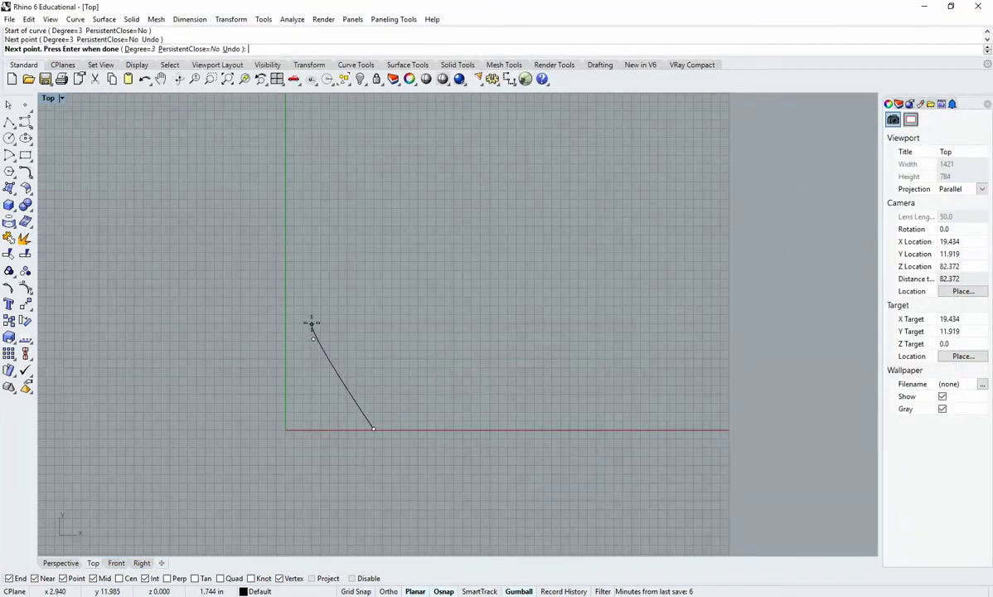
{"action": "scroll", "coordinate": [311, 322], "scroll_direction": "down", "scroll_amount": 4}
{"action": "left_click", "coordinate": [309, 313]}
{"action": "left_click", "coordinate": [368, 262]}
{"action": "left_click", "coordinate": [392, 229]}
{"action": "left_click", "coordinate": [389, 171]}
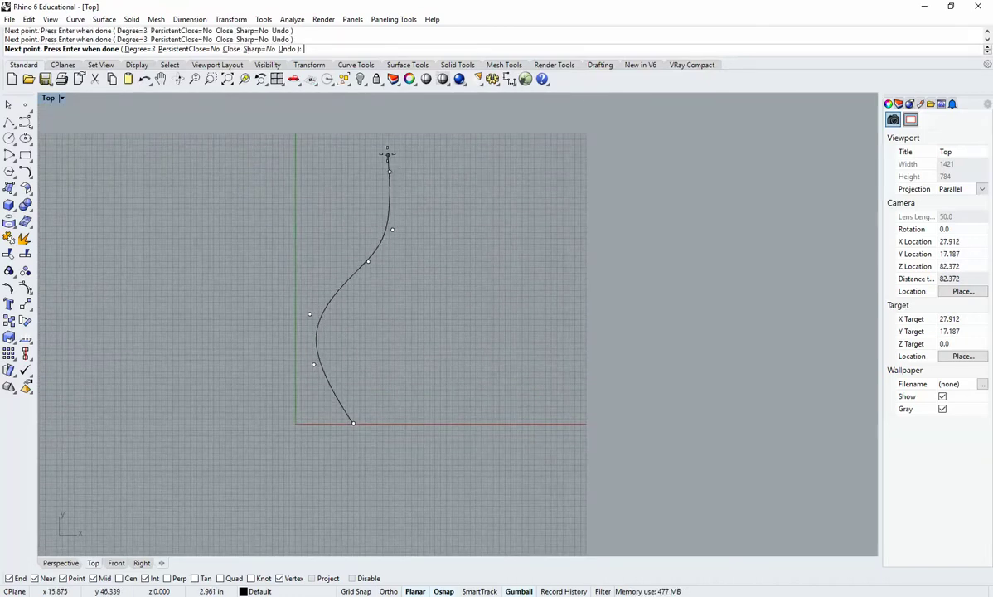
{"action": "left_click", "coordinate": [386, 153]}
{"action": "key", "text": "Return"}
Duplicate the S-shaped curve and place the copy to its right in the positive X direction.
{"action": "right_click_drag", "start_coordinate": [422, 385], "coordinate": [418, 401]}
{"action": "left_click", "coordinate": [318, 325]}
{"action": "left_click_drag", "start_coordinate": [410, 309], "coordinate": [491, 322]}
{"action": "left_click", "coordinate": [476, 361]}
Move the copied curve's middle control point in the negative X direction.
{"action": "left_click", "coordinate": [435, 304]}
{"action": "left_click", "coordinate": [461, 278]}
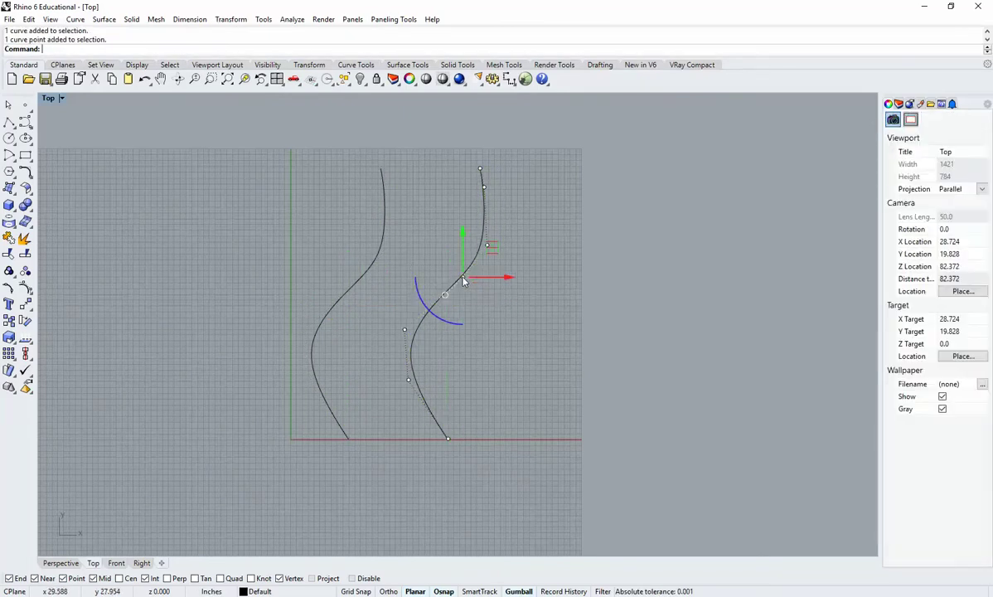
{"action": "left_click_drag", "start_coordinate": [502, 279], "coordinate": [448, 284]}
{"action": "left_click", "coordinate": [490, 267]}
{"action": "right_click_drag", "start_coordinate": [506, 264], "coordinate": [507, 309]}
Move the control point at the copied curve's upper bend in the positive X direction to widen the bulge.
{"action": "left_click", "coordinate": [474, 290]}
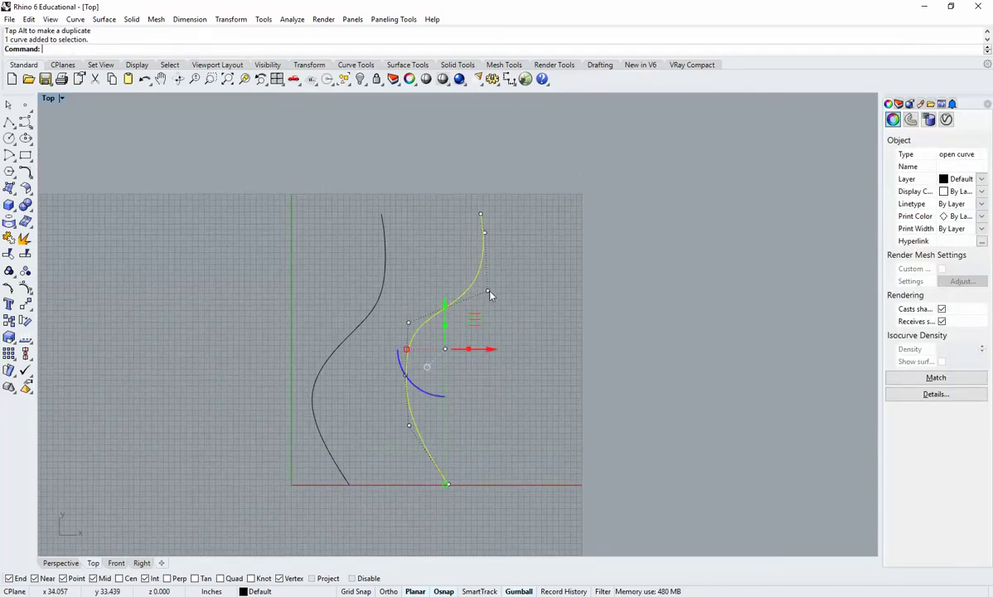
{"action": "left_click", "coordinate": [490, 291]}
{"action": "left_click_drag", "start_coordinate": [492, 293], "coordinate": [542, 286]}
{"action": "key", "text": "ctrl+z"}
{"action": "key", "text": "Escape"}
{"action": "key", "text": "Escape"}
Move the copied curve's third control point from the lower end slightly in the negative X direction.
{"action": "right_click_drag", "start_coordinate": [440, 367], "coordinate": [450, 332]}
{"action": "left_click", "coordinate": [417, 338]}
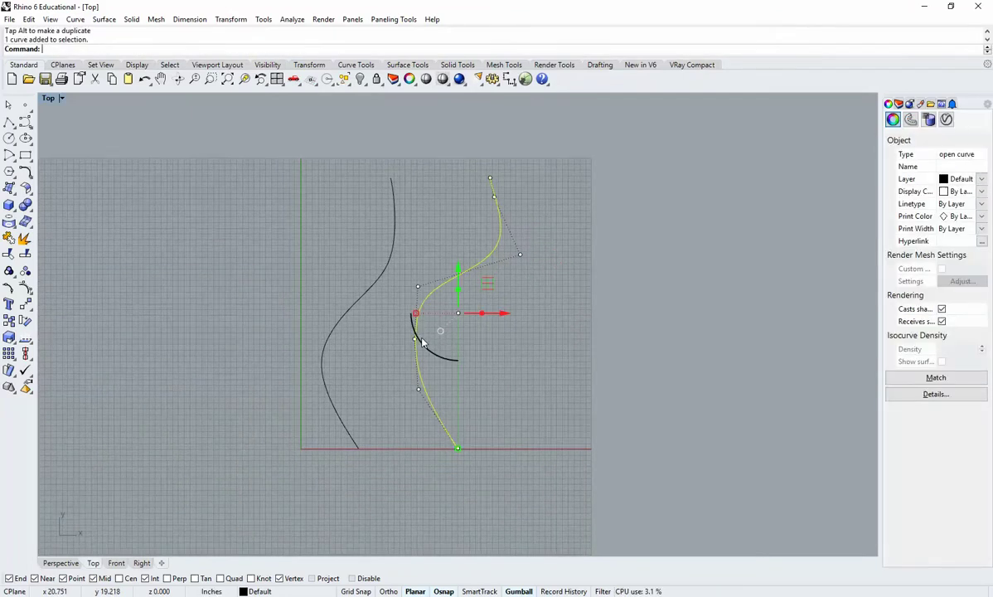
{"action": "scroll", "coordinate": [419, 340], "scroll_direction": "up", "scroll_amount": 2}
{"action": "left_click", "coordinate": [412, 340]}
{"action": "left_click_drag", "start_coordinate": [433, 343], "coordinate": [416, 342]}
{"action": "key", "text": "Escape"}
{"action": "scroll", "coordinate": [489, 340], "scroll_direction": "down", "scroll_amount": 2}
{"action": "scroll", "coordinate": [489, 341], "scroll_direction": "up", "scroll_amount": 3}
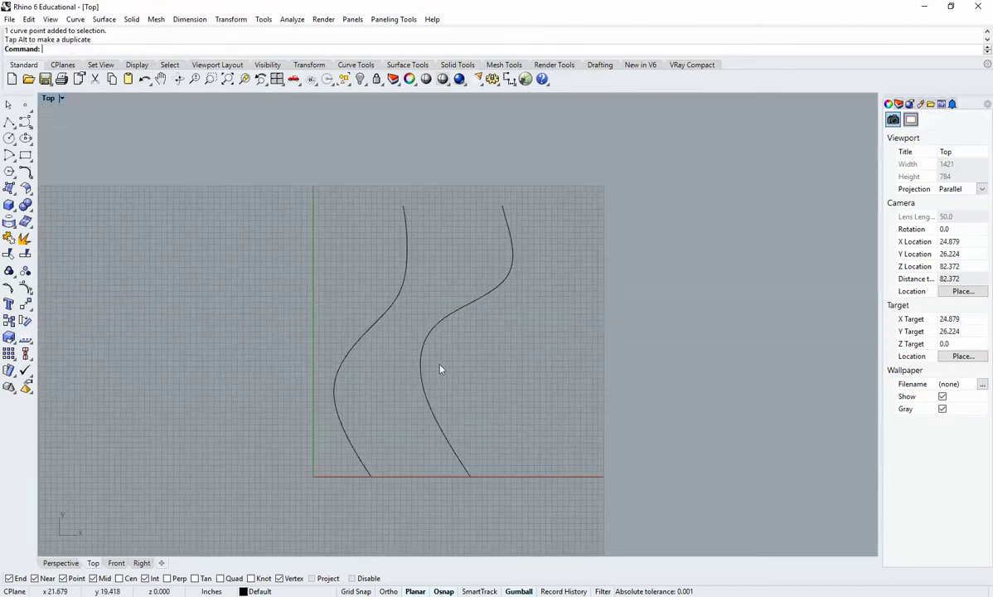
{"action": "scroll", "coordinate": [433, 361], "scroll_direction": "down", "scroll_amount": 1}
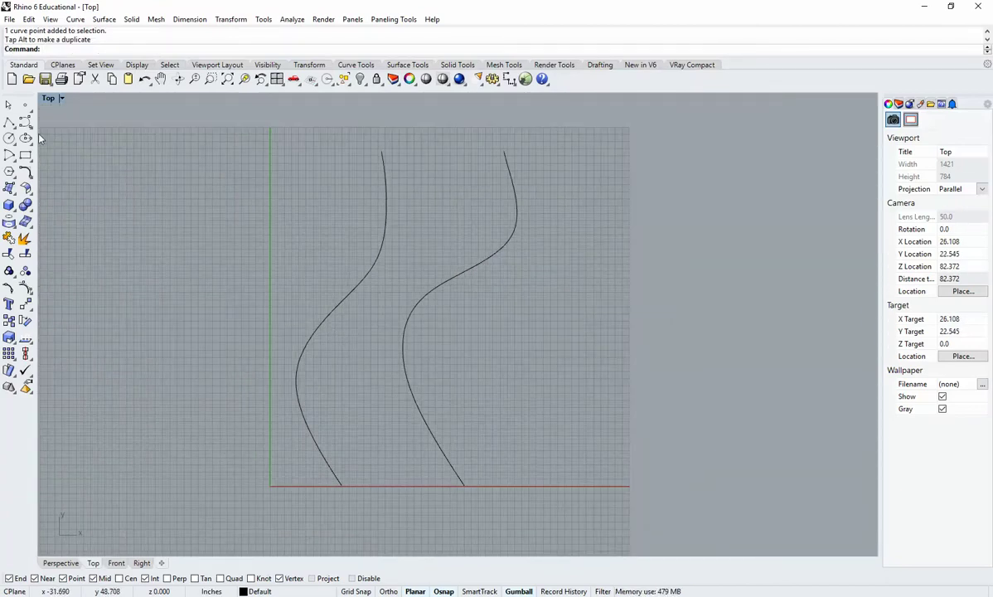
Make Layer 01 the current layer and place point objects at both ends of the two curves.
{"action": "left_click", "coordinate": [900, 104]}
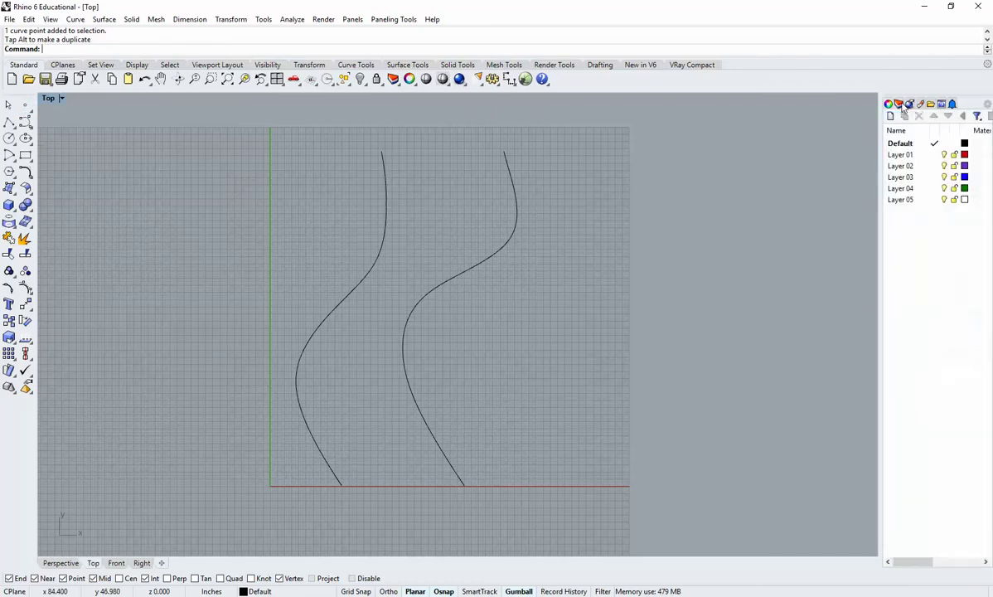
{"action": "double_click", "coordinate": [922, 155]}
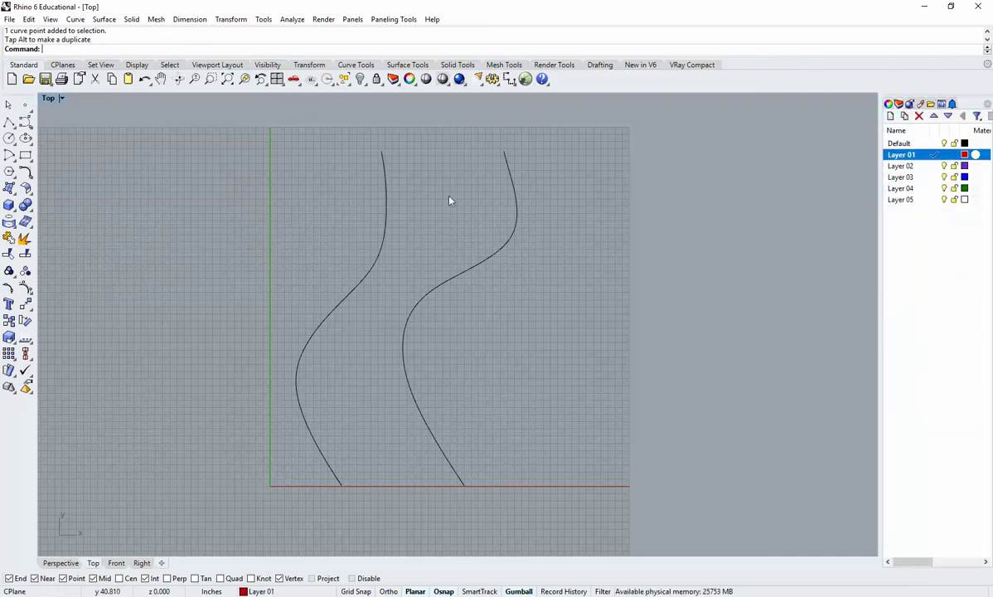
{"action": "right_click", "coordinate": [25, 107]}
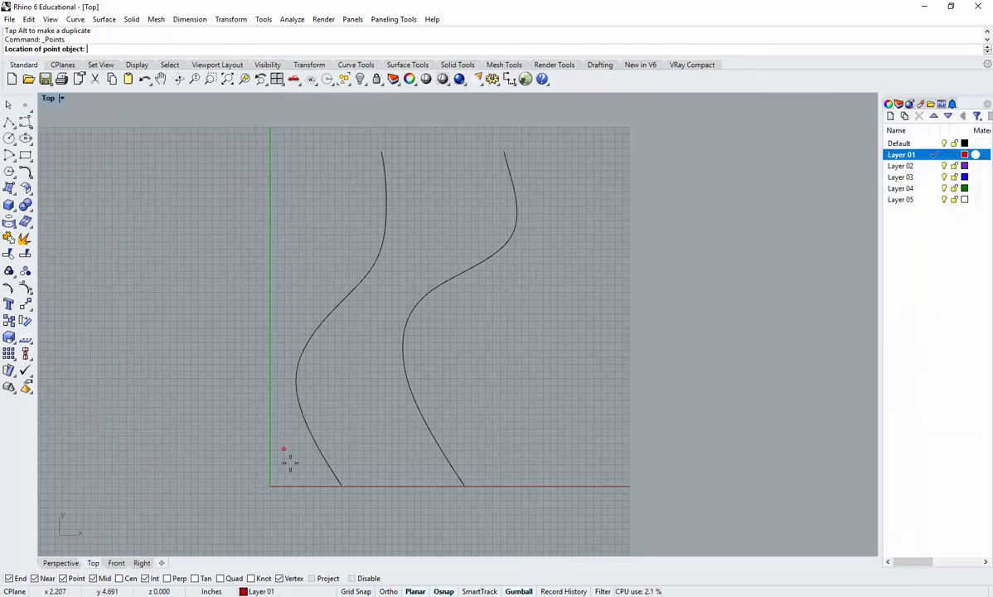
{"action": "left_click", "coordinate": [341, 484]}
{"action": "left_click", "coordinate": [464, 485]}
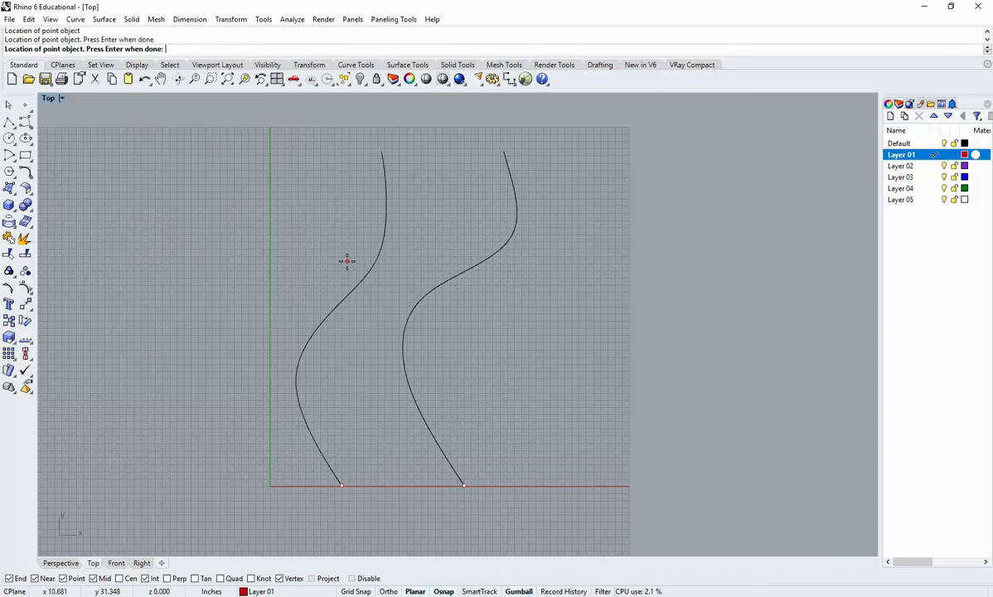
{"action": "left_click", "coordinate": [381, 151]}
{"action": "left_click", "coordinate": [504, 152]}
{"action": "key", "text": "Return"}
Draw a horizontal line leftward from the first curve's lower end and a vertical line from its far end past the curve's height.
{"action": "left_click", "coordinate": [9, 121]}
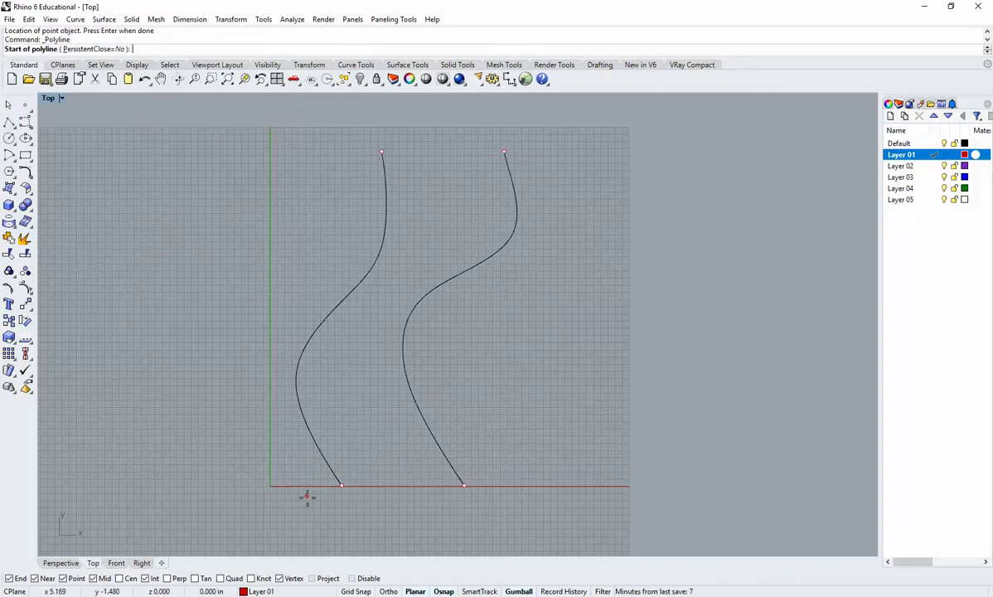
{"action": "left_click", "coordinate": [342, 484]}
{"action": "left_click", "coordinate": [225, 484]}
{"action": "key", "text": "Return"}
{"action": "key", "text": "Return"}
{"action": "left_click", "coordinate": [225, 485]}
{"action": "left_click", "coordinate": [243, 125]}
{"action": "key", "text": "Return"}
Draw a horizontal line from the first curve's upper end to the vertical line and trim the vertical overhang above it.
{"action": "key", "text": "Return"}
{"action": "left_click", "coordinate": [382, 151]}
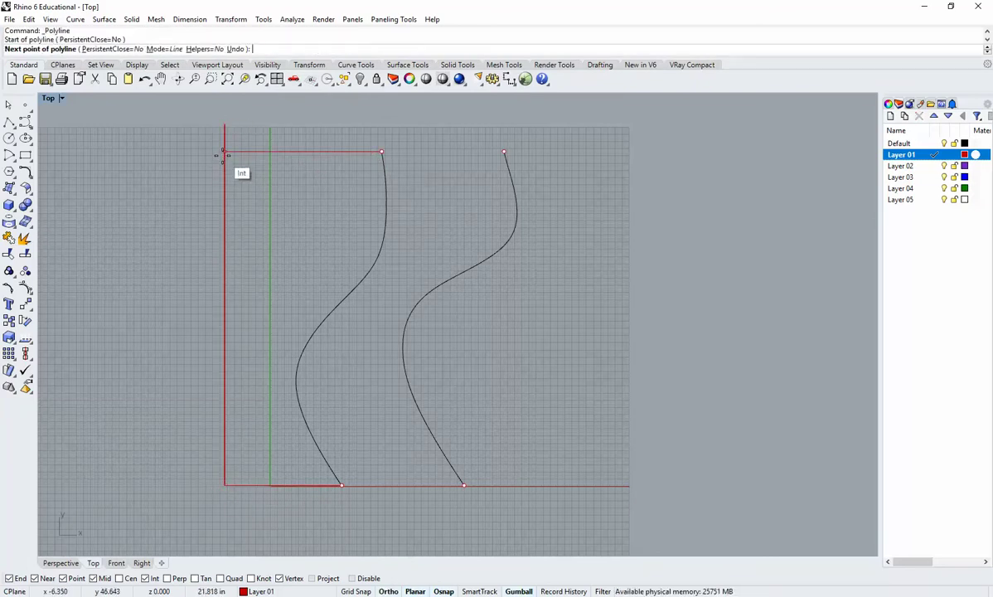
{"action": "left_click", "coordinate": [225, 151]}
{"action": "key", "text": "Return"}
{"action": "type", "text": "Trim"}
{"action": "key", "text": "Return"}
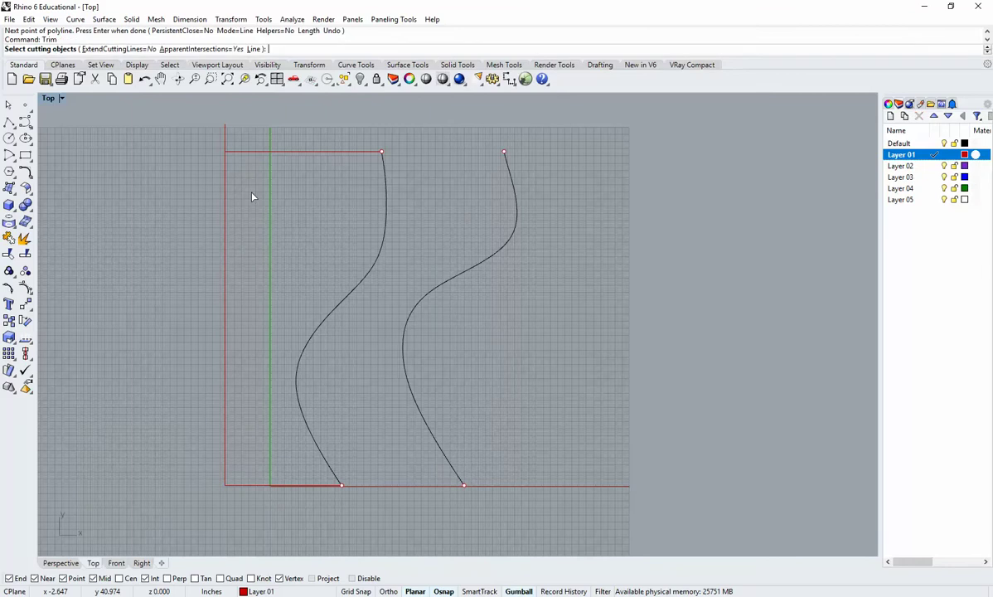
{"action": "key", "text": "Return"}
{"action": "left_click", "coordinate": [225, 138]}
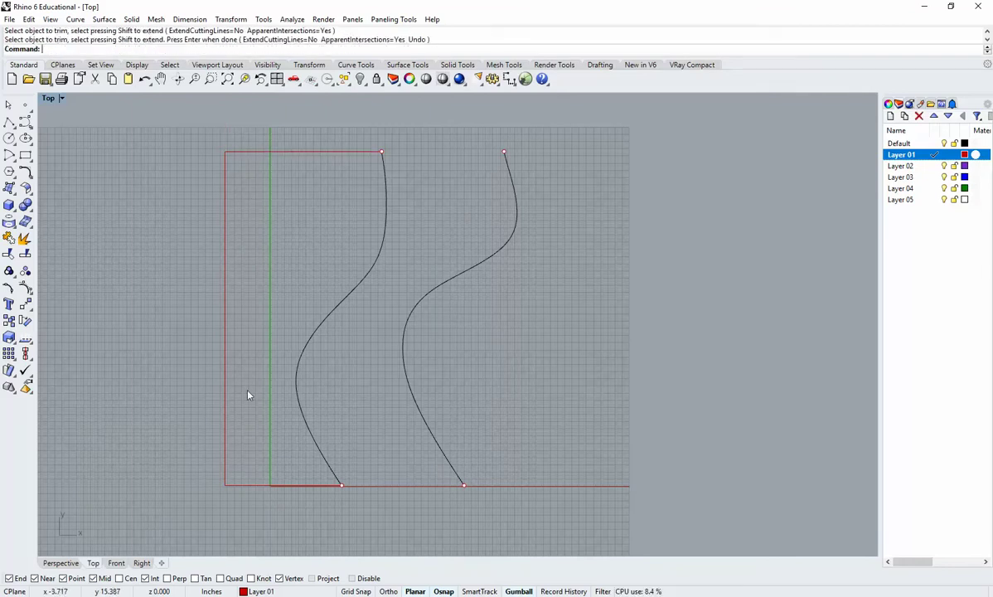
Delete the lower and upper horizontal construction lines, keeping the vertical line.
{"action": "left_click", "coordinate": [268, 485]}
{"action": "type", "text": "DecimalPoint"}
{"action": "key", "text": "Return"}
{"action": "type", "text": "De"}
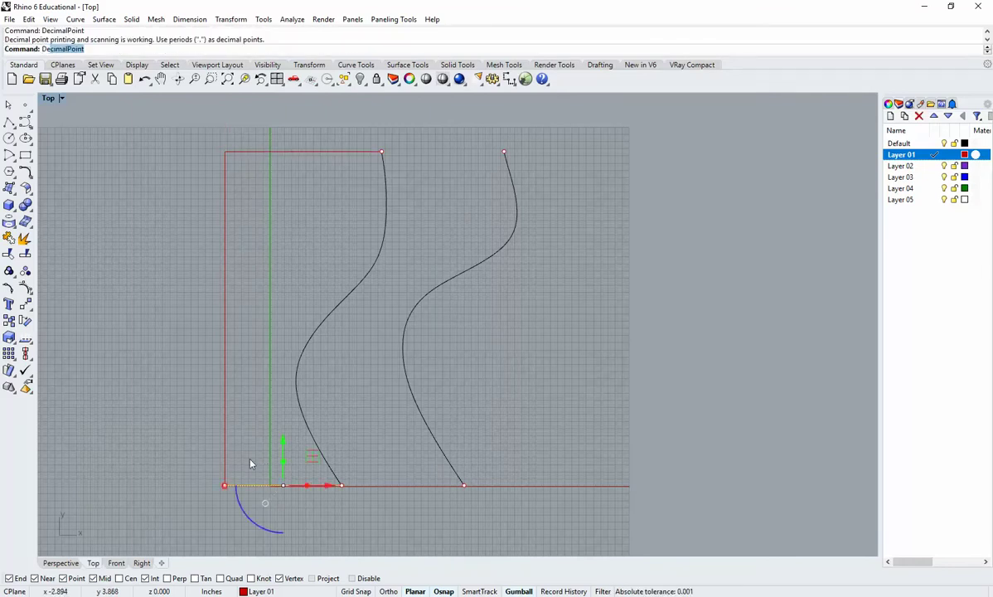
{"action": "type", "text": "Delete"}
{"action": "key", "text": "Return"}
{"action": "left_click", "coordinate": [225, 313]}
{"action": "key", "text": "Escape"}
{"action": "left_click", "coordinate": [302, 151]}
{"action": "type", "text": "Delete"}
{"action": "key", "text": "Return"}
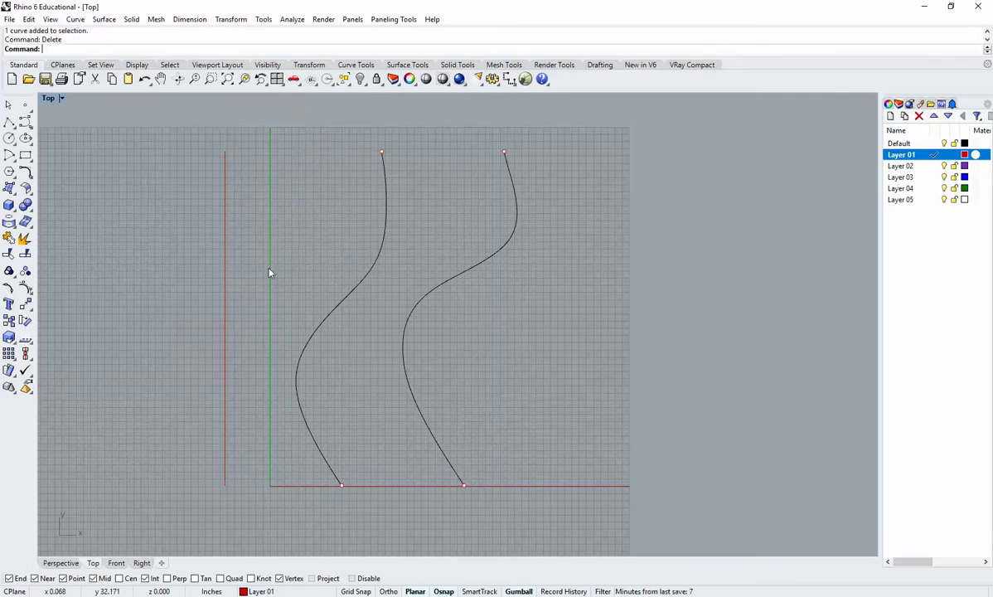
Divide the vertical line into 3 segments with points marked at its ends.
{"action": "left_click", "coordinate": [224, 286]}
{"action": "type", "text": "Divide"}
{"action": "key", "text": "Return"}
{"action": "key", "text": "Return"}
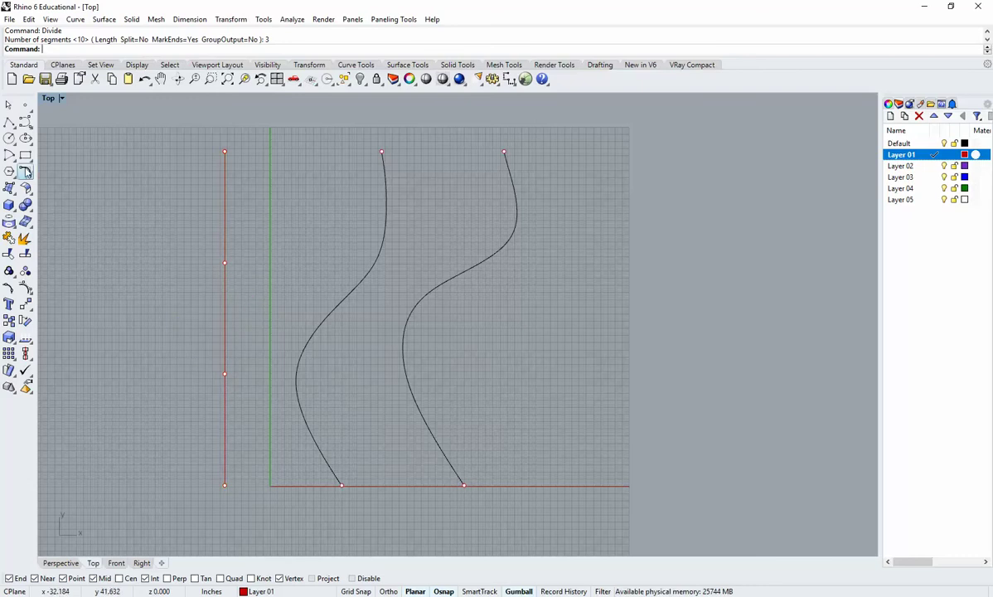
Check the Drift bench reference image in the browser and return to Rhino.
{"action": "key", "text": "alt+Tab"}
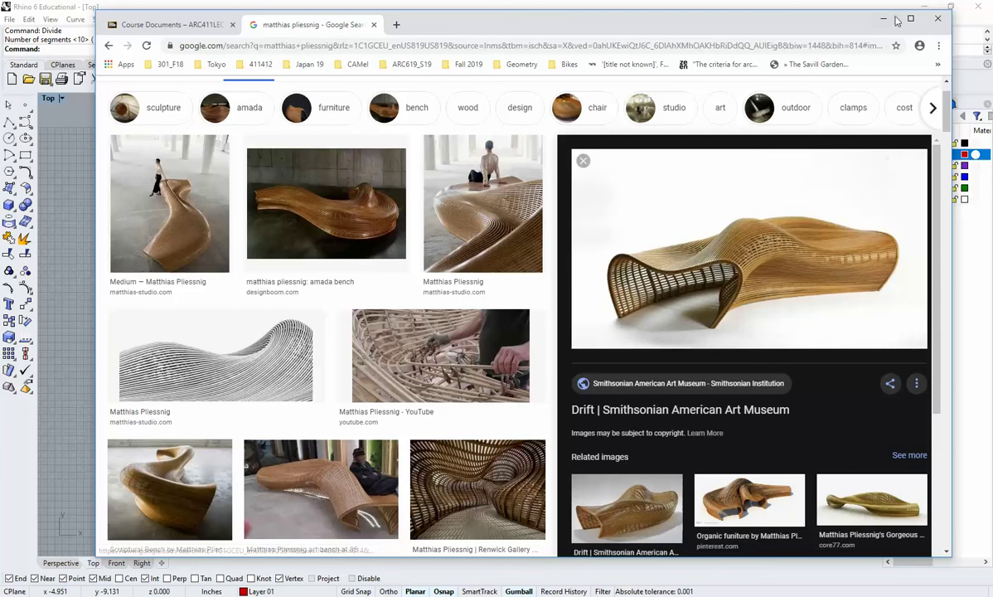
{"action": "left_click", "coordinate": [891, 18]}
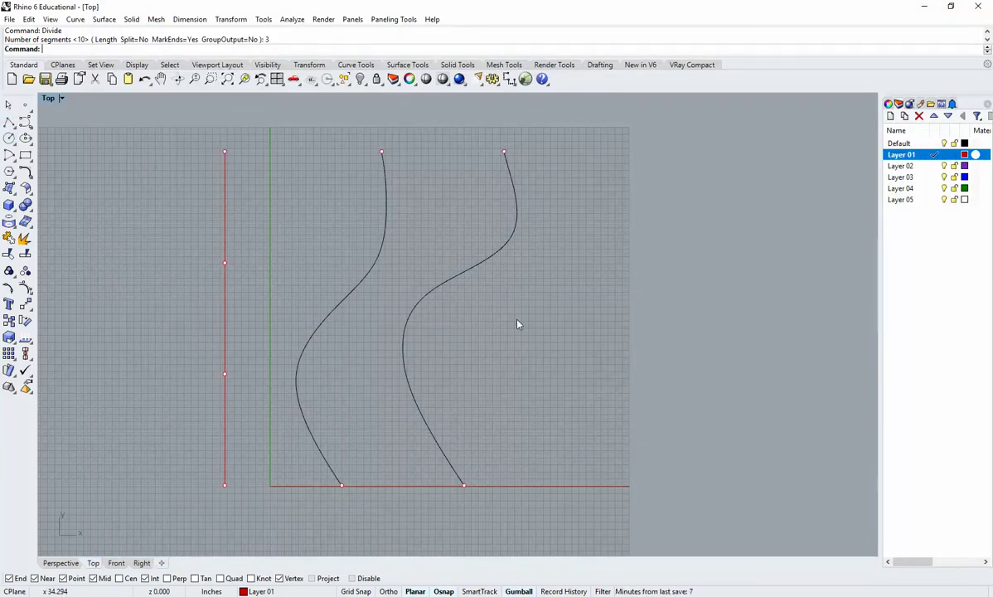
Section both curves horizontally from the two inner division points of the vertical line to create points on the curves.
{"action": "left_click_drag", "start_coordinate": [533, 332], "coordinate": [299, 283]}
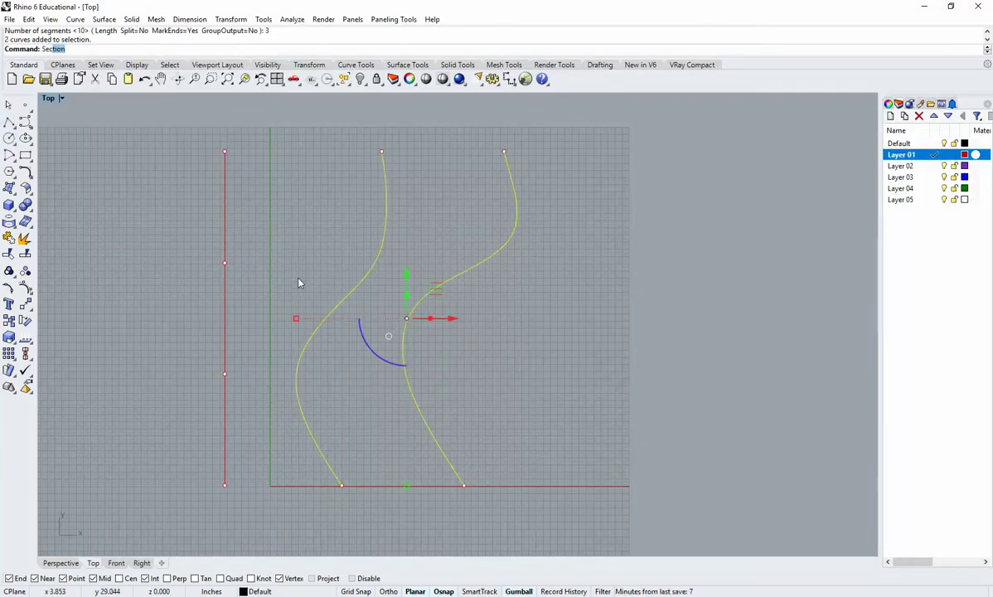
{"action": "key", "text": "Return"}
{"action": "left_click", "coordinate": [226, 376]}
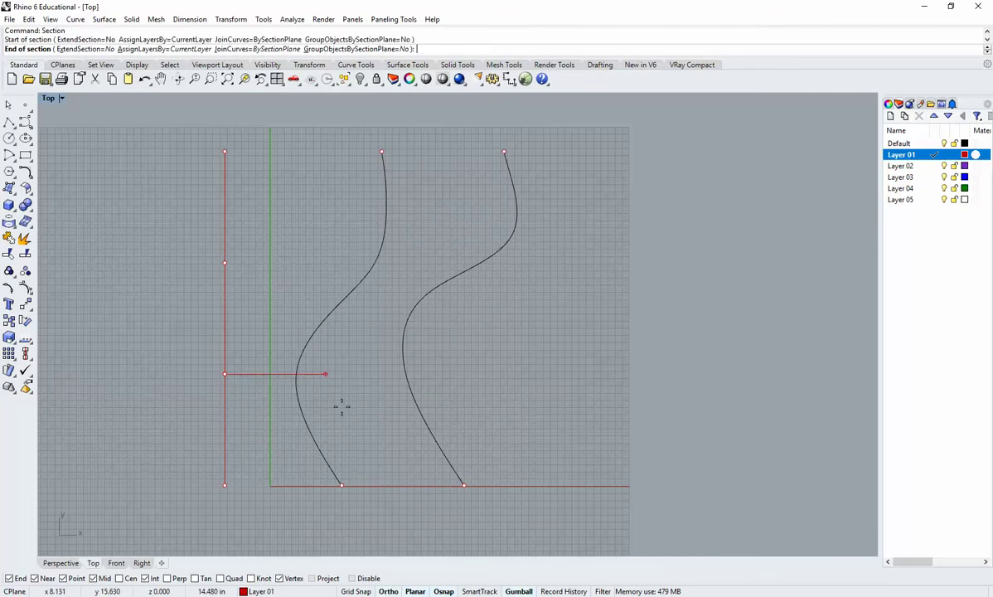
{"action": "left_click", "coordinate": [500, 361]}
{"action": "left_click", "coordinate": [226, 262]}
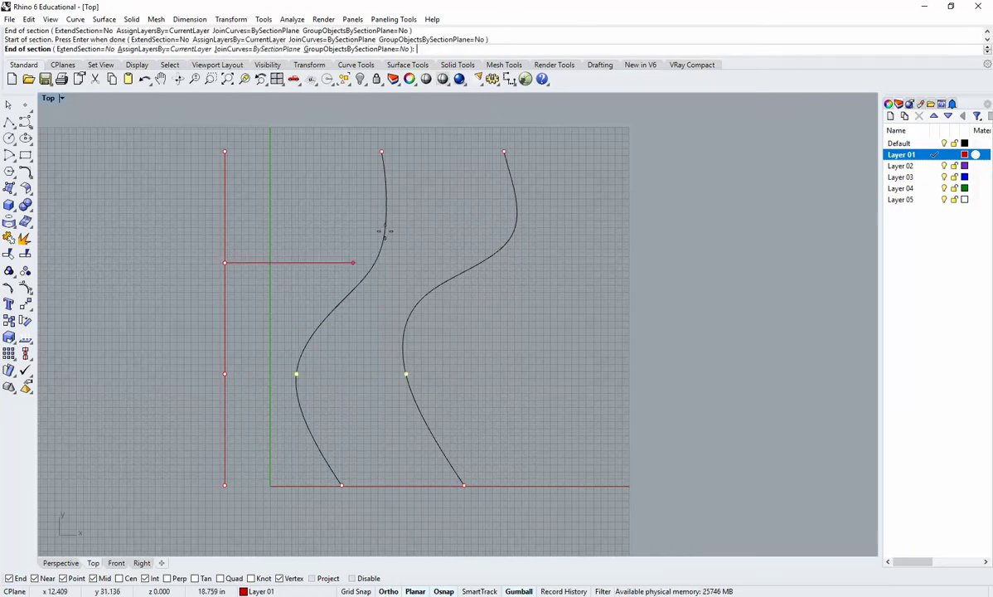
{"action": "left_click", "coordinate": [589, 260]}
{"action": "key", "text": "Return"}
{"action": "key", "text": "Escape"}
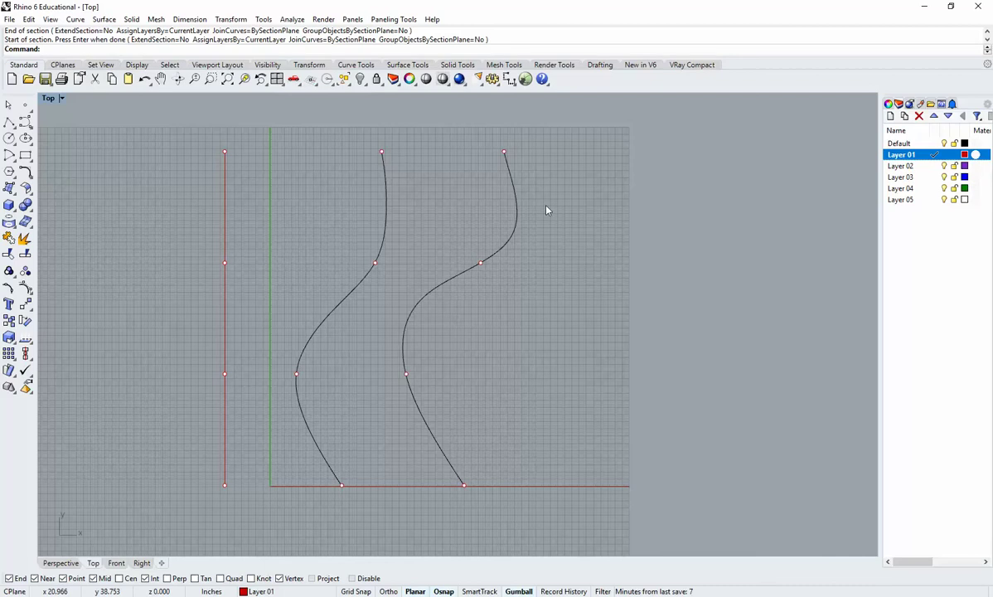
Make Layer 05 current and restore the four-viewport layout, framing the rail curves in each view.
{"action": "left_click", "coordinate": [929, 200]}
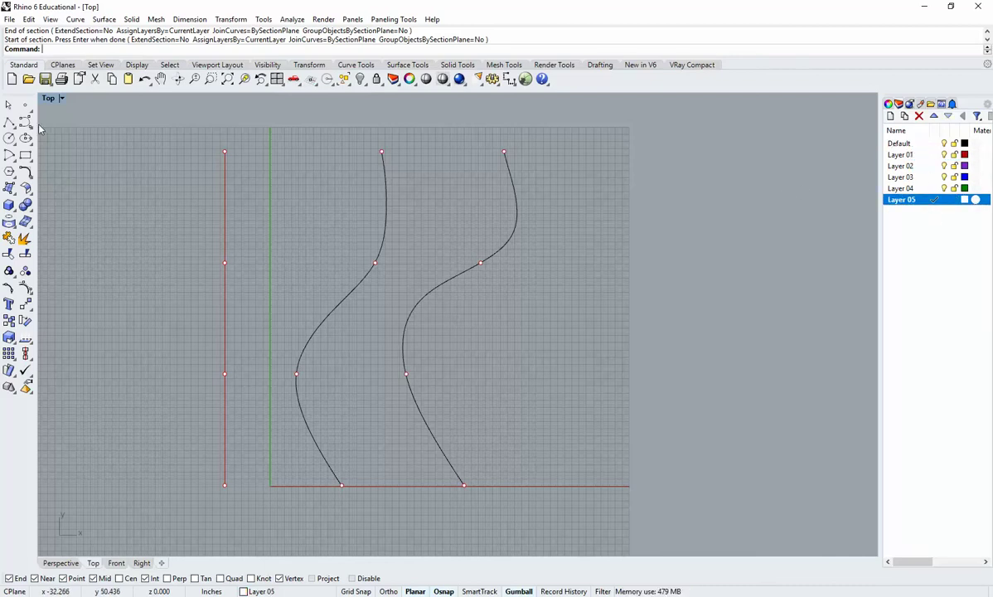
{"action": "double_click", "coordinate": [50, 98]}
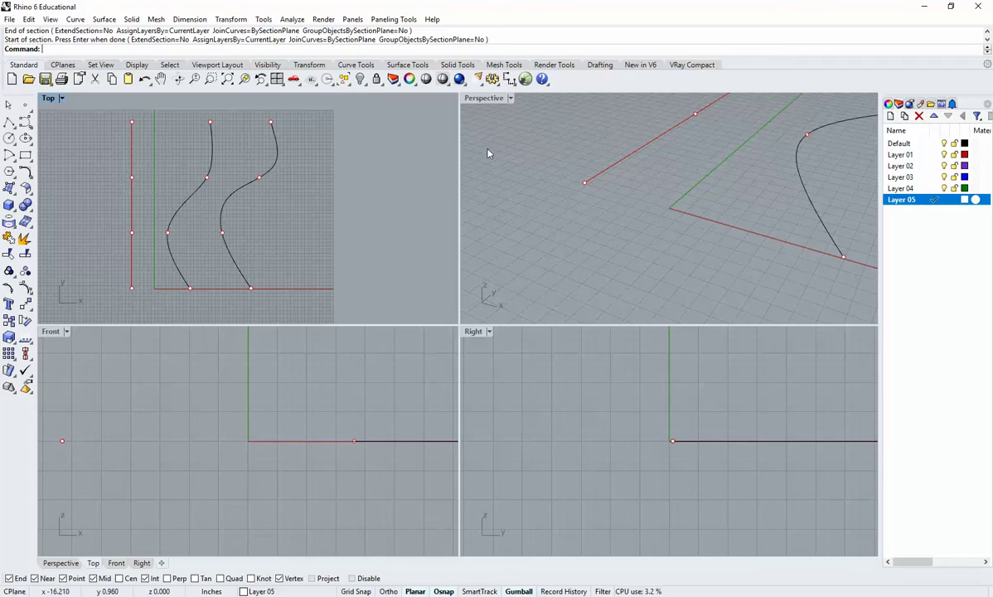
{"action": "right_click_drag", "start_coordinate": [236, 217], "coordinate": [292, 207]}
{"action": "scroll", "coordinate": [338, 472], "scroll_direction": "up", "scroll_amount": 2}
{"action": "right_click_drag", "start_coordinate": [362, 423], "coordinate": [317, 450]}
{"action": "scroll", "coordinate": [334, 471], "scroll_direction": "down", "scroll_amount": 2}
{"action": "scroll", "coordinate": [328, 470], "scroll_direction": "down", "scroll_amount": 10}
{"action": "right_click_drag", "start_coordinate": [604, 440], "coordinate": [540, 476]}
{"action": "scroll", "coordinate": [573, 463], "scroll_direction": "down", "scroll_amount": 18}
{"action": "scroll", "coordinate": [676, 460], "scroll_direction": "up", "scroll_amount": 4}
{"action": "right_click_drag", "start_coordinate": [675, 461], "coordinate": [631, 462]}
{"action": "scroll", "coordinate": [601, 470], "scroll_direction": "up", "scroll_amount": 2}
{"action": "right_click_drag", "start_coordinate": [674, 204], "coordinate": [653, 249]}
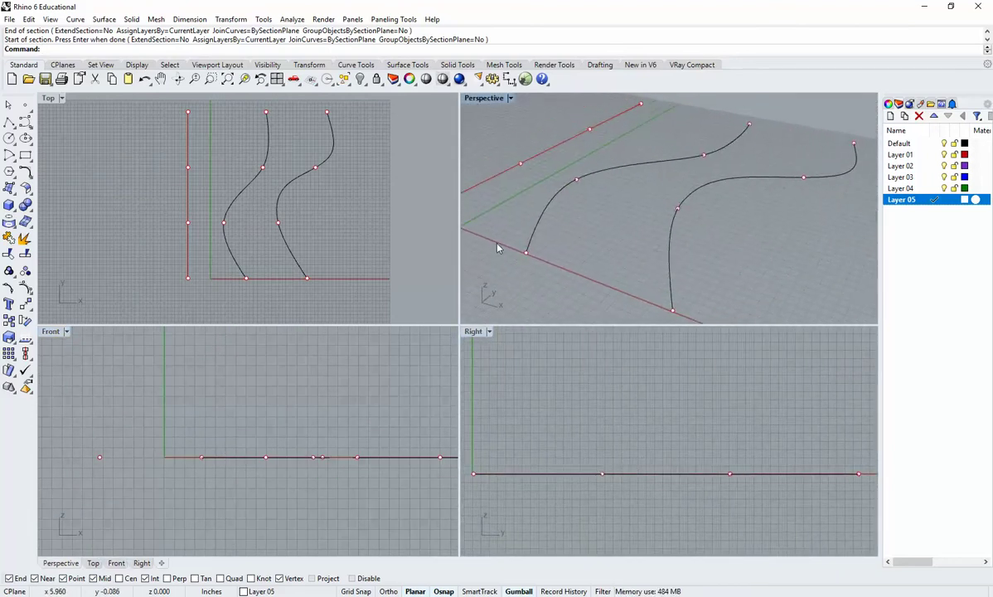
Check the end shape of the Drift bench in the browser's reference image and return to Rhino.
{"action": "key", "text": "alt+Tab"}
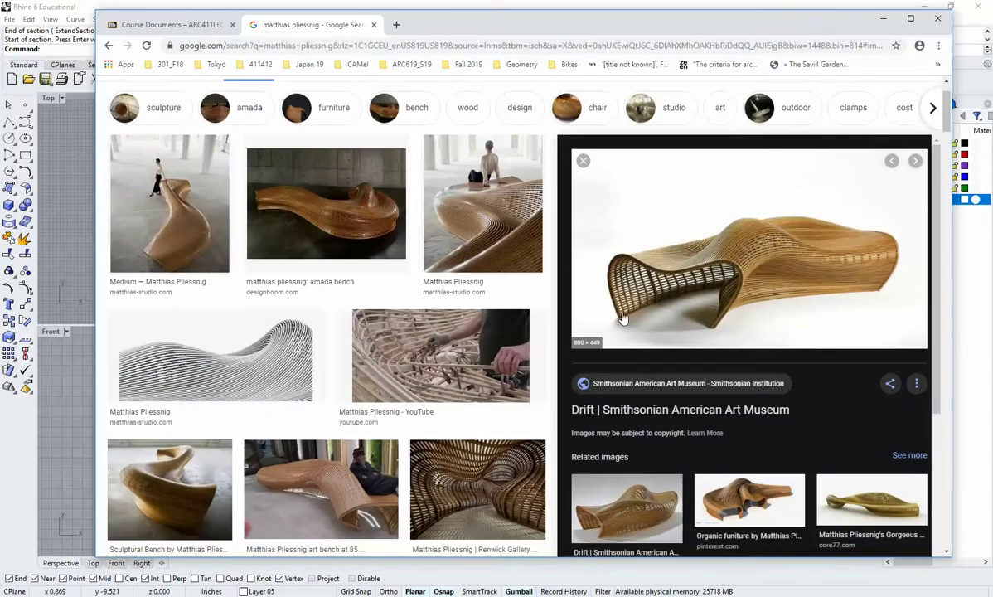
{"action": "left_click", "coordinate": [884, 17]}
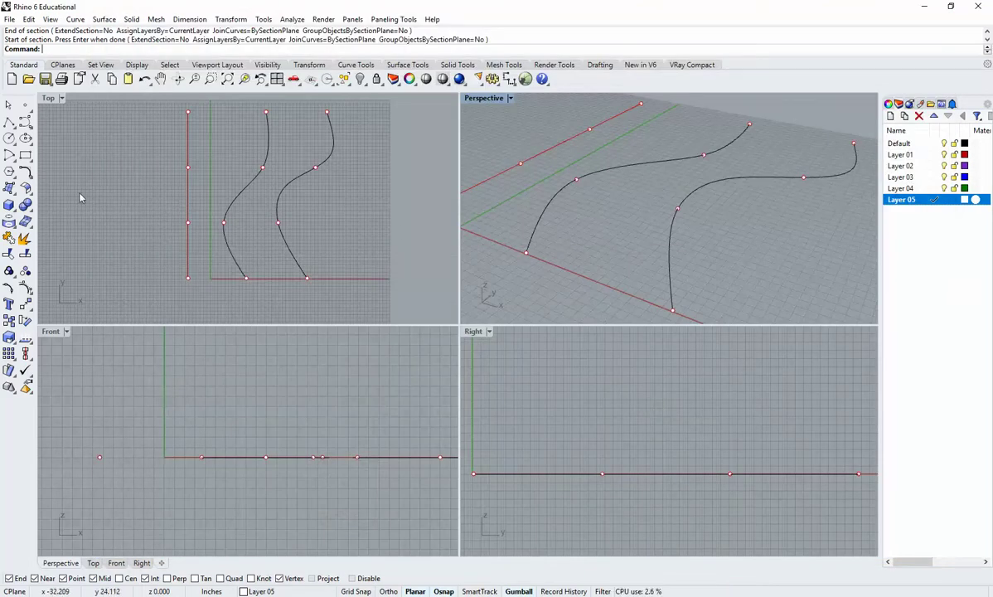
{"action": "left_click", "coordinate": [25, 121]}
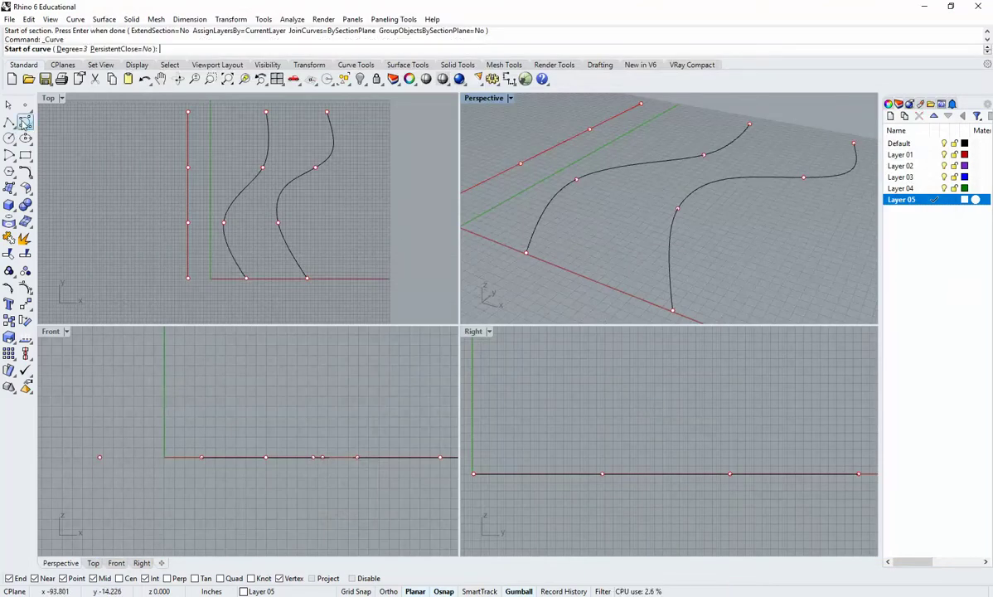
{"action": "left_click", "coordinate": [246, 278]}
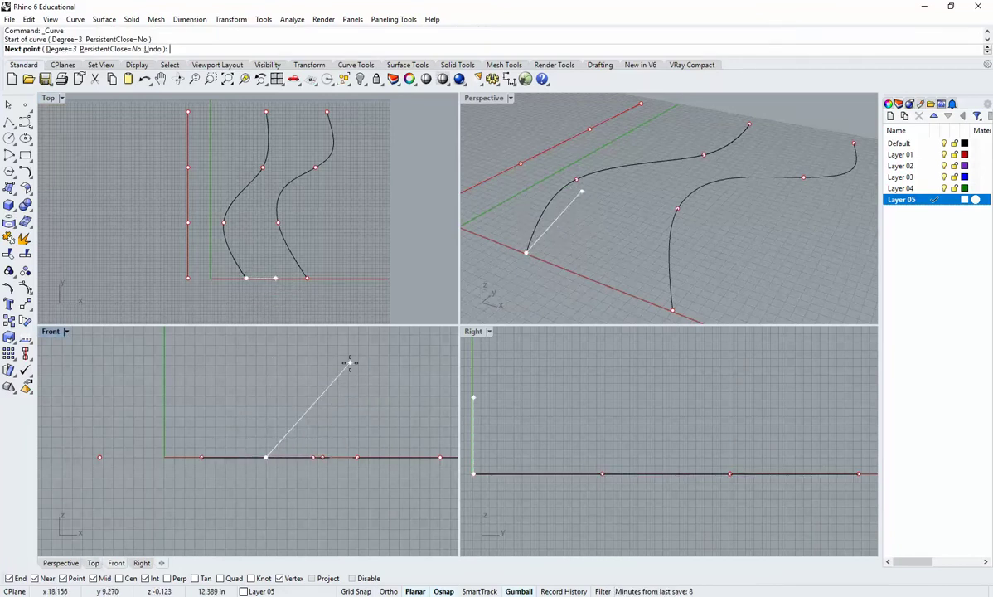
{"action": "right_click_drag", "start_coordinate": [346, 361], "coordinate": [253, 386]}
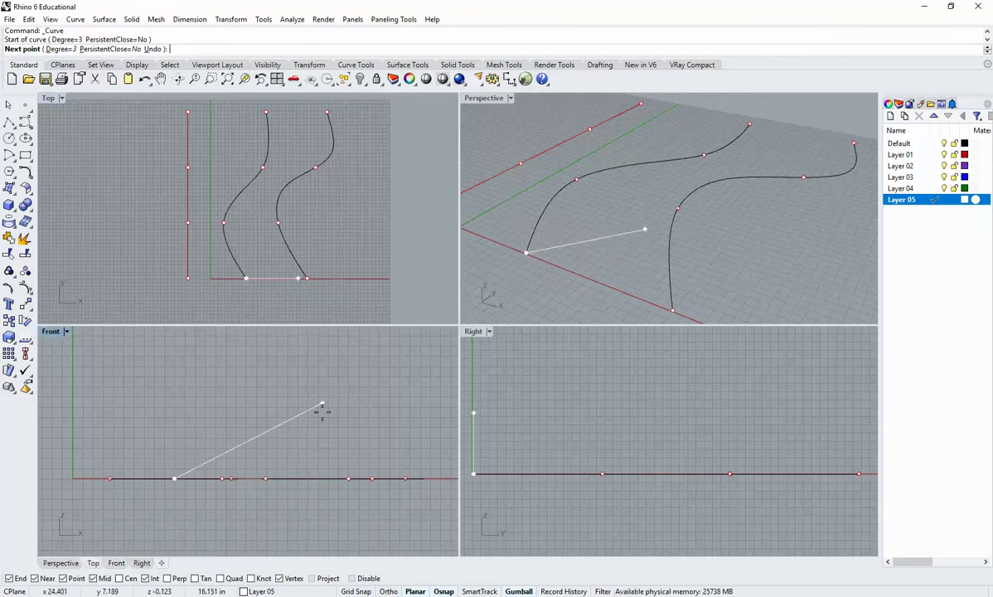
{"action": "key", "text": "Escape"}
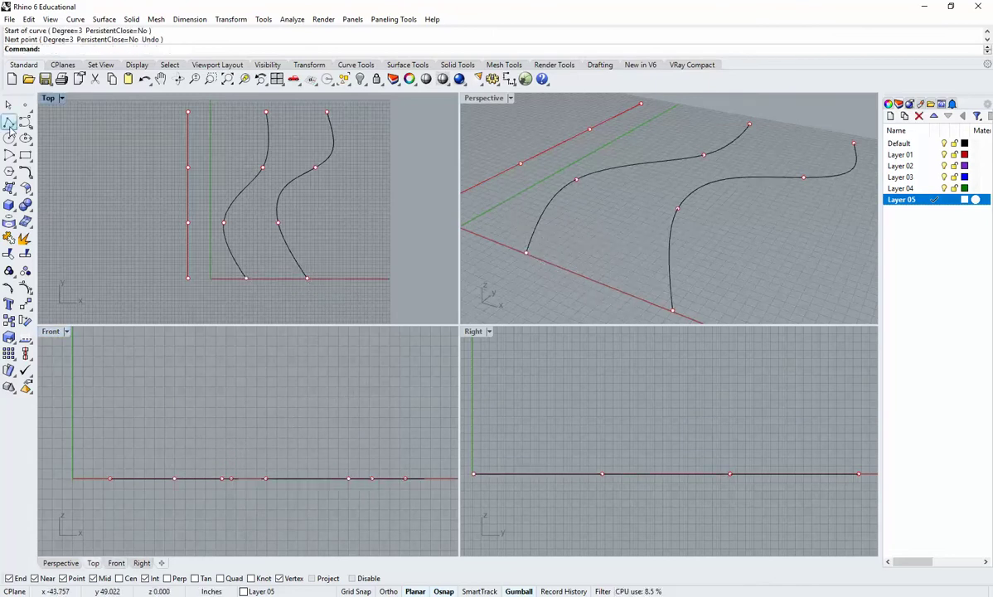
Draw a short vertical line straight down from the right rail curve's front endpoint, using the Front view.
{"action": "left_click", "coordinate": [9, 121]}
{"action": "left_click", "coordinate": [664, 318]}
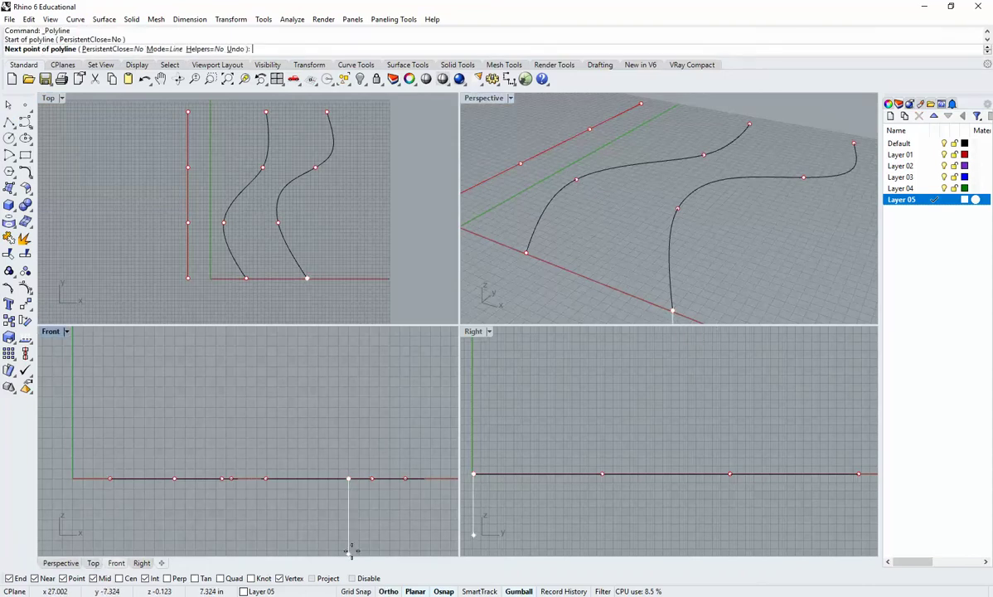
{"action": "left_click", "coordinate": [348, 511]}
{"action": "key", "text": "Return"}
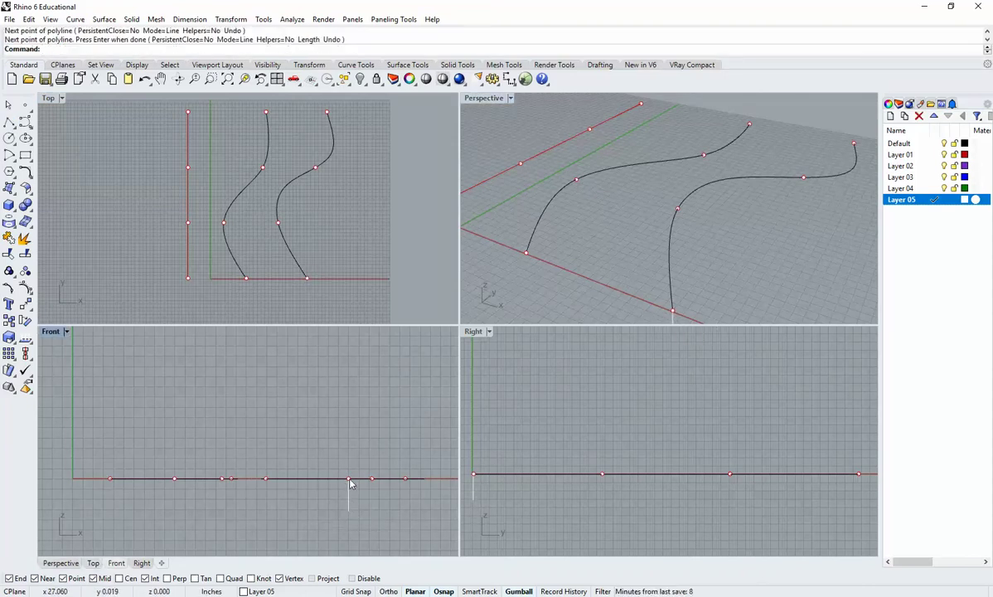
{"action": "right_click_drag", "start_coordinate": [634, 308], "coordinate": [512, 235]}
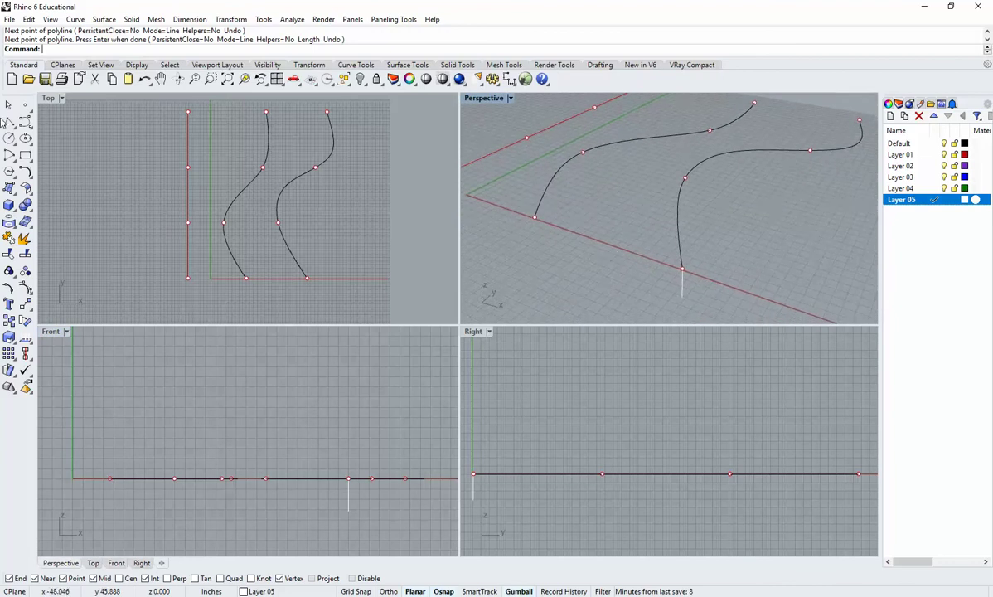
Draw a degree 3 control-point curve in the Front view between the two rails' front endpoints, shaping two humps with a seat dip between.
{"action": "left_click", "coordinate": [25, 122]}
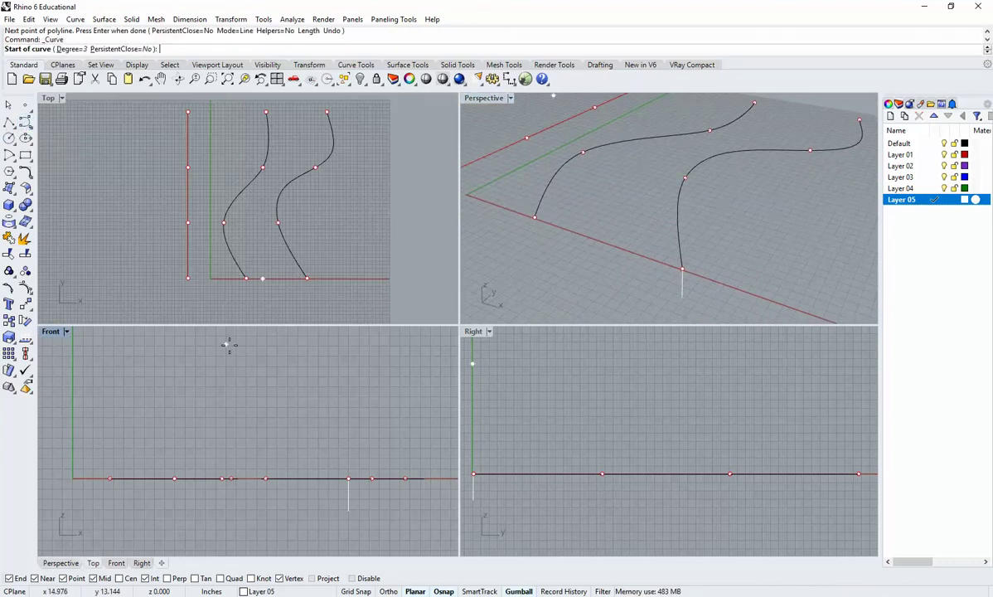
{"action": "left_click", "coordinate": [244, 278]}
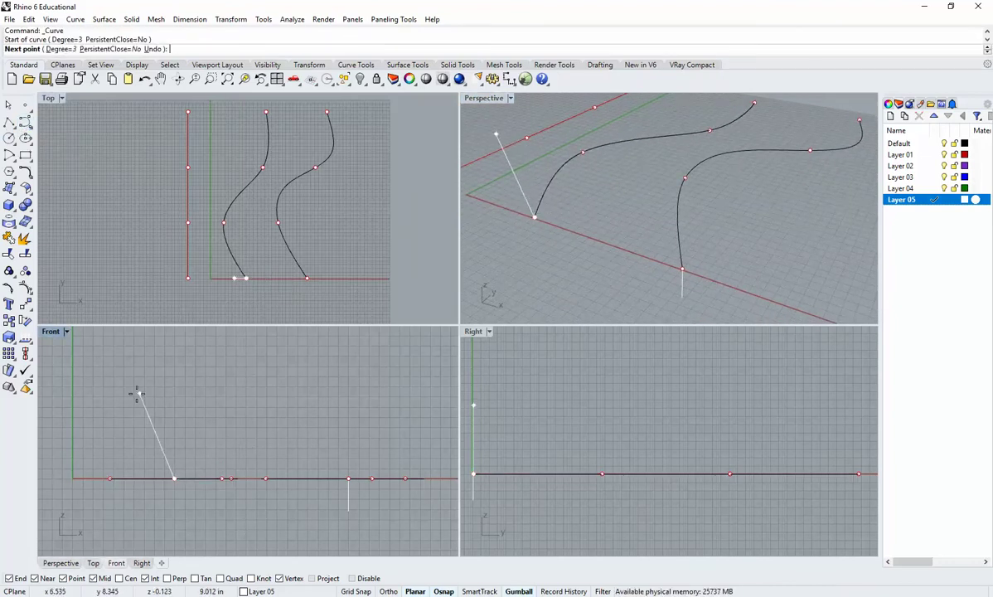
{"action": "right_click_drag", "start_coordinate": [316, 416], "coordinate": [316, 444]}
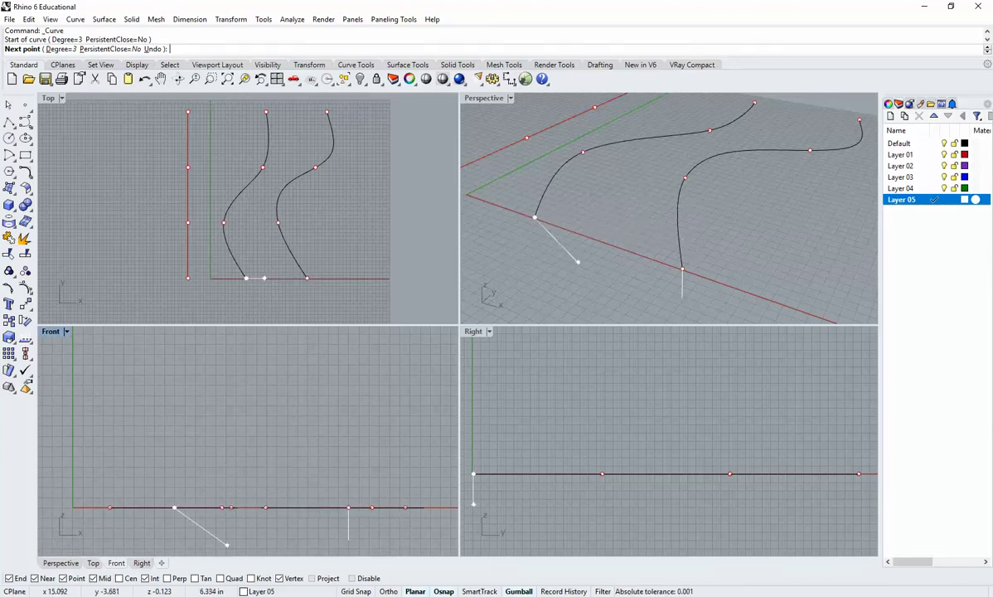
{"action": "key", "text": "alt+Tab"}
{"action": "key", "text": "alt+Tab"}
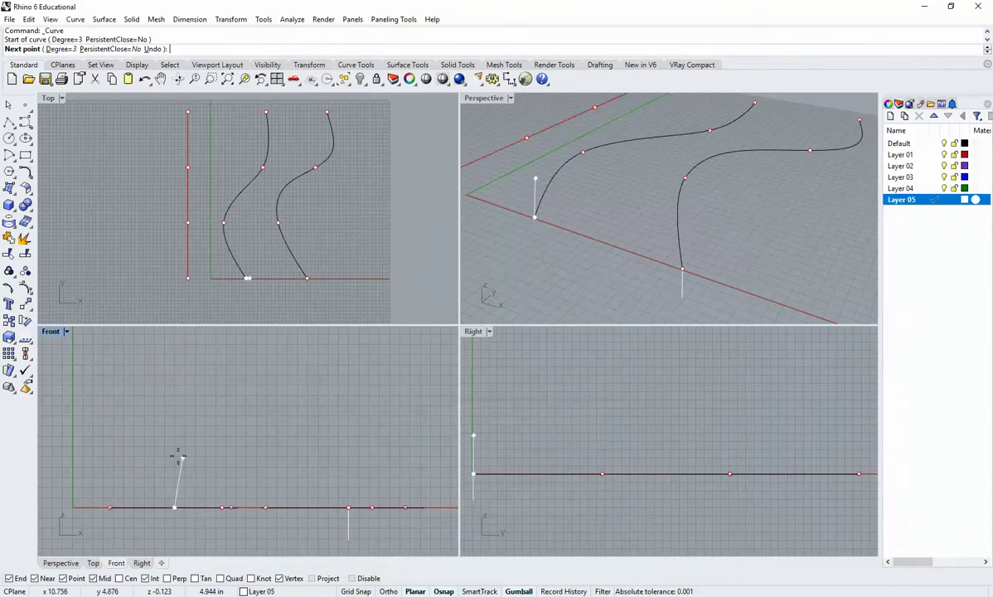
{"action": "left_click", "coordinate": [144, 446]}
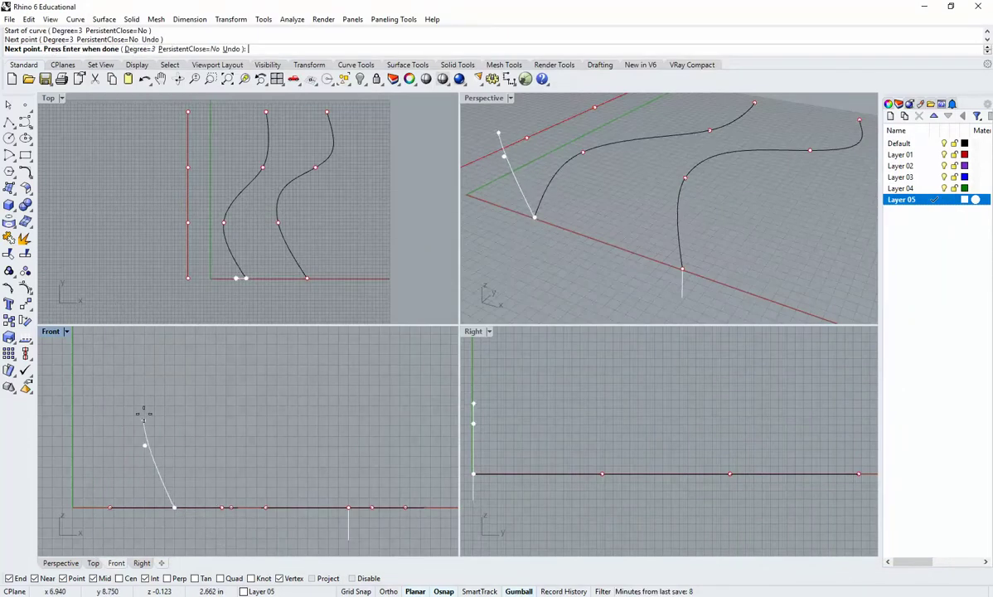
{"action": "left_click", "coordinate": [164, 384]}
{"action": "left_click", "coordinate": [223, 349]}
{"action": "left_click", "coordinate": [283, 410]}
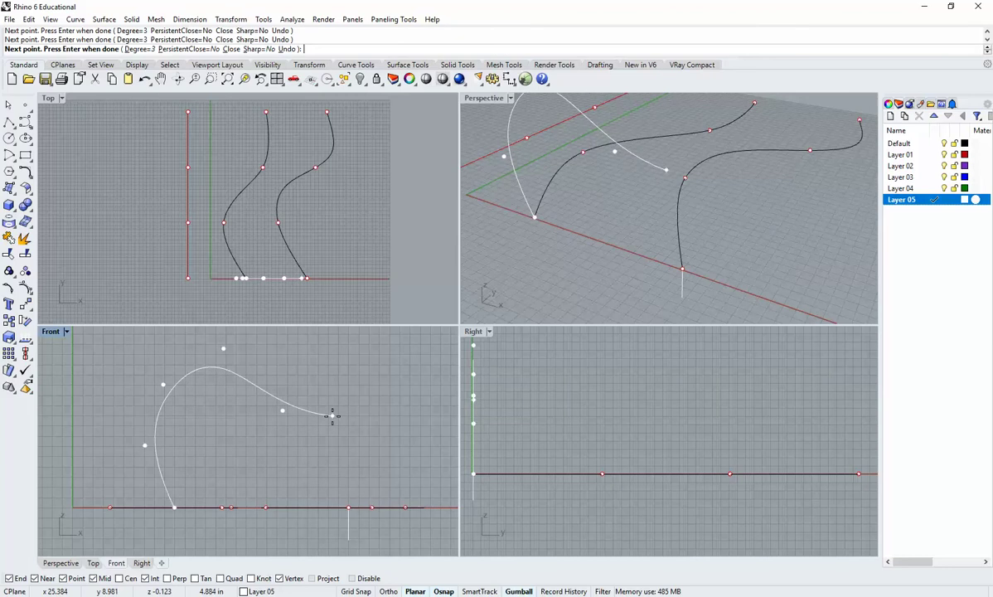
{"action": "left_click", "coordinate": [326, 411]}
{"action": "left_click", "coordinate": [373, 362]}
{"action": "left_click", "coordinate": [407, 352]}
{"action": "left_click", "coordinate": [440, 388]}
{"action": "left_click", "coordinate": [431, 457]}
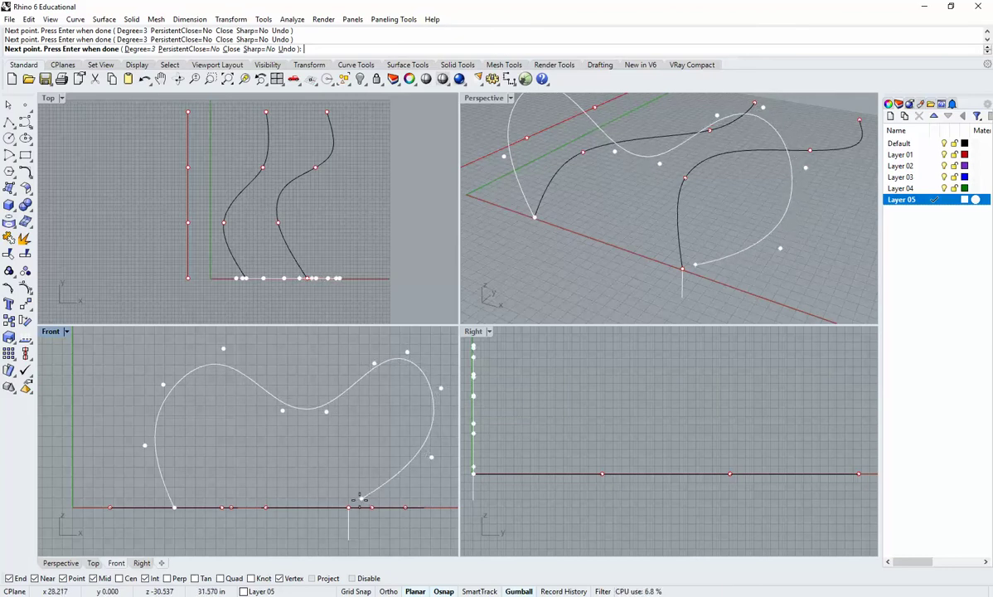
{"action": "left_click", "coordinate": [348, 508]}
{"action": "right_click", "coordinate": [301, 444]}
Move the control points along the profile curve's right side inward in the Front view.
{"action": "right_click_drag", "start_coordinate": [312, 421], "coordinate": [286, 442]}
{"action": "scroll", "coordinate": [310, 452], "scroll_direction": "down", "scroll_amount": 4}
{"action": "right_click_drag", "start_coordinate": [700, 234], "coordinate": [580, 243]}
{"action": "right_click_drag", "start_coordinate": [581, 243], "coordinate": [632, 259], "text": "shift"}
{"action": "scroll", "coordinate": [710, 263], "scroll_direction": "up", "scroll_amount": 5}
{"action": "left_click", "coordinate": [282, 433]}
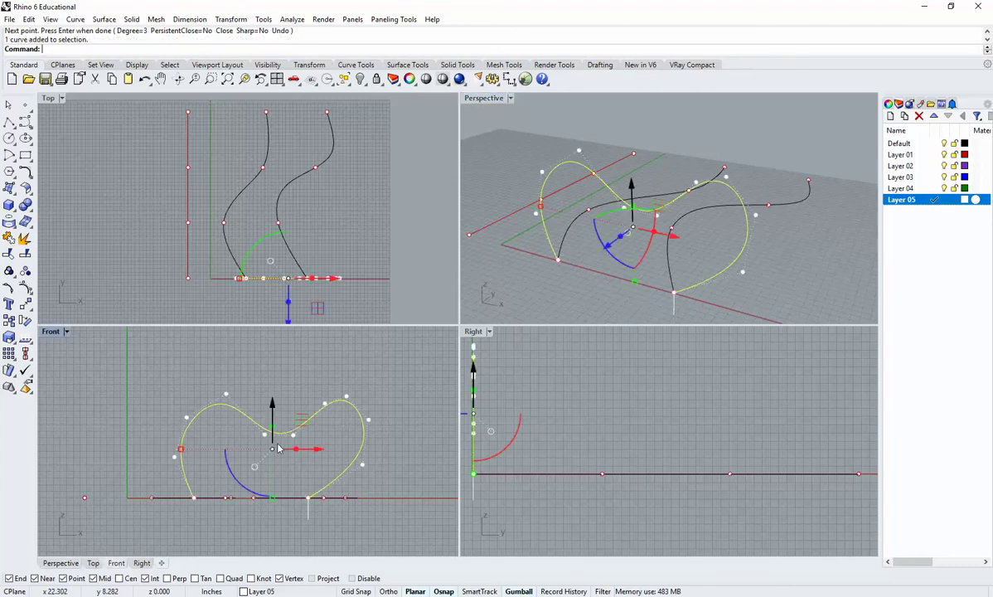
{"action": "scroll", "coordinate": [308, 454], "scroll_direction": "up", "scroll_amount": 4}
{"action": "left_click", "coordinate": [425, 476]}
{"action": "left_click", "coordinate": [394, 441]}
{"action": "left_click", "coordinate": [415, 449]}
{"action": "left_click_drag", "start_coordinate": [415, 452], "coordinate": [361, 449]}
{"action": "left_click", "coordinate": [421, 402]}
{"action": "right_click_drag", "start_coordinate": [435, 401], "coordinate": [430, 437]}
{"action": "left_click_drag", "start_coordinate": [427, 435], "coordinate": [373, 401]}
{"action": "left_click", "coordinate": [419, 414]}
{"action": "left_click_drag", "start_coordinate": [439, 421], "coordinate": [401, 420]}
Delete the two uppermost control points of the profile curve's right hump.
{"action": "left_click_drag", "start_coordinate": [359, 361], "coordinate": [405, 398]}
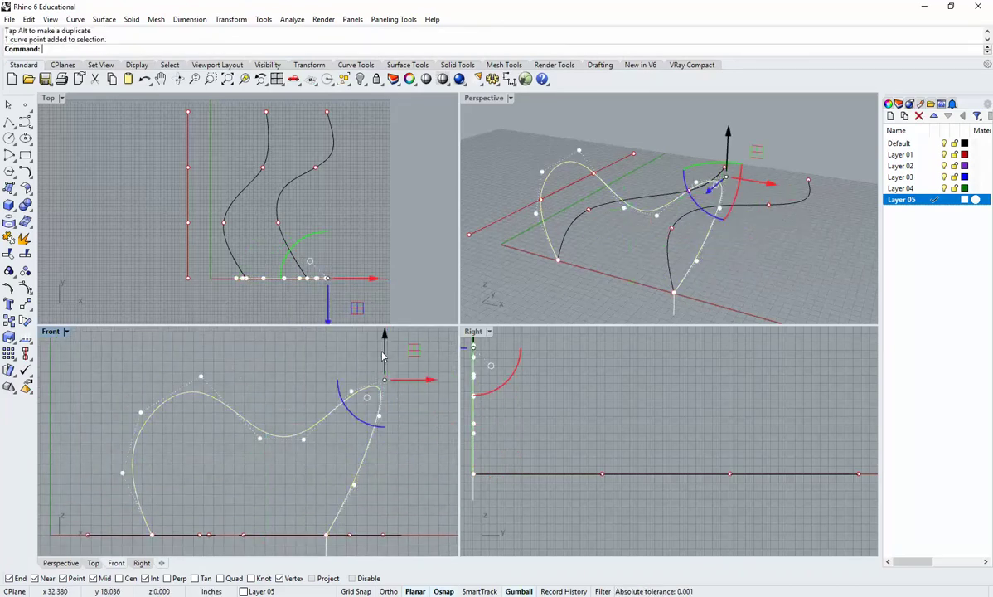
{"action": "key", "text": "Delete"}
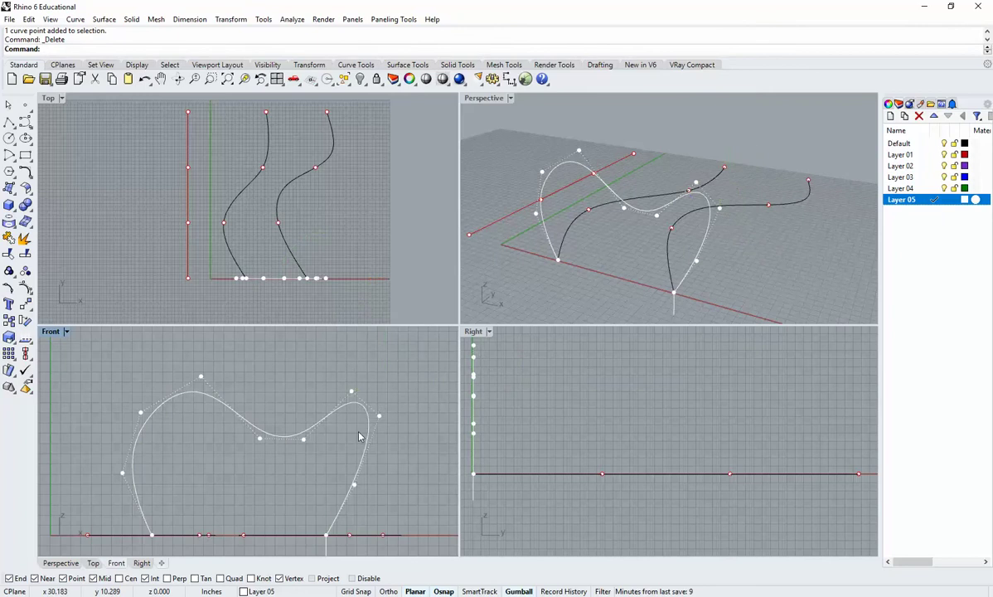
{"action": "right_click_drag", "start_coordinate": [369, 436], "coordinate": [379, 409]}
{"action": "left_click", "coordinate": [362, 363]}
{"action": "key", "text": "Delete"}
Move the right hump's remaining outer control point horizontally inward.
{"action": "left_click_drag", "start_coordinate": [389, 394], "coordinate": [372, 377]}
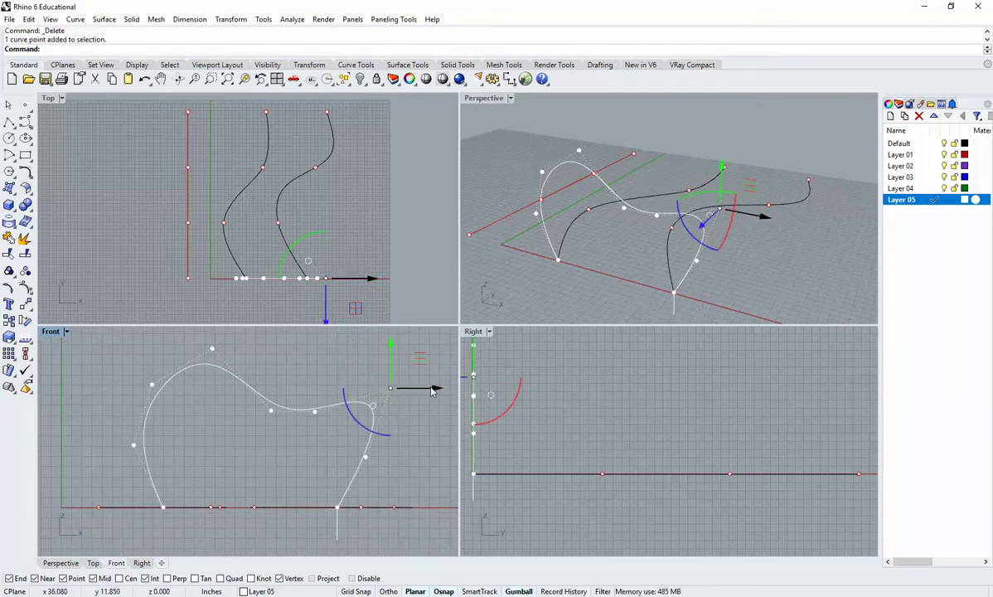
{"action": "left_click_drag", "start_coordinate": [434, 389], "coordinate": [393, 396]}
{"action": "right_click_drag", "start_coordinate": [326, 459], "coordinate": [345, 445]}
{"action": "key", "text": "Escape"}
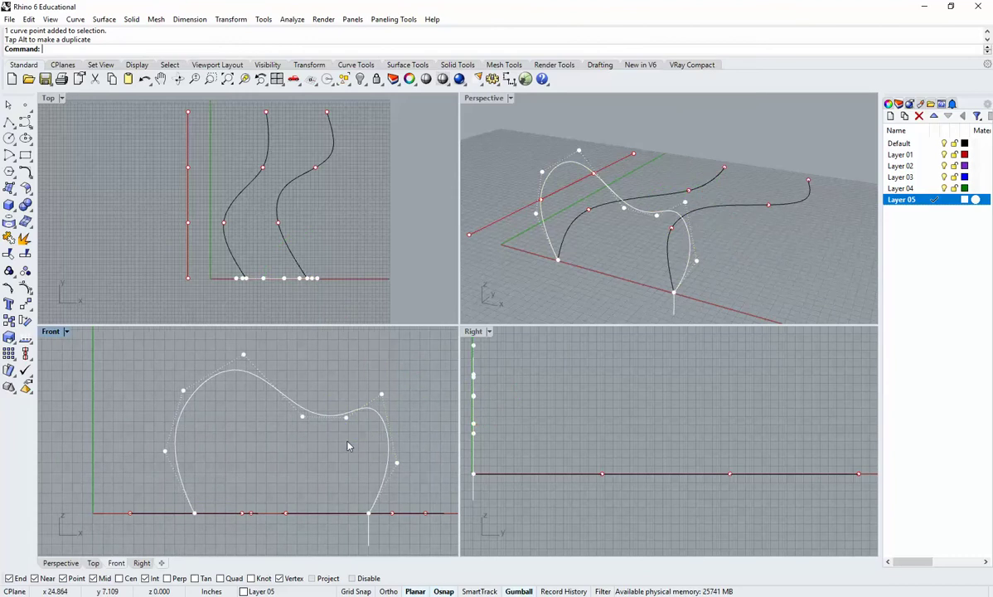
Shift the two seat-dip control points of the profile curve horizontally toward the left hump.
{"action": "left_click", "coordinate": [308, 413]}
{"action": "left_click", "coordinate": [301, 417]}
{"action": "left_click_drag", "start_coordinate": [337, 418], "coordinate": [294, 422]}
{"action": "left_click", "coordinate": [331, 450]}
{"action": "left_click", "coordinate": [336, 413]}
{"action": "left_click", "coordinate": [347, 419]}
{"action": "left_click_drag", "start_coordinate": [376, 419], "coordinate": [338, 422]}
Lower the left hump's top control point and shift it toward the outer side of the profile.
{"action": "left_click", "coordinate": [222, 453]}
{"action": "left_click_drag", "start_coordinate": [147, 370], "coordinate": [145, 370]}
{"action": "left_click", "coordinate": [244, 353]}
{"action": "left_click_drag", "start_coordinate": [244, 336], "coordinate": [269, 394]}
{"action": "left_click", "coordinate": [221, 467]}
Lower the two control points of the seat dip to deepen the middle of the profile curve.
{"action": "right_click_drag", "start_coordinate": [279, 476], "coordinate": [297, 465]}
{"action": "left_click", "coordinate": [296, 403]}
{"action": "left_click", "coordinate": [277, 407]}
{"action": "left_click_drag", "start_coordinate": [329, 412], "coordinate": [268, 356]}
{"action": "right_click_drag", "start_coordinate": [356, 462], "coordinate": [300, 473]}
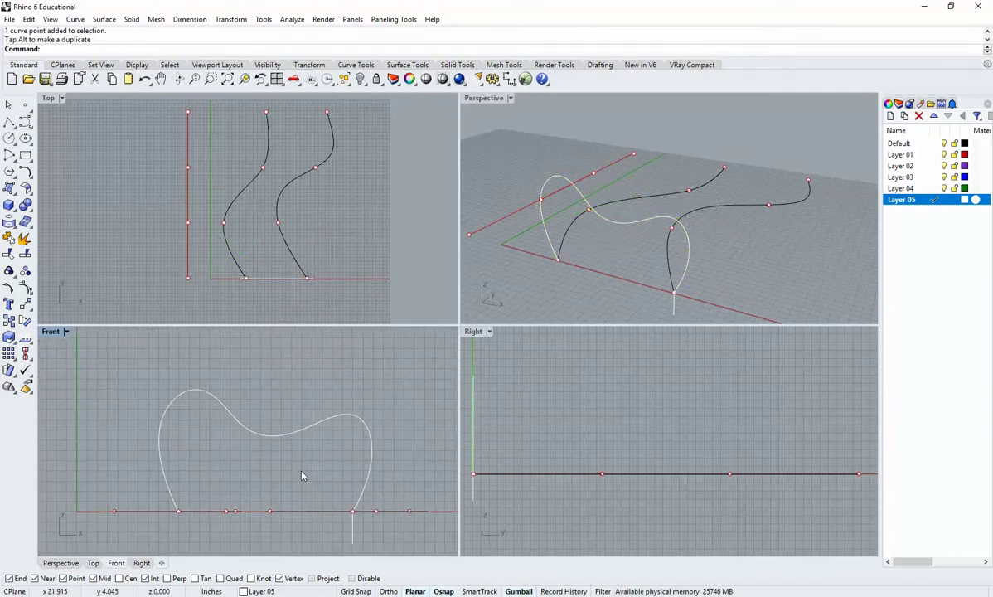
{"action": "scroll", "coordinate": [289, 468], "scroll_direction": "up", "scroll_amount": 2}
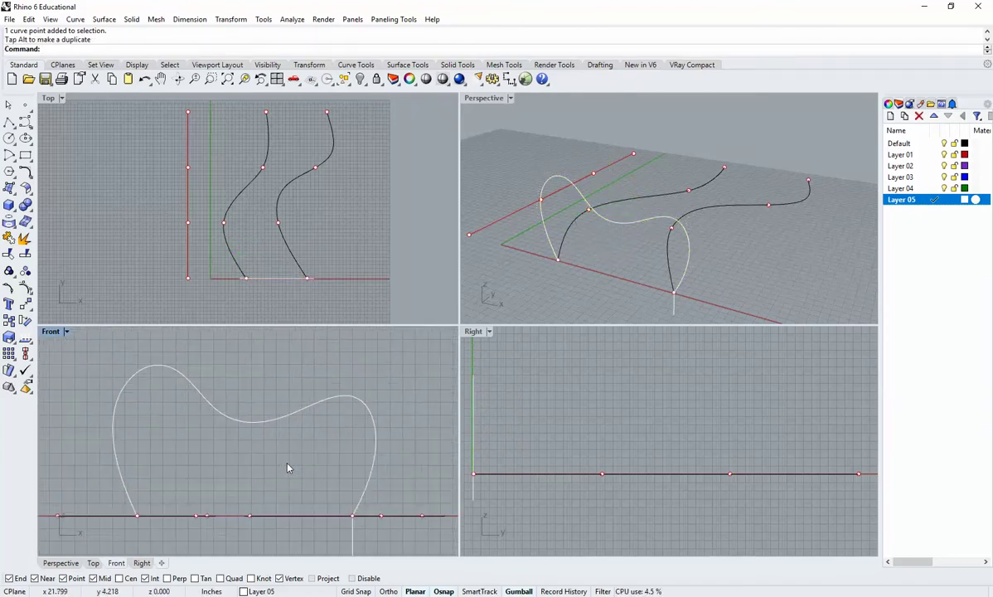
Try to fair the bench profile curve with the default tolerance of 1, and undo the fairing.
{"action": "left_click", "coordinate": [265, 421]}
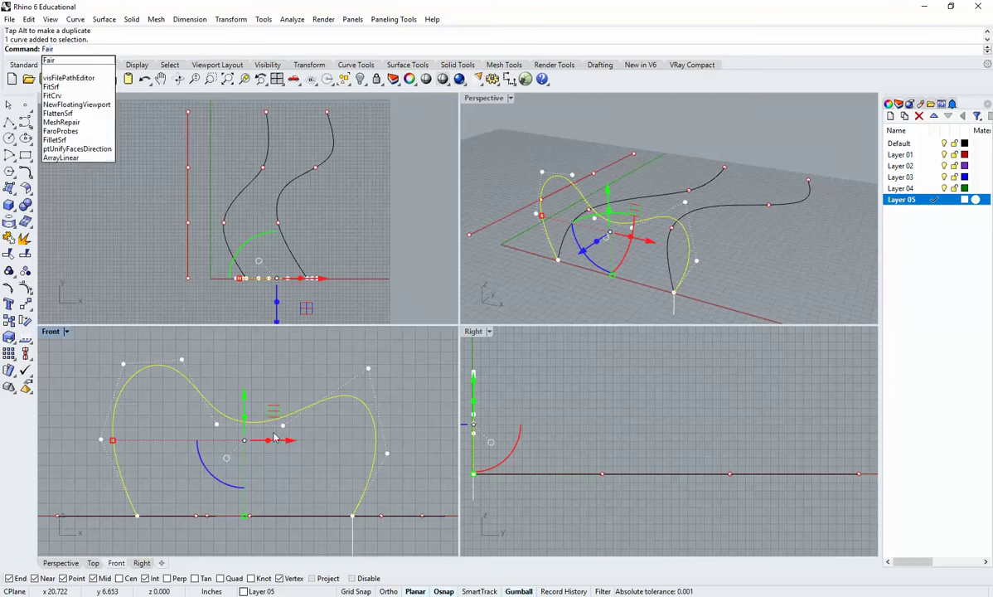
{"action": "key", "text": "Return"}
{"action": "key", "text": "Return"}
{"action": "key", "text": "ctrl+z"}
Fair the bench profile curve with a tolerance of 0.25 and deselect it.
{"action": "key", "text": "Return"}
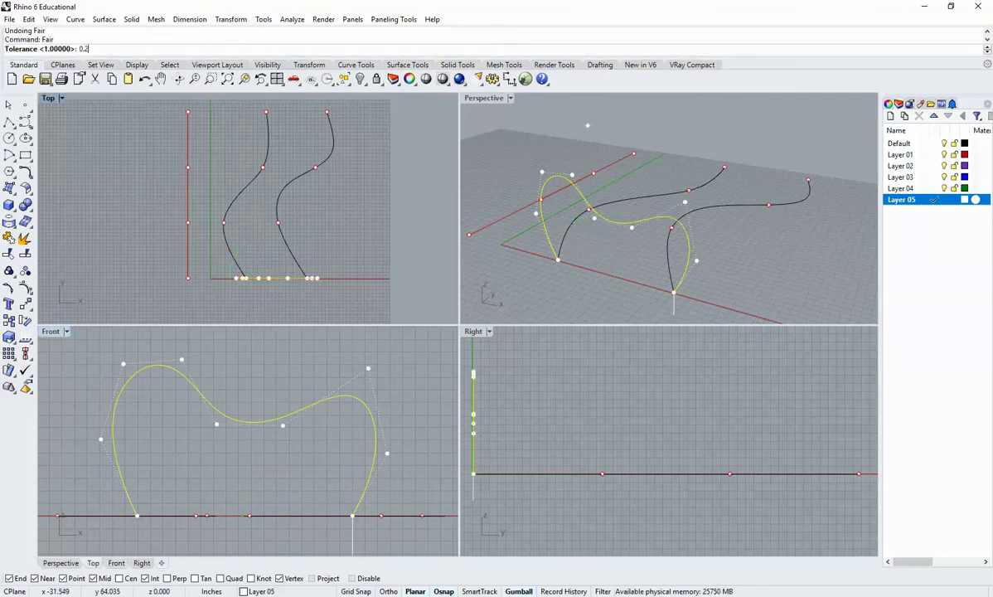
{"action": "type", "text": "0.25"}
{"action": "key", "text": "Return"}
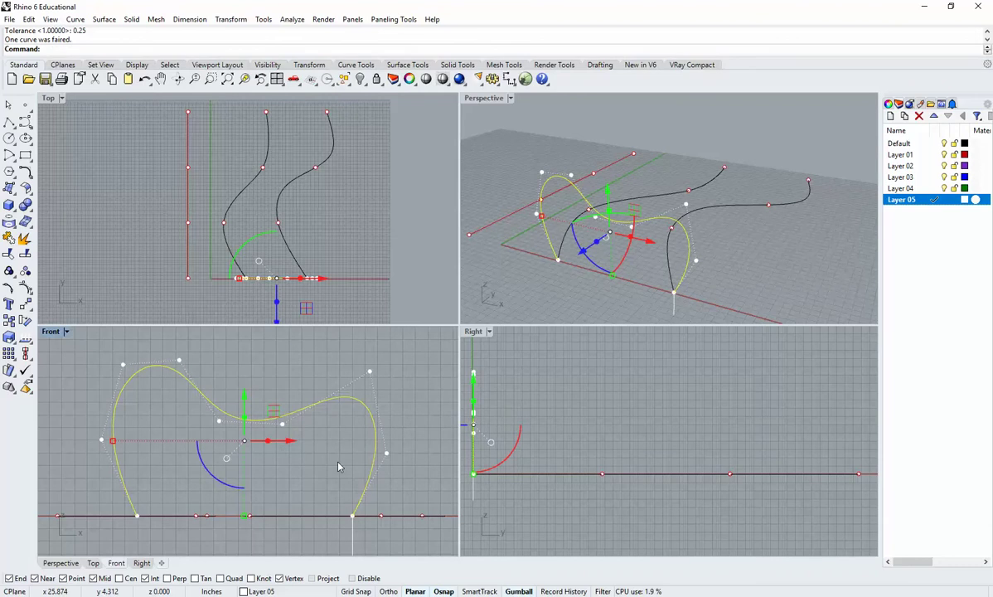
{"action": "key", "text": "Escape"}
{"action": "right_click_drag", "start_coordinate": [286, 460], "coordinate": [293, 479]}
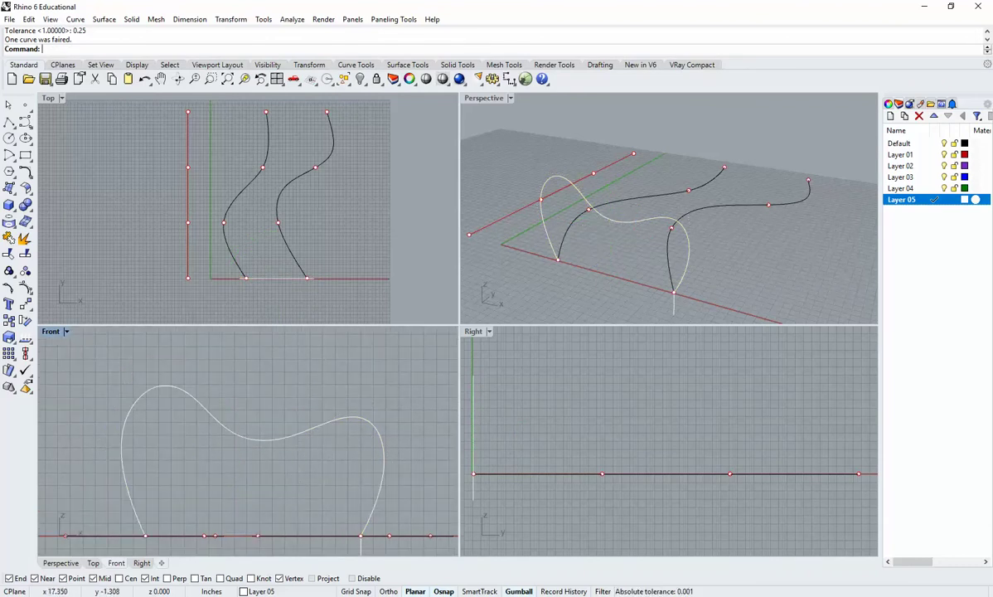
Compare the profile with the Drift bench reference image in the browser and return to Rhino.
{"action": "key", "text": "alt+Tab"}
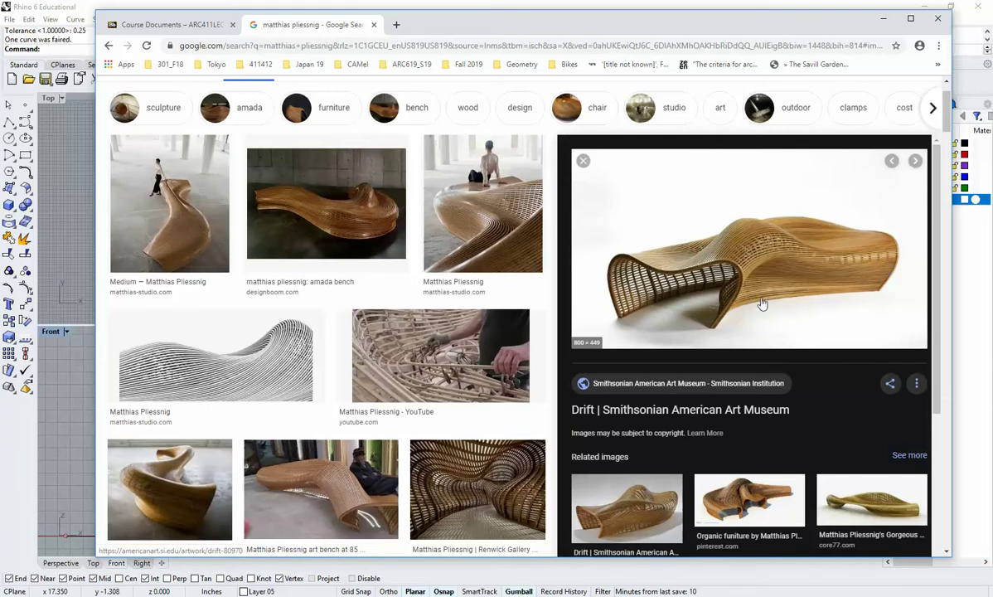
{"action": "left_click", "coordinate": [884, 17]}
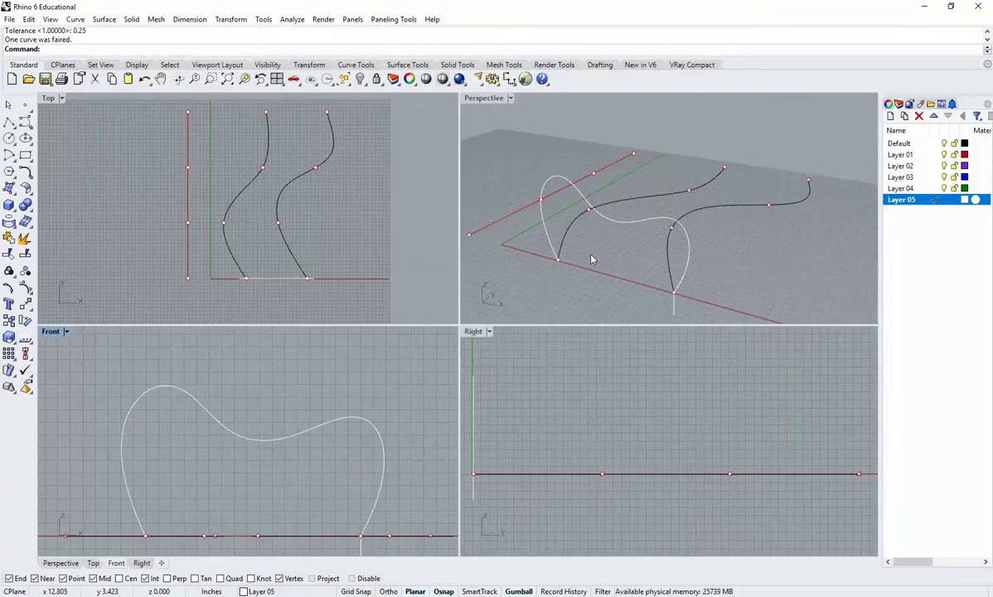
Copy the profile curve in a maximized Perspective view from the right rail's front endpoint to its rear endpoint.
{"action": "left_click", "coordinate": [590, 209]}
{"action": "double_click", "coordinate": [492, 100]}
{"action": "type", "text": "Copy"}
{"action": "key", "text": "Return"}
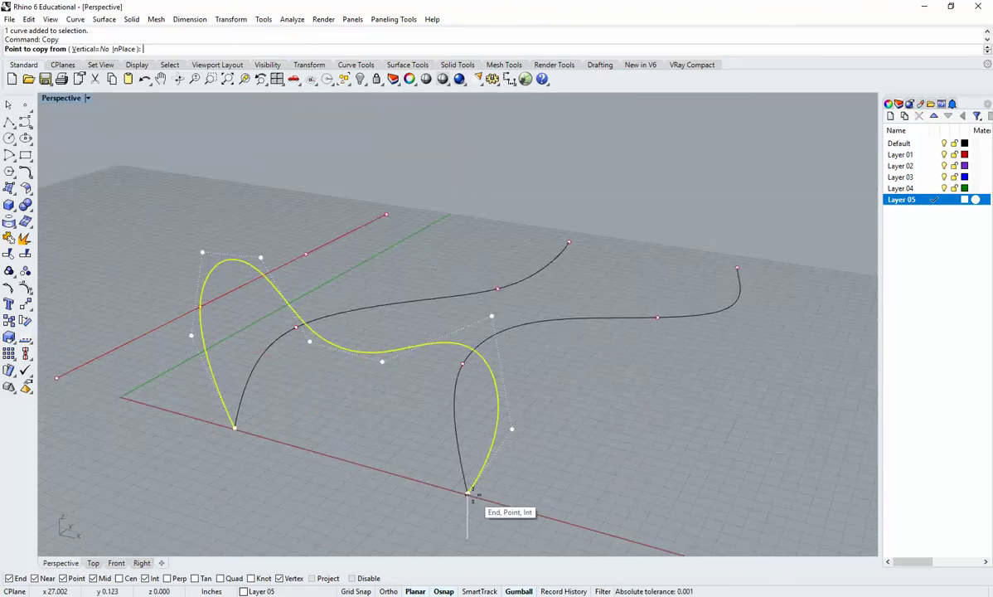
{"action": "left_click", "coordinate": [469, 492]}
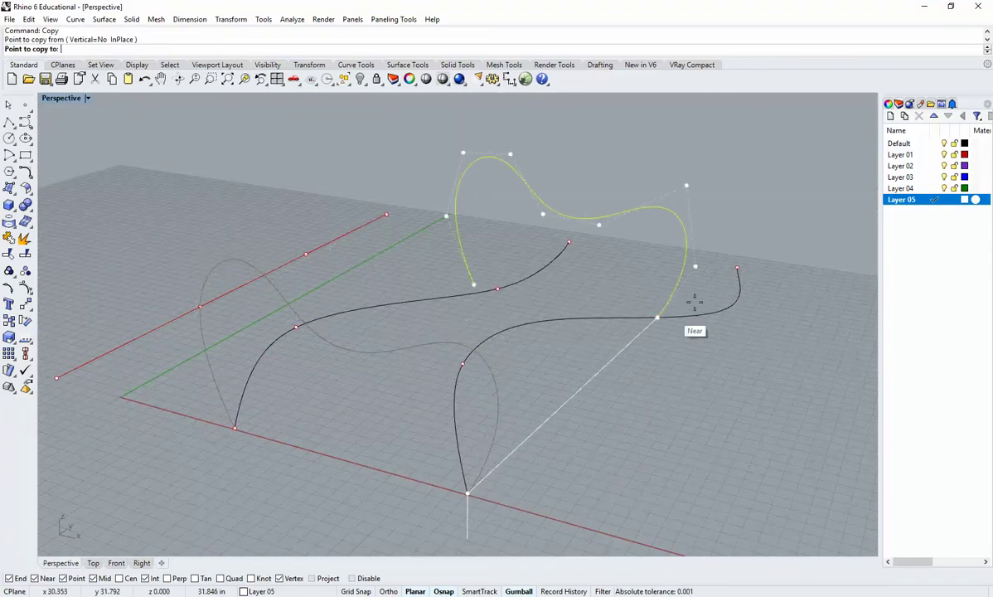
{"action": "left_click", "coordinate": [726, 445]}
{"action": "key", "text": "Return"}
{"action": "right_click_drag", "start_coordinate": [693, 434], "coordinate": [331, 364]}
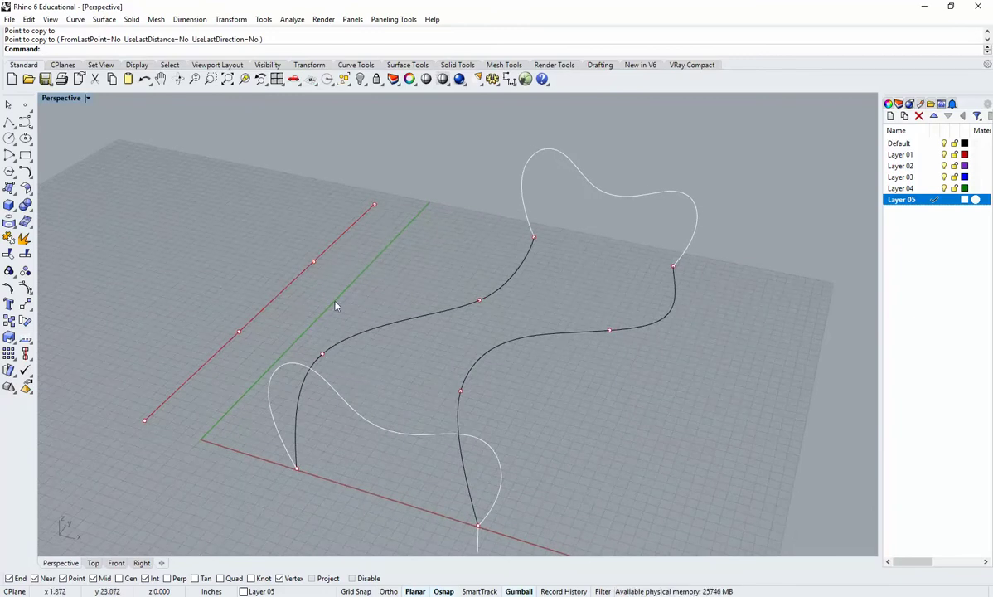
Delete the short vertical guide line below the right rail's front endpoint.
{"action": "right_click_drag", "start_coordinate": [474, 493], "coordinate": [477, 439], "text": "shift"}
{"action": "left_click_drag", "start_coordinate": [571, 503], "coordinate": [470, 472]}
{"action": "key", "text": "Delete"}
Draw a straight guide line vertically downward from the right rail's second section point.
{"action": "left_click", "coordinate": [9, 122]}
{"action": "left_click", "coordinate": [462, 334]}
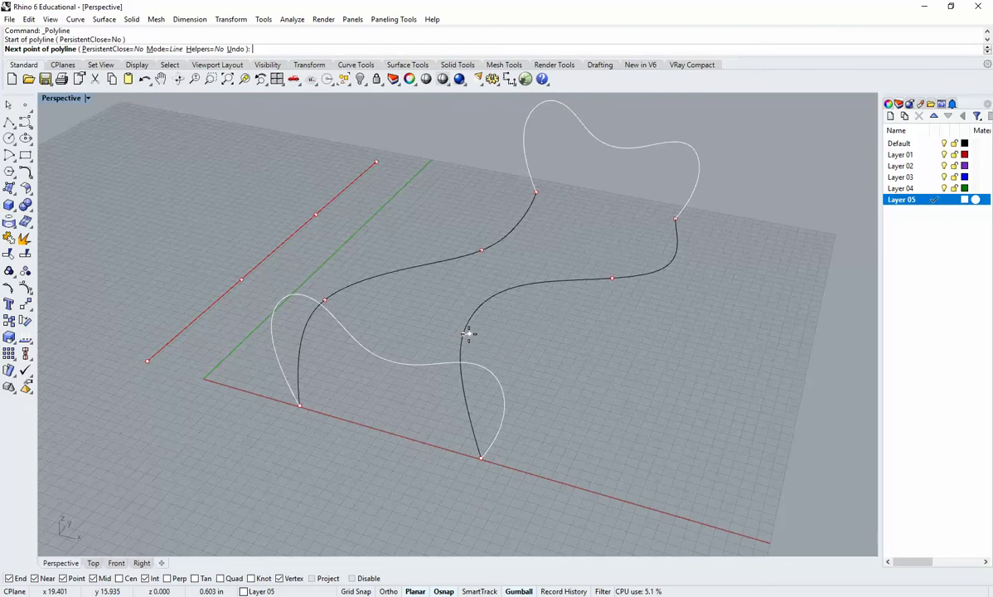
{"action": "double_click", "coordinate": [60, 99]}
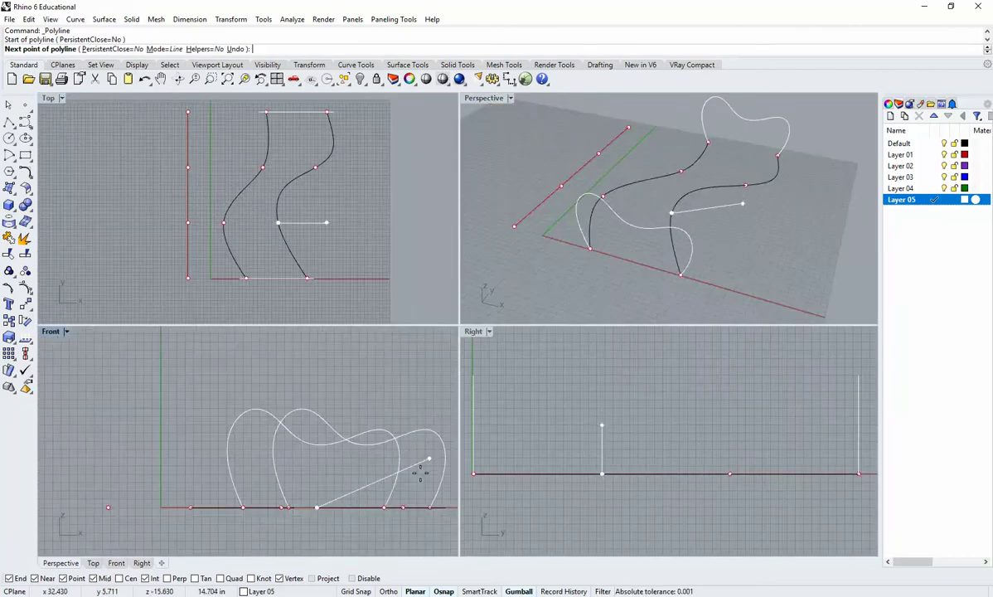
{"action": "left_click", "coordinate": [325, 503]}
{"action": "key", "text": "Return"}
Start a degree 3 control point curve at the left rail's second section point and consult the Drift bench reference image before returning to Rhino.
{"action": "right_click_drag", "start_coordinate": [343, 457], "coordinate": [357, 489]}
{"action": "left_click", "coordinate": [26, 122]}
{"action": "left_click", "coordinate": [224, 222]}
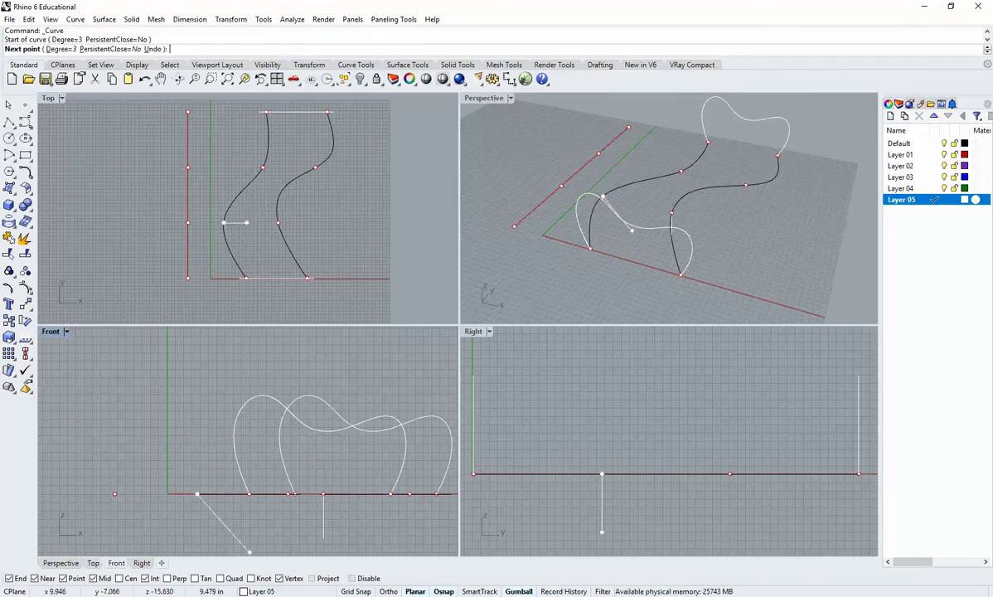
{"action": "key", "text": "alt+Tab"}
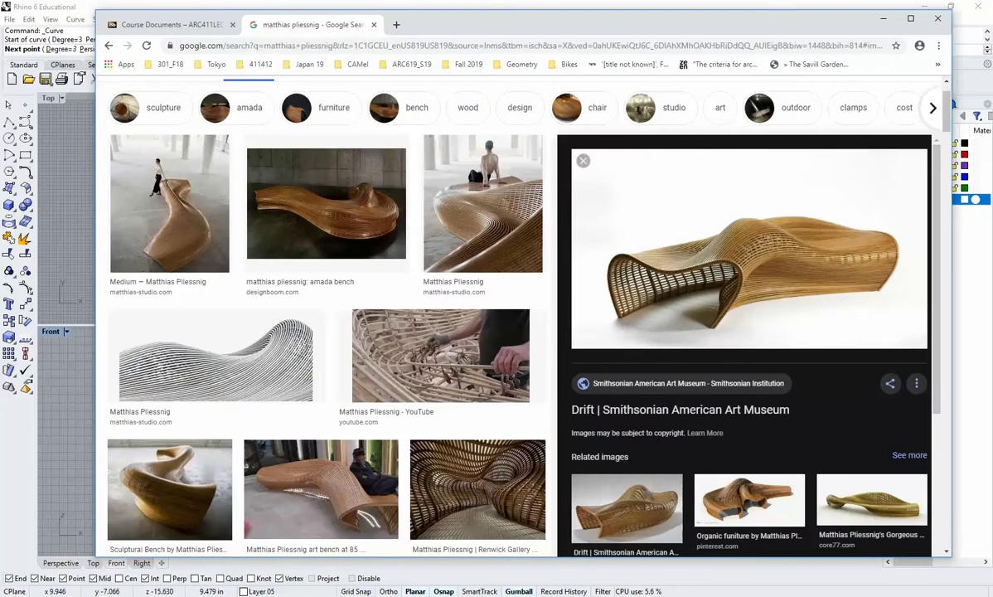
{"action": "key", "text": "alt+Tab"}
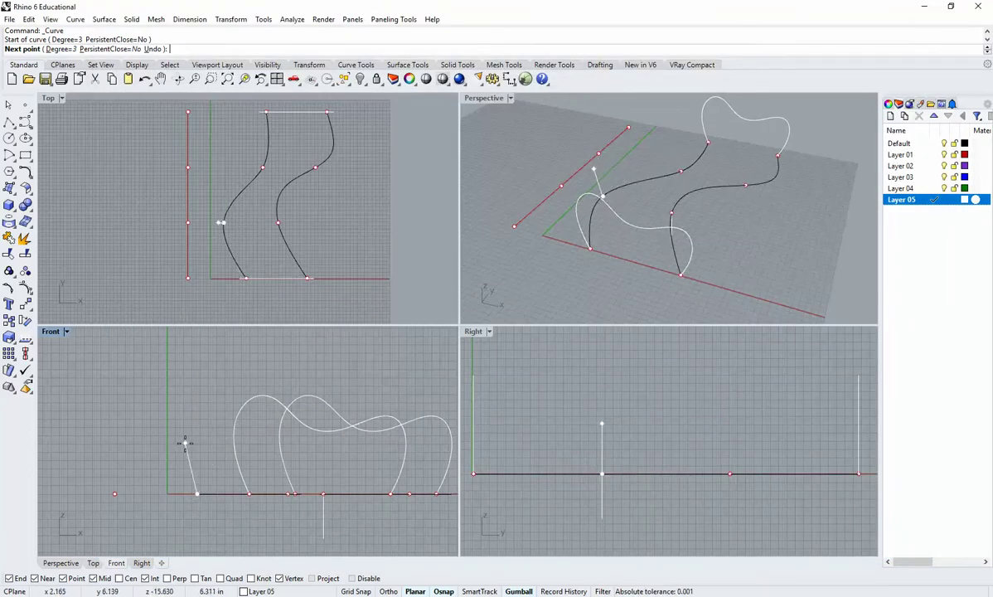
Shape the second profile in the Front view with a low hump, a dip and a taller hump, ending at the right rail's second section point.
{"action": "left_click", "coordinate": [184, 443]}
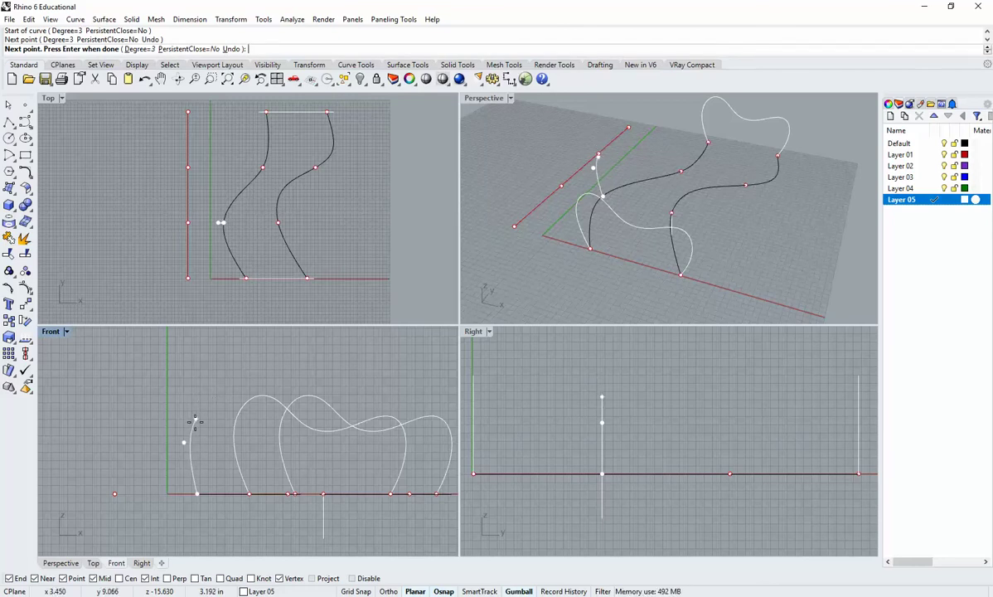
{"action": "left_click", "coordinate": [199, 424]}
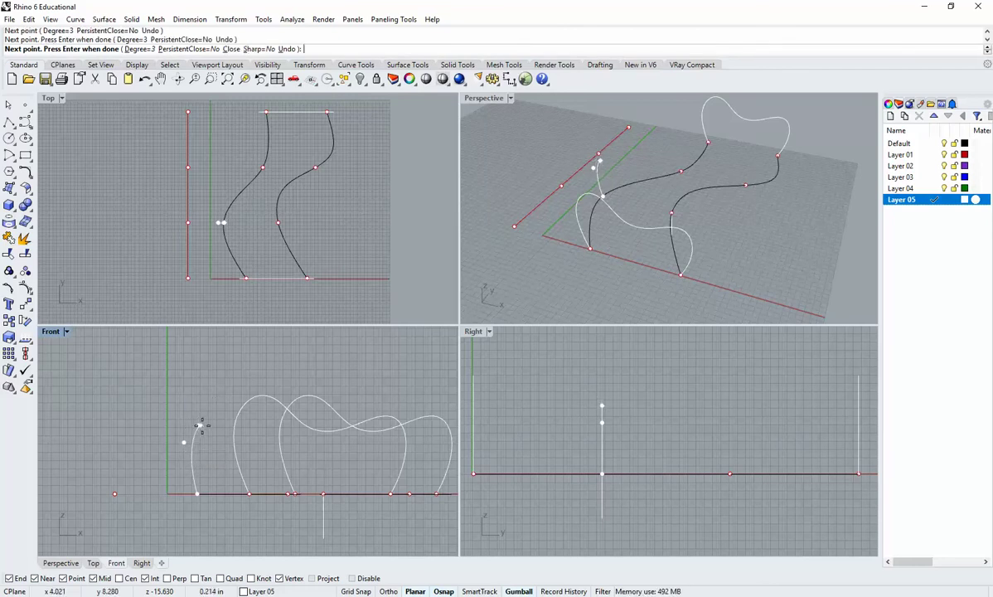
{"action": "left_click", "coordinate": [251, 428]}
{"action": "left_click", "coordinate": [266, 457]}
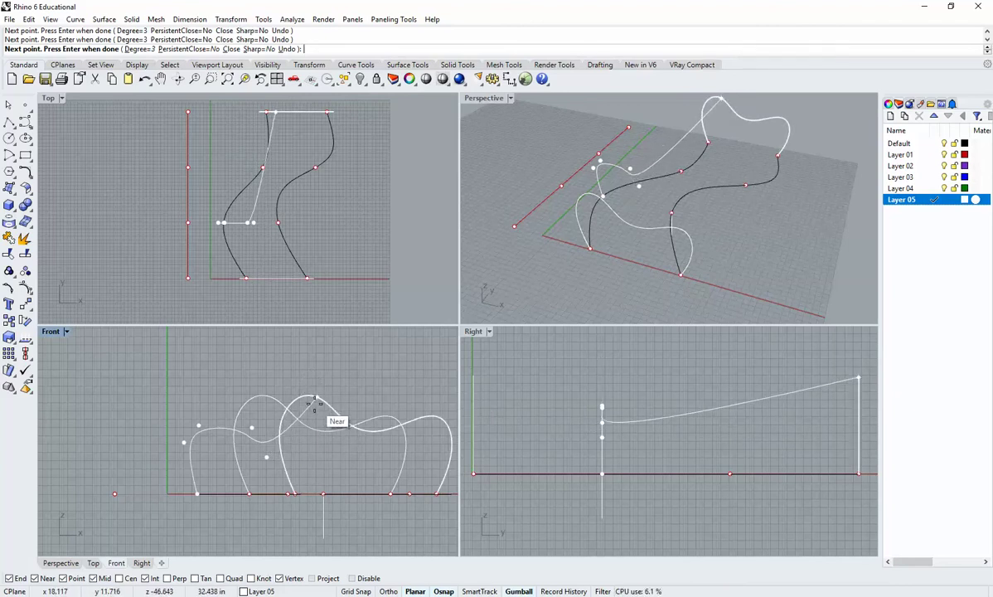
{"action": "scroll", "coordinate": [310, 411], "scroll_direction": "up", "scroll_amount": 1}
{"action": "left_click", "coordinate": [321, 372]}
{"action": "left_click", "coordinate": [356, 368]}
{"action": "left_click", "coordinate": [384, 389]}
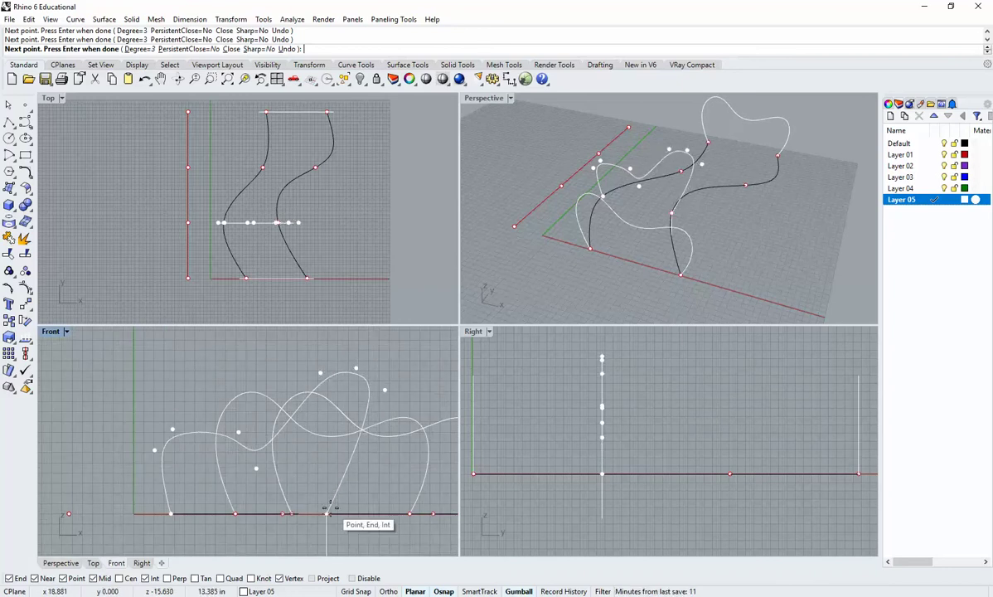
{"action": "left_click", "coordinate": [327, 512]}
{"action": "key", "text": "Return"}
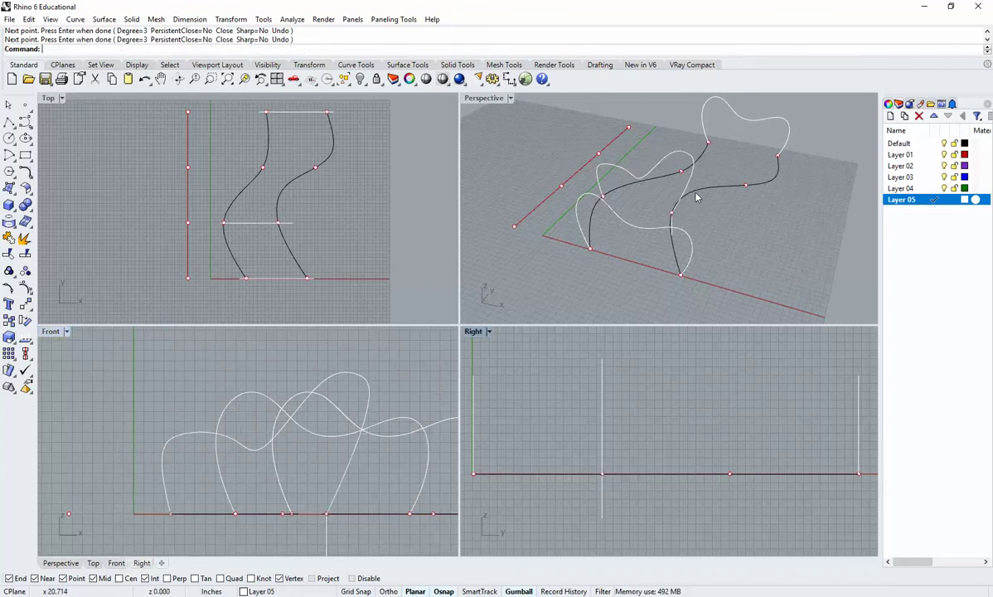
Pull the outer control point of the second profile's tall hump inward and delete the hump's topmost control point.
{"action": "left_click", "coordinate": [643, 180]}
{"action": "mouse_move", "coordinate": [697, 175]}
{"action": "right_mouse_down"}
{"action": "mouse_move", "coordinate": [680, 176]}
{"action": "mouse_move", "coordinate": [696, 166]}
{"action": "right_mouse_up"}
{"action": "scroll", "coordinate": [621, 214], "scroll_direction": "up", "scroll_amount": 6}
{"action": "right_click_drag", "start_coordinate": [304, 466], "coordinate": [345, 426]}
{"action": "scroll", "coordinate": [332, 413], "scroll_direction": "up", "scroll_amount": 2}
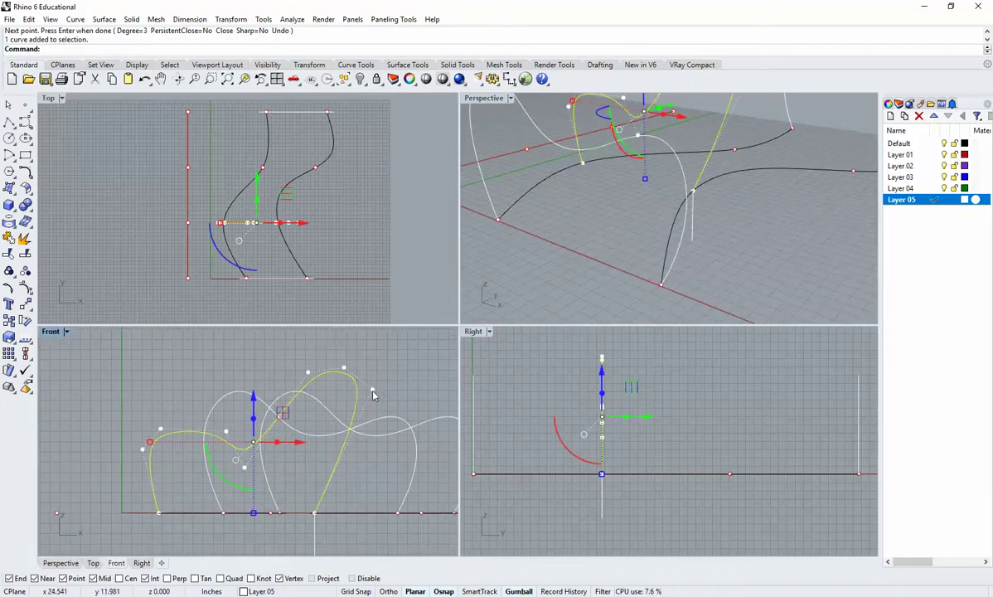
{"action": "left_click", "coordinate": [372, 390]}
{"action": "left_click_drag", "start_coordinate": [372, 390], "coordinate": [358, 389]}
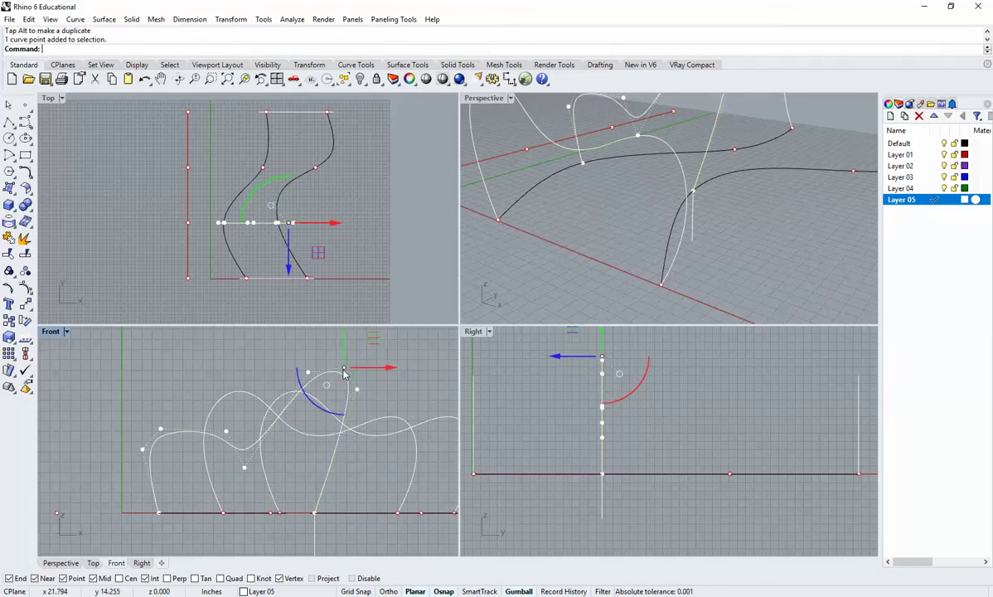
{"action": "key", "text": "Delete"}
Delete the upper control point at the outer side of the second profile's low hump.
{"action": "right_click_drag", "start_coordinate": [332, 428], "coordinate": [388, 401]}
{"action": "left_click", "coordinate": [283, 420]}
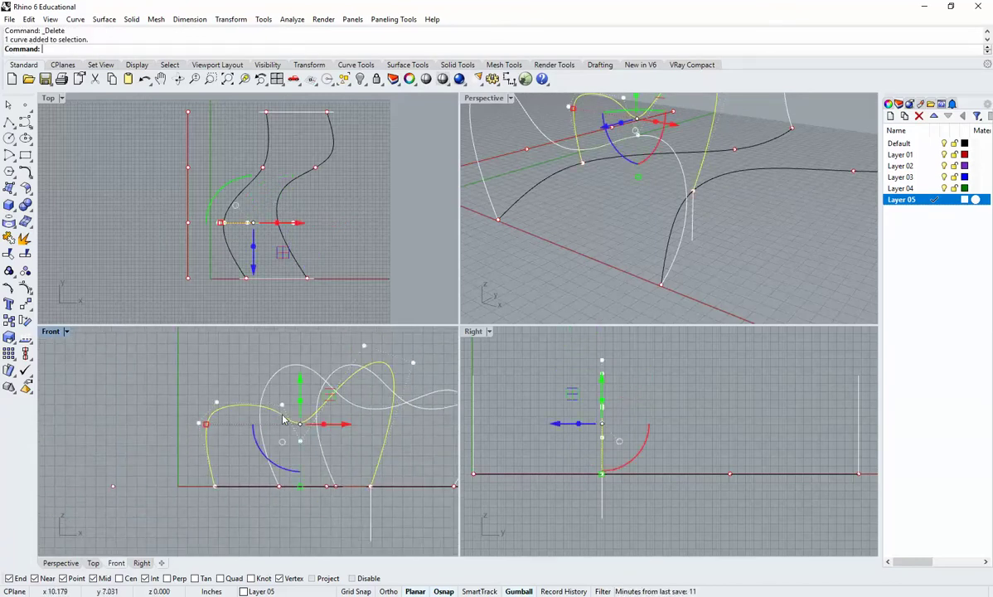
{"action": "left_click", "coordinate": [218, 404]}
{"action": "key", "text": "Delete"}
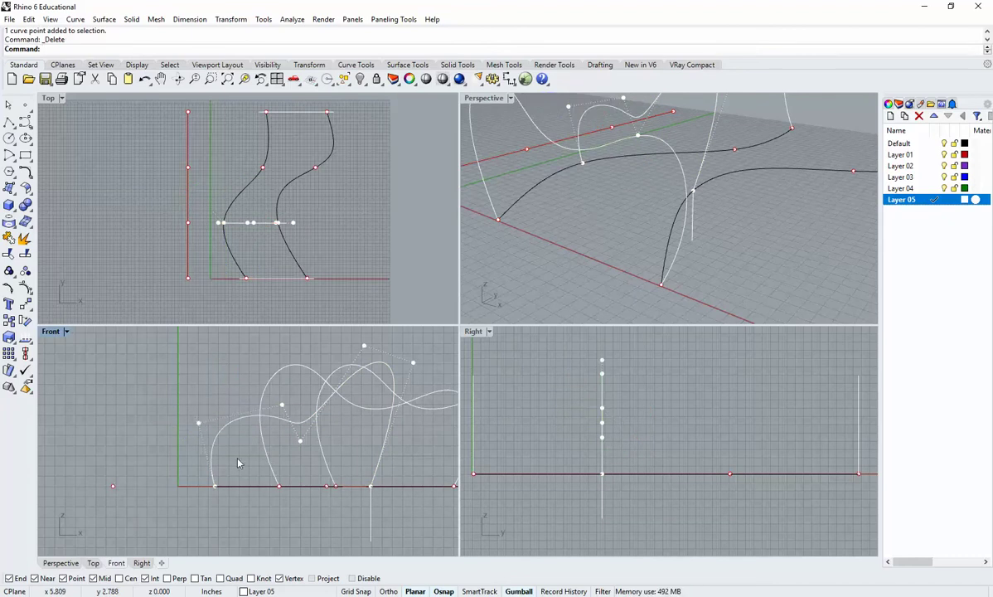
Lower the control point at the second profile's dip and shift the tall hump's upper control point toward the left rail.
{"action": "right_click_drag", "start_coordinate": [256, 453], "coordinate": [224, 457]}
{"action": "left_click", "coordinate": [190, 429]}
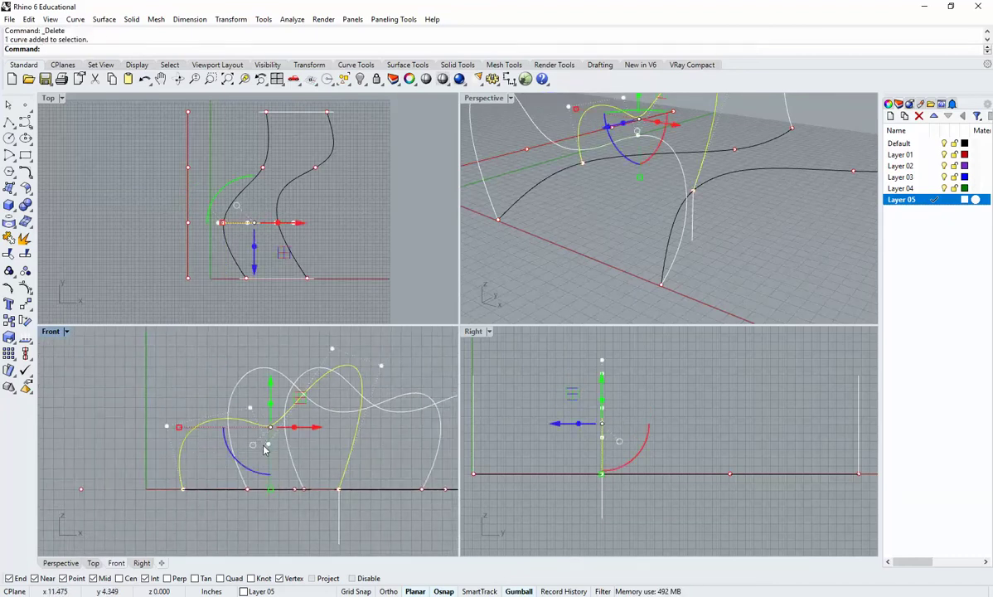
{"action": "left_click", "coordinate": [268, 445]}
{"action": "left_click_drag", "start_coordinate": [267, 399], "coordinate": [267, 421]}
{"action": "left_click", "coordinate": [332, 349]}
{"action": "left_click_drag", "start_coordinate": [372, 348], "coordinate": [328, 349]}
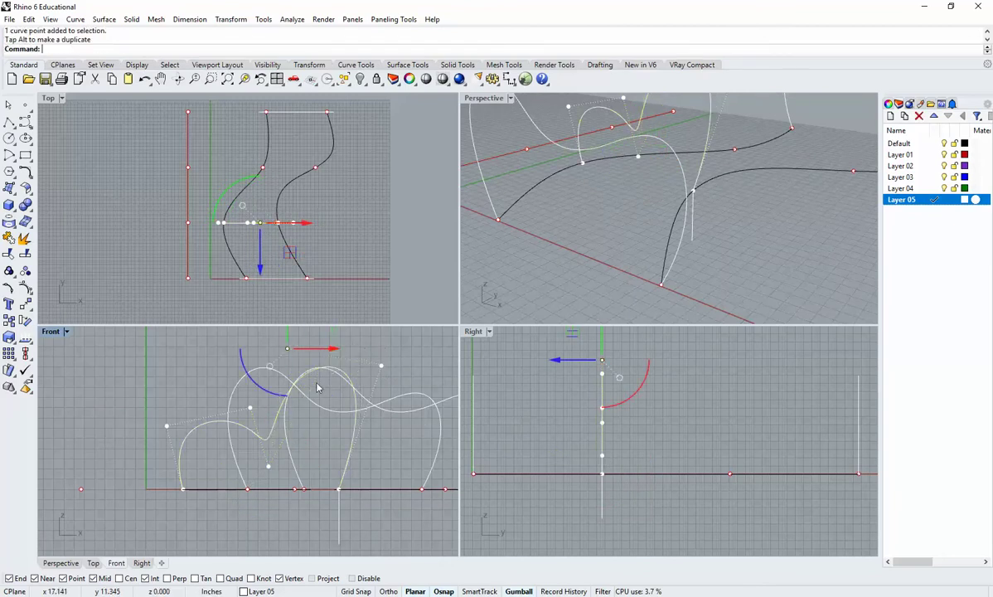
Shift the second profile's low-hump control point and both tall-hump control points toward the left rail, and deselect them.
{"action": "left_click", "coordinate": [250, 408]}
{"action": "left_click_drag", "start_coordinate": [259, 414], "coordinate": [230, 429]}
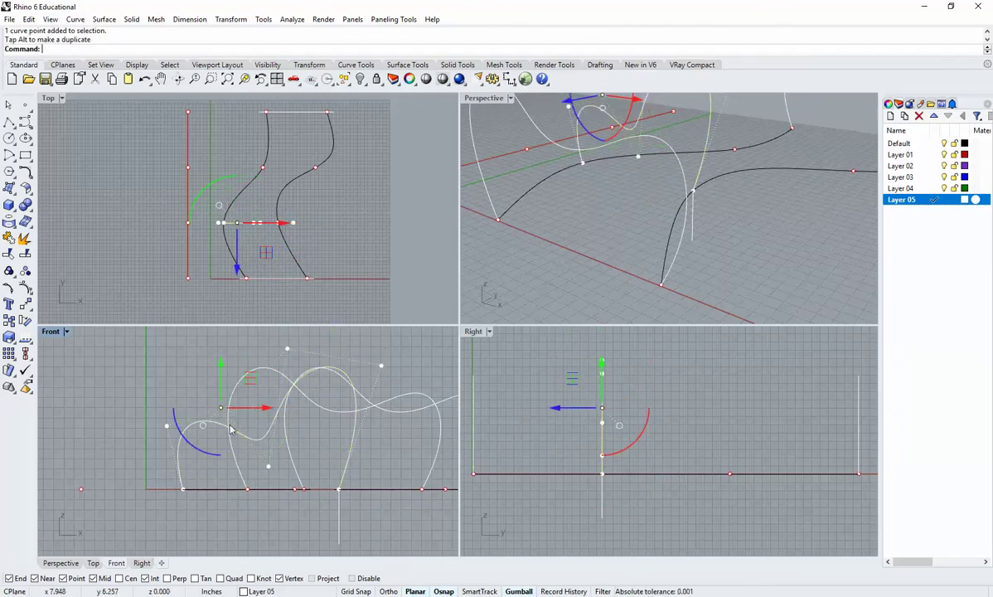
{"action": "left_click", "coordinate": [379, 365]}
{"action": "left_click_drag", "start_coordinate": [428, 371], "coordinate": [421, 370]}
{"action": "left_click", "coordinate": [288, 350]}
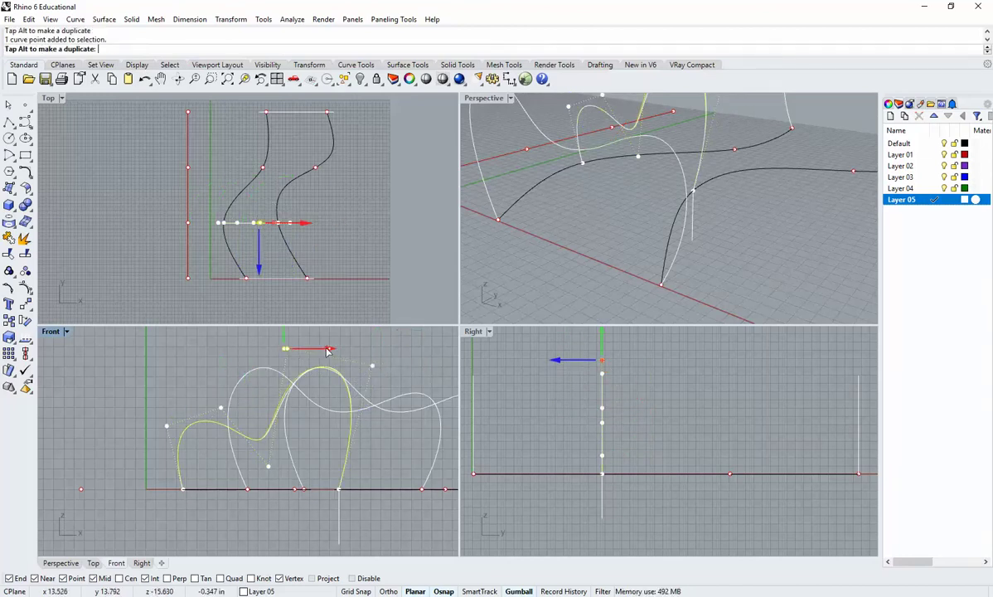
{"action": "key", "text": "Escape"}
Copy the second profile from the right rail's second section point to its third section point.
{"action": "right_click_drag", "start_coordinate": [550, 235], "coordinate": [632, 252]}
{"action": "left_click", "coordinate": [611, 205]}
{"action": "type", "text": "Copy"}
{"action": "key", "text": "Return"}
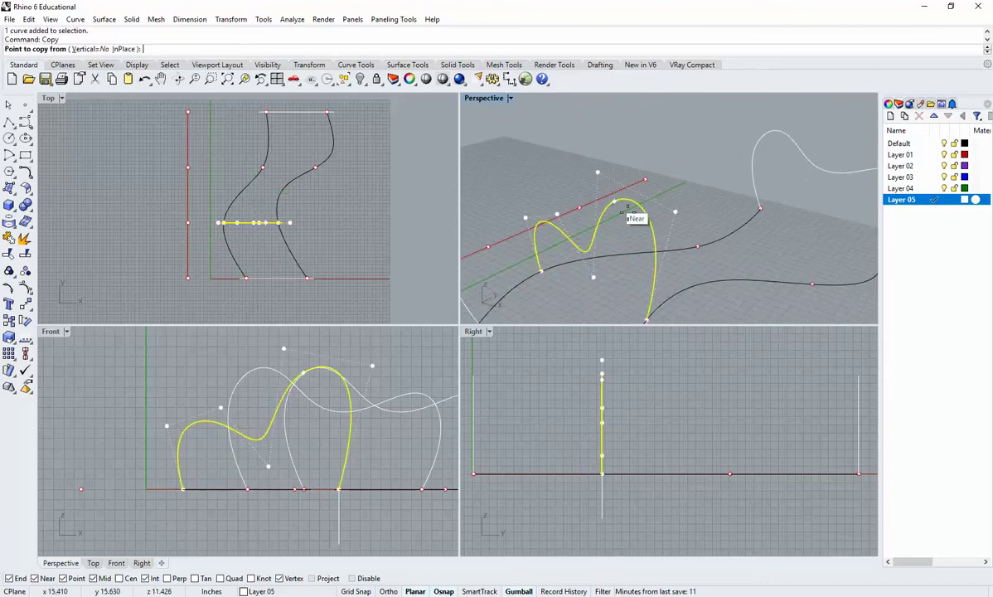
{"action": "right_click_drag", "start_coordinate": [656, 224], "coordinate": [654, 245]}
{"action": "left_click", "coordinate": [651, 270]}
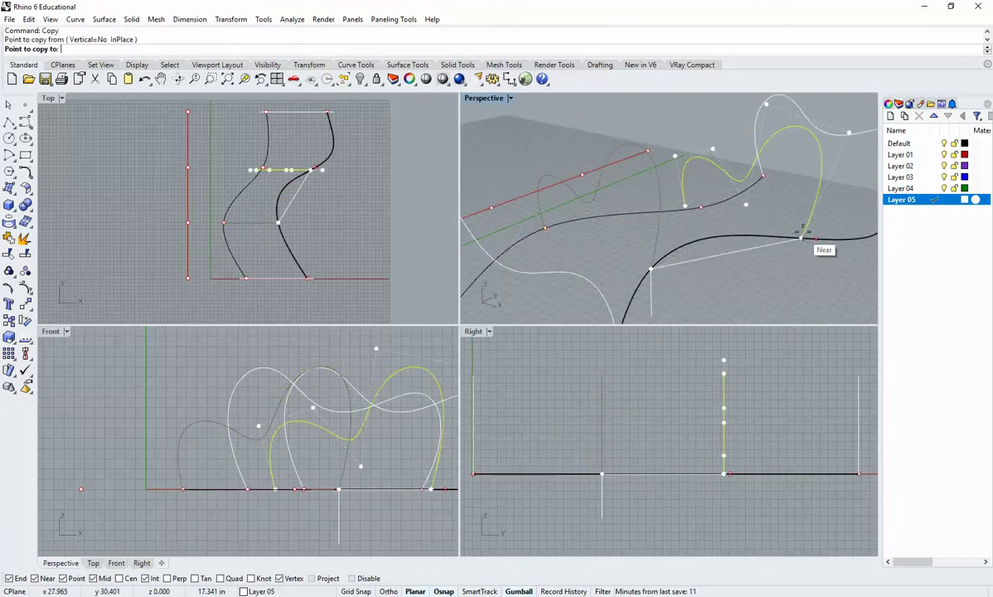
{"action": "left_click", "coordinate": [816, 239]}
{"action": "key", "text": "Return"}
Mirror the copied profile left to right about the right rail's third section point and delete the unmirrored copy.
{"action": "right_click_drag", "start_coordinate": [749, 279], "coordinate": [692, 235]}
{"action": "left_click", "coordinate": [600, 253]}
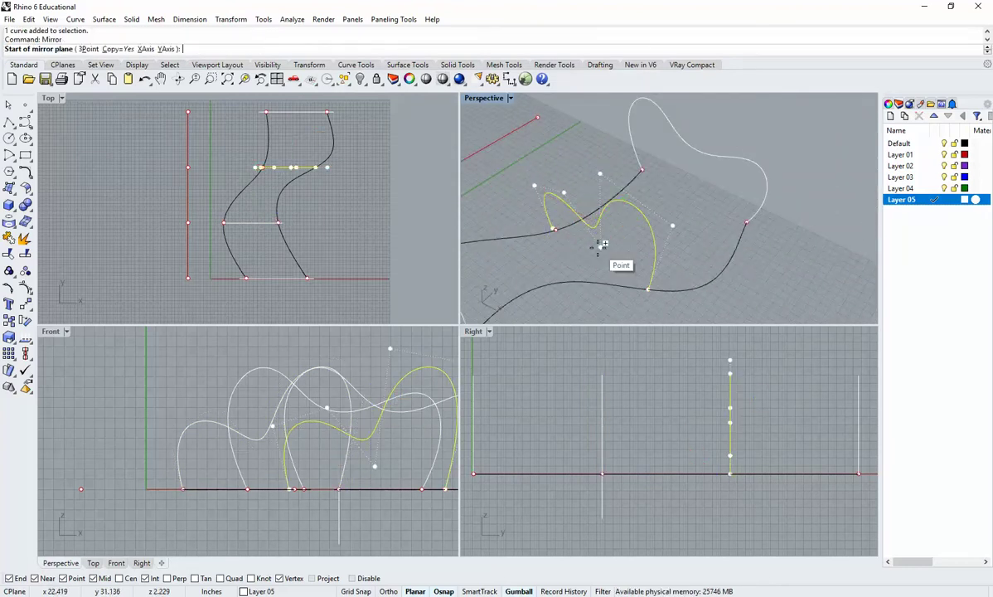
{"action": "left_click", "coordinate": [653, 285]}
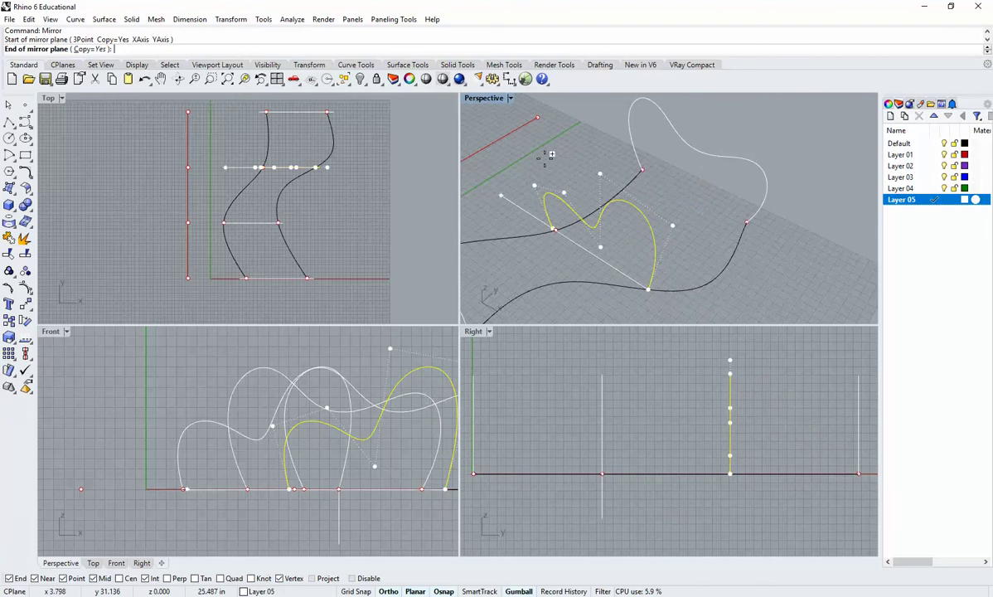
{"action": "right_click_drag", "start_coordinate": [590, 272], "coordinate": [598, 189], "text": "shift"}
{"action": "scroll", "coordinate": [598, 191], "scroll_direction": "down", "scroll_amount": 5}
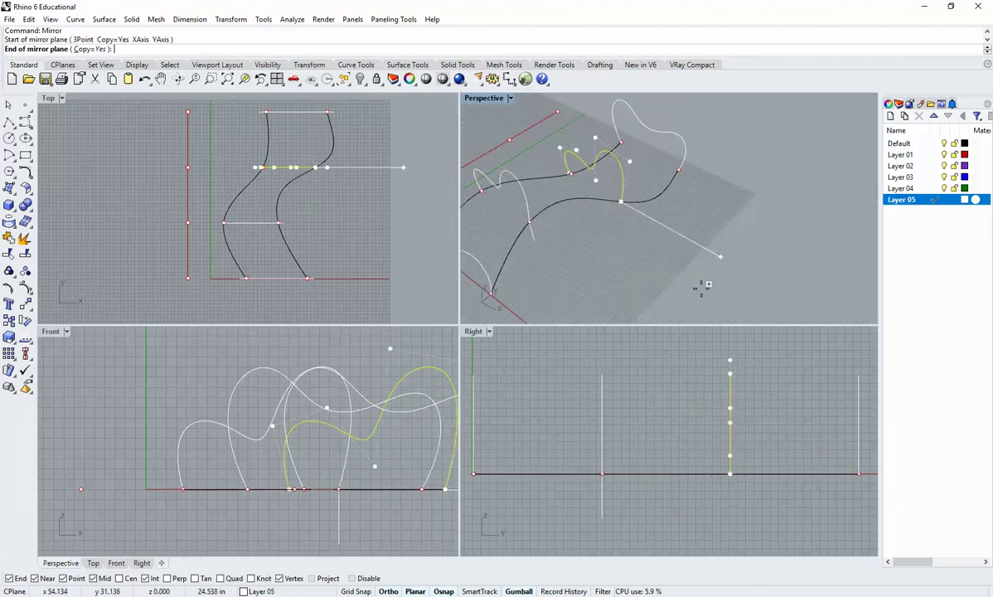
{"action": "left_click", "coordinate": [783, 150]}
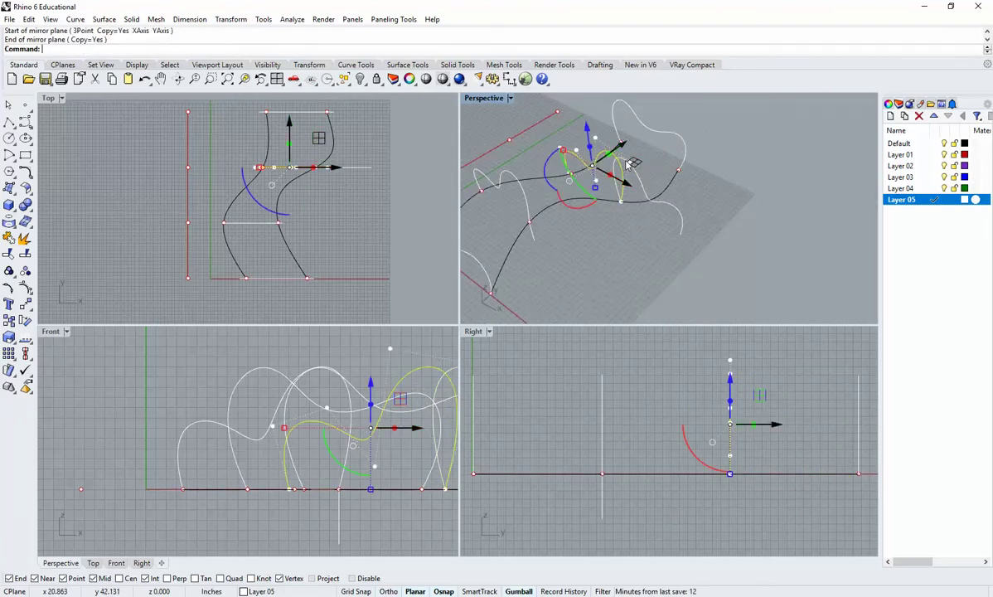
{"action": "key", "text": "Delete"}
Move the mirrored profile from the right rail's third section point to the left rail's third section point.
{"action": "right_click_drag", "start_coordinate": [643, 224], "coordinate": [674, 215]}
{"action": "left_click", "coordinate": [661, 214]}
{"action": "type", "text": "m"}
{"action": "key", "text": "Return"}
{"action": "scroll", "coordinate": [639, 224], "scroll_direction": "up", "scroll_amount": 5}
{"action": "left_click", "coordinate": [646, 228]}
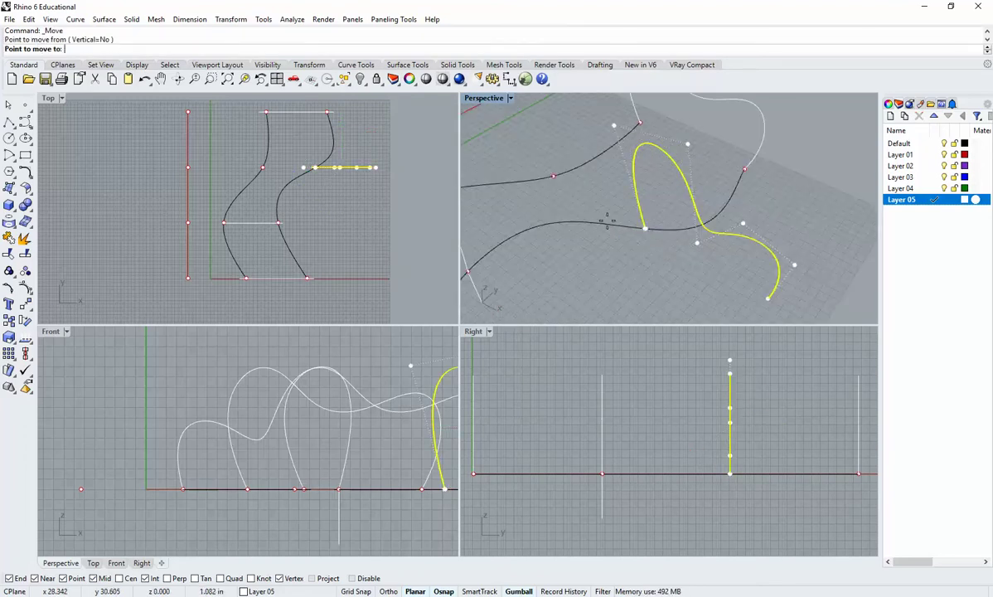
{"action": "left_click", "coordinate": [552, 179]}
{"action": "key", "text": "Escape"}
Delete the guide line at the second section and draw a vertical one downward from the right rail's third section point.
{"action": "scroll", "coordinate": [673, 240], "scroll_direction": "down", "scroll_amount": 2}
{"action": "scroll", "coordinate": [632, 226], "scroll_direction": "up", "scroll_amount": 2}
{"action": "left_click", "coordinate": [660, 160]}
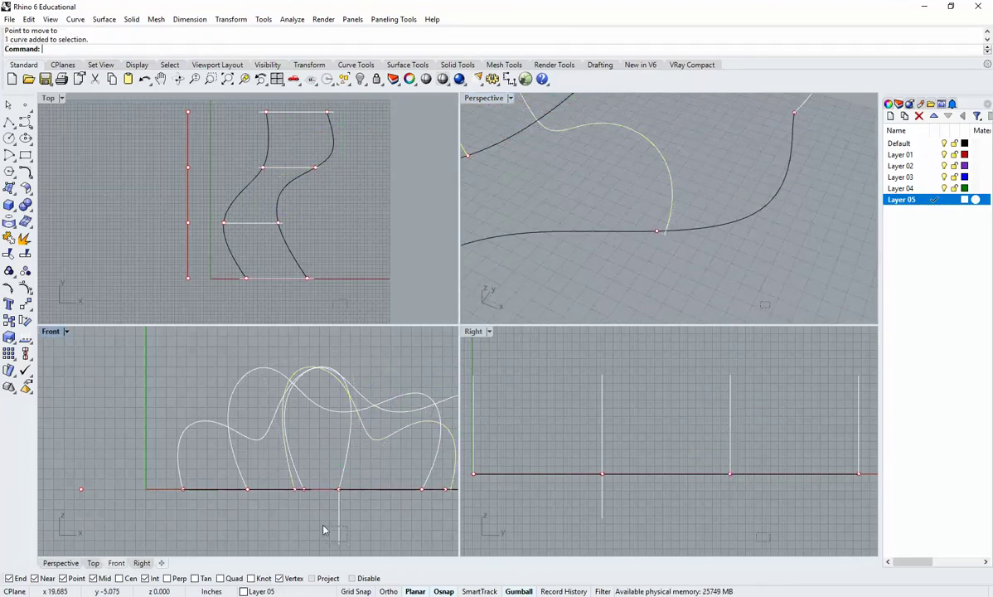
{"action": "key", "text": "Delete"}
{"action": "left_click", "coordinate": [9, 122]}
{"action": "left_click", "coordinate": [659, 235]}
{"action": "left_click", "coordinate": [413, 539]}
{"action": "key", "text": "Return"}
Move the third profile's loose end control point onto the right rail's third section point.
{"action": "scroll", "coordinate": [406, 490], "scroll_direction": "up", "scroll_amount": 3}
{"action": "left_click", "coordinate": [323, 432]}
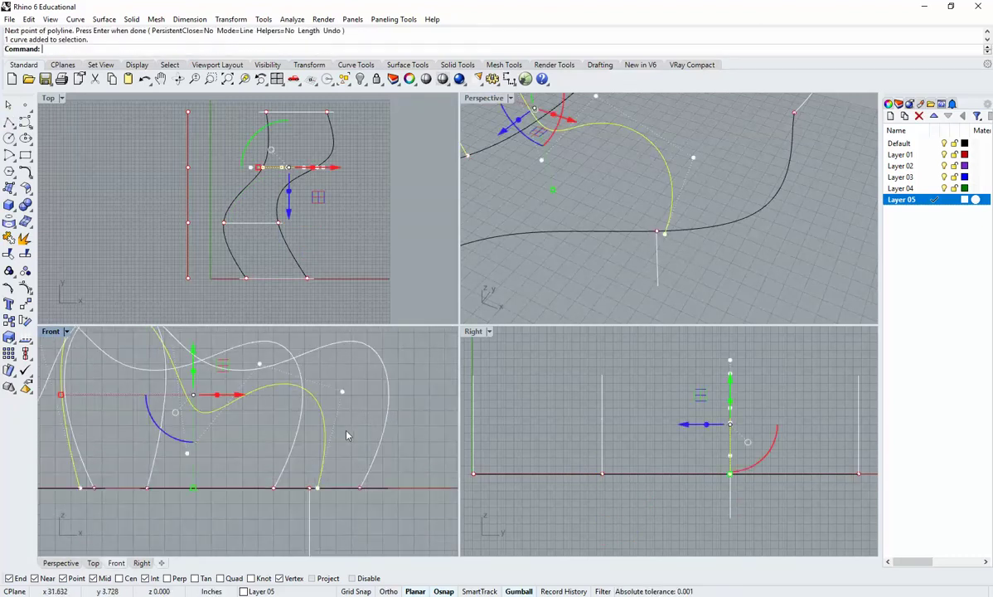
{"action": "scroll", "coordinate": [335, 491], "scroll_direction": "up", "scroll_amount": 3}
{"action": "left_click", "coordinate": [307, 487]}
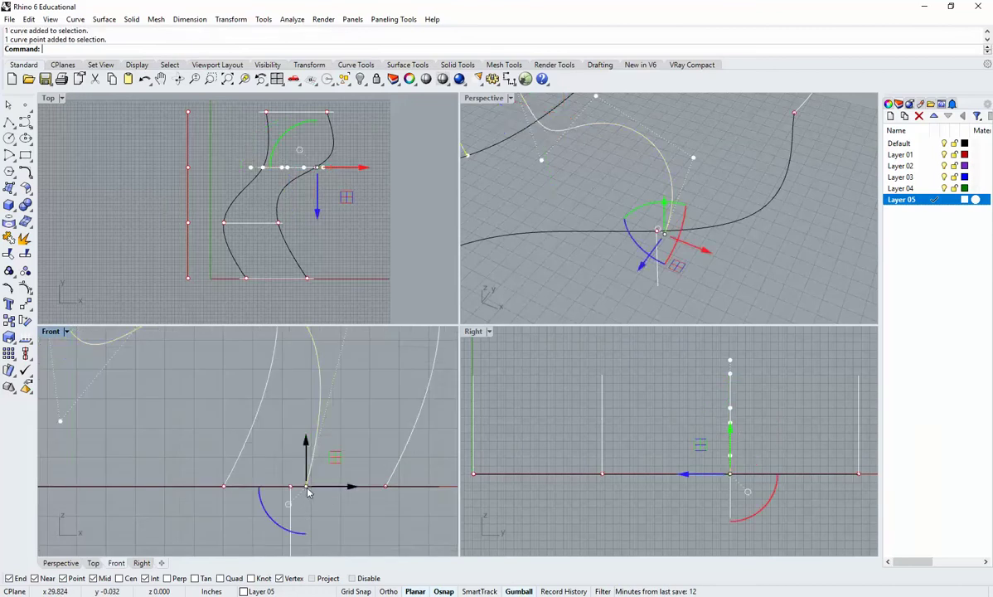
{"action": "type", "text": "m"}
{"action": "key", "text": "Return"}
{"action": "left_click", "coordinate": [308, 491]}
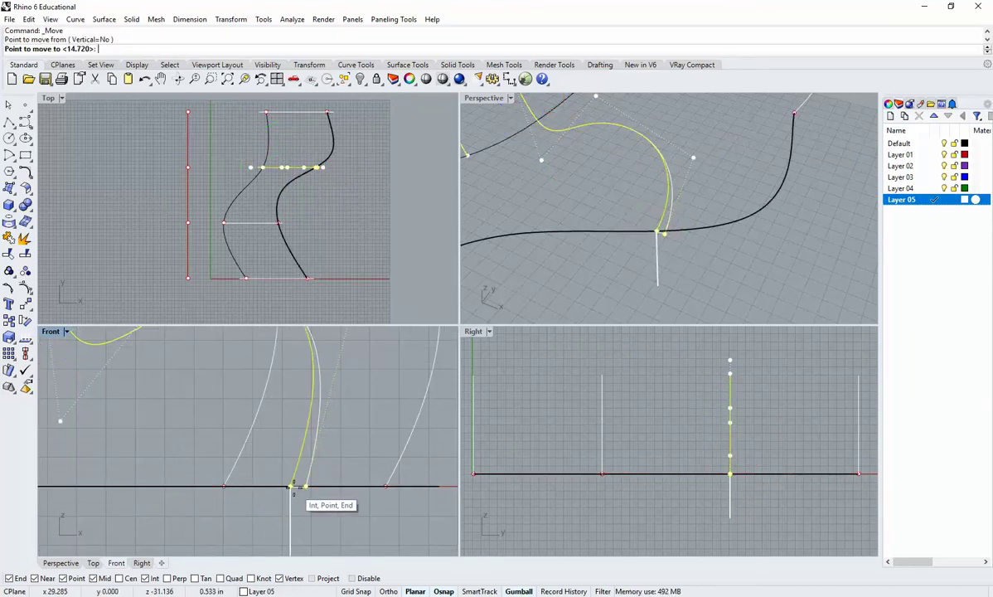
{"action": "left_click", "coordinate": [291, 486]}
{"action": "key", "text": "Escape"}
Maximize the Perspective view and delete the vertical guide line below the right rail's third section point.
{"action": "right_click_drag", "start_coordinate": [602, 256], "coordinate": [481, 138]}
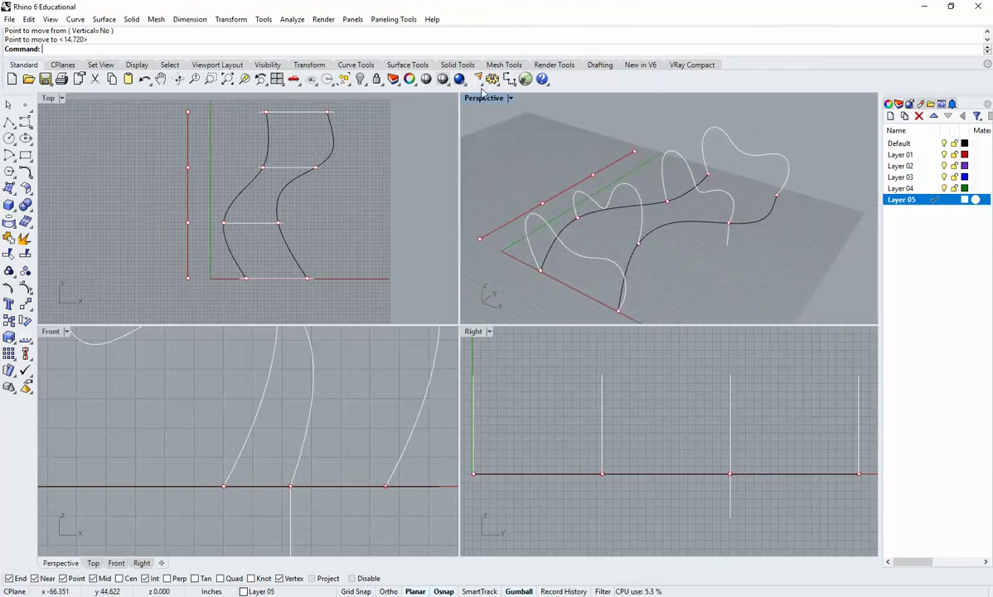
{"action": "double_click", "coordinate": [483, 98]}
{"action": "right_click_drag", "start_coordinate": [476, 111], "coordinate": [479, 284]}
{"action": "scroll", "coordinate": [479, 284], "scroll_direction": "down", "scroll_amount": 2}
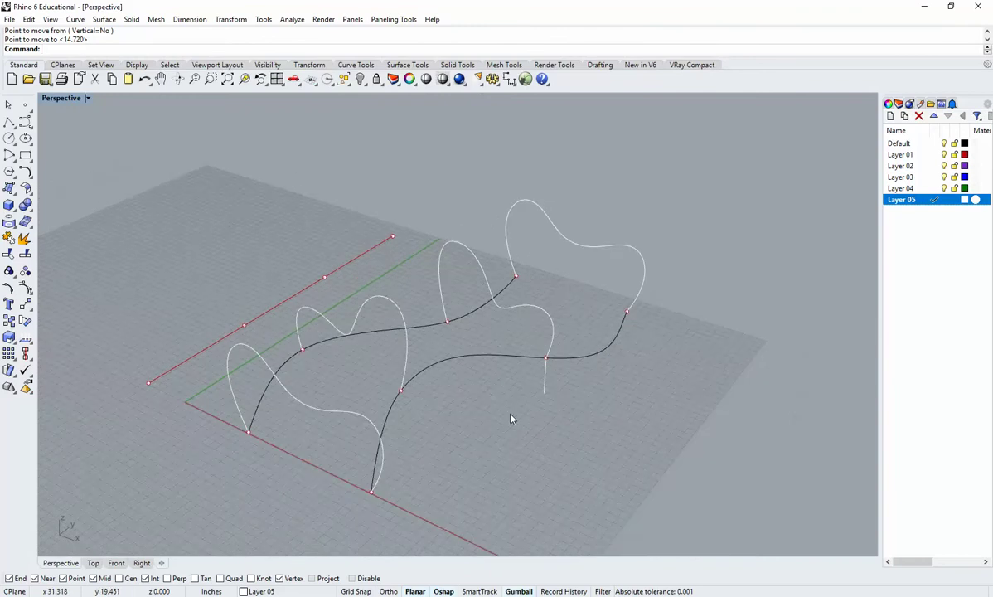
{"action": "left_click", "coordinate": [543, 384]}
{"action": "type", "text": "Delete"}
{"action": "key", "text": "Return"}
{"action": "right_click_drag", "start_coordinate": [451, 364], "coordinate": [444, 395], "text": "shift"}
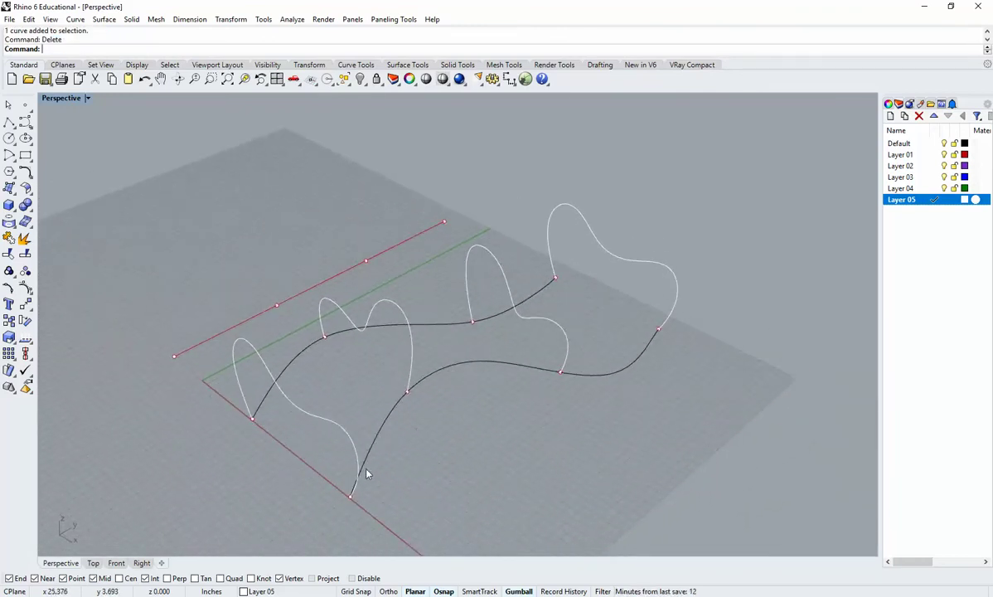
Sweep the four cross-section profiles along the two plan rail curves with Sweep2, leaving the cross sections unchanged.
{"action": "right_click_drag", "start_coordinate": [579, 359], "coordinate": [626, 346], "text": "shift"}
{"action": "right_click_drag", "start_coordinate": [601, 297], "coordinate": [592, 333]}
{"action": "right_click_drag", "start_coordinate": [444, 401], "coordinate": [421, 399]}
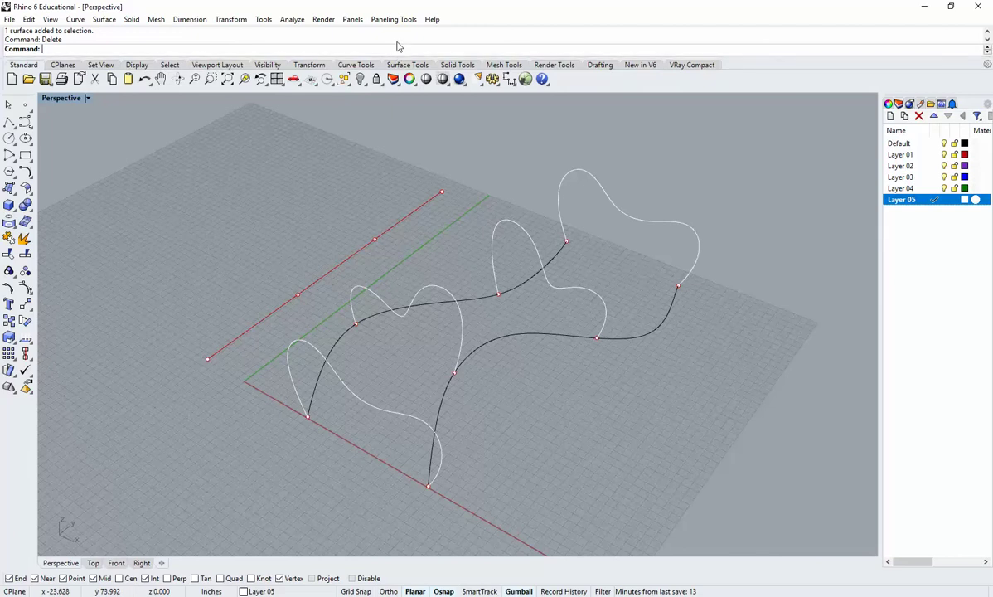
{"action": "key", "text": "Return"}
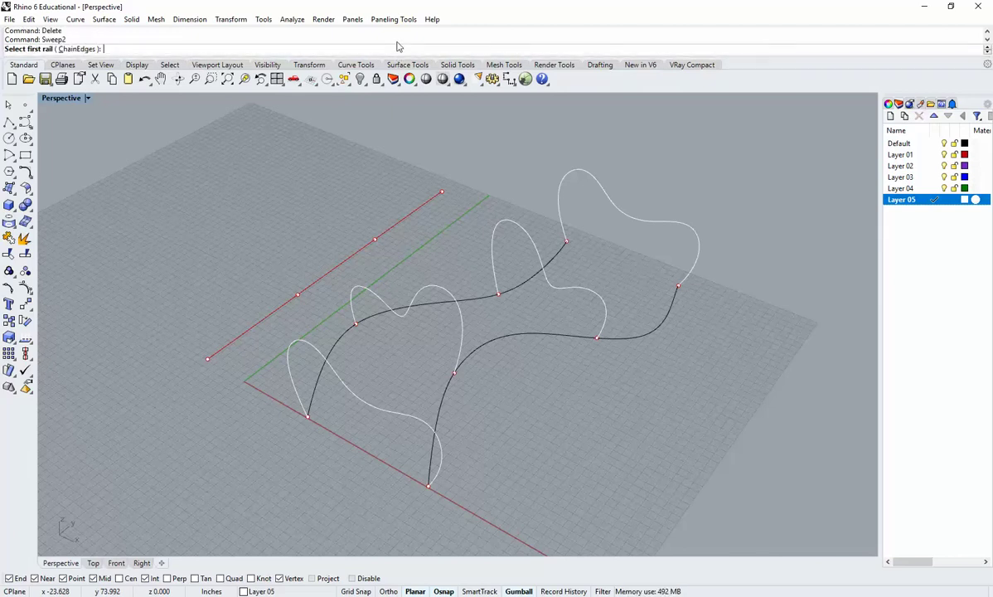
{"action": "left_click", "coordinate": [343, 343]}
{"action": "left_click", "coordinate": [444, 405]}
{"action": "left_click", "coordinate": [369, 389]}
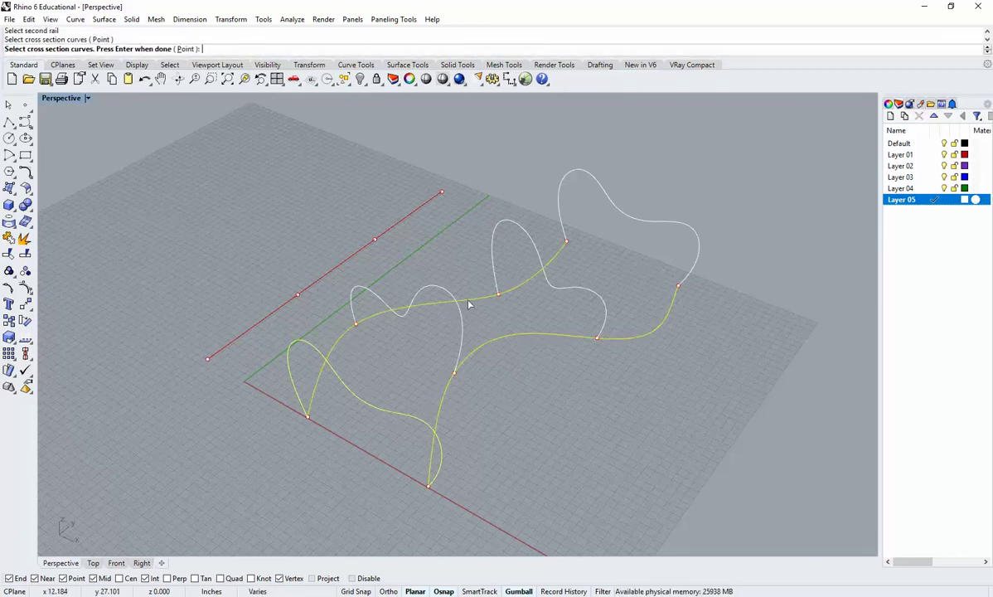
{"action": "left_click", "coordinate": [460, 300]}
{"action": "left_click", "coordinate": [519, 231]}
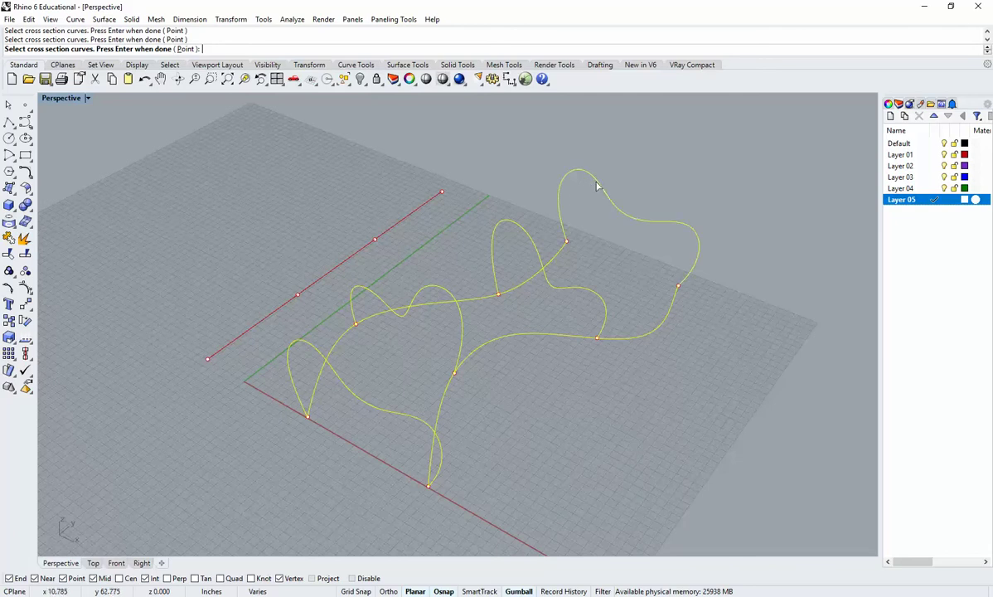
{"action": "key", "text": "Return"}
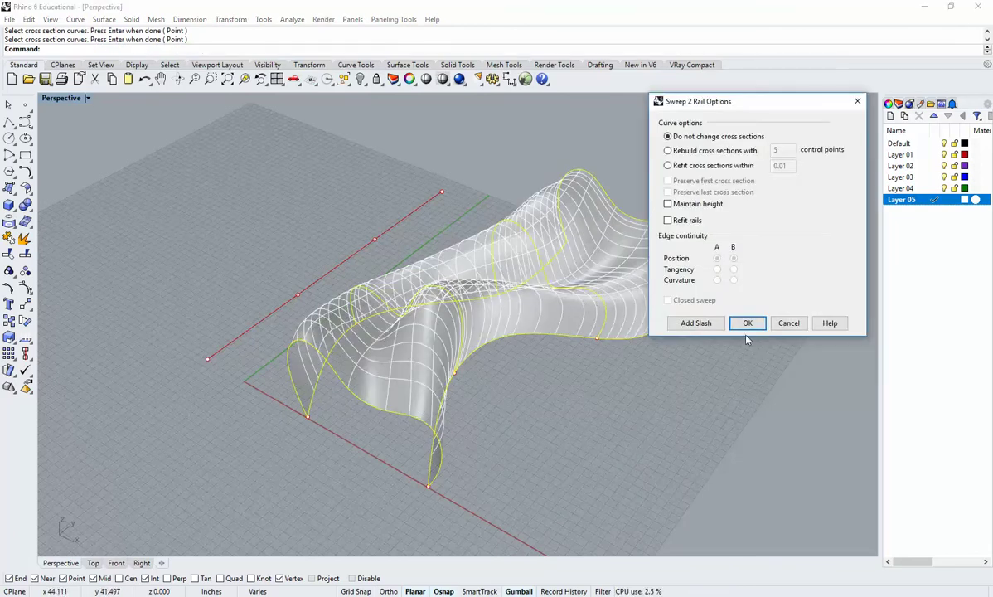
{"action": "left_click", "coordinate": [747, 323]}
Examine the swept bench surface from several sides, including its seat fold, outer sides and end openings.
{"action": "right_click_drag", "start_coordinate": [622, 412], "coordinate": [487, 322]}
{"action": "scroll", "coordinate": [487, 323], "scroll_direction": "up", "scroll_amount": 3}
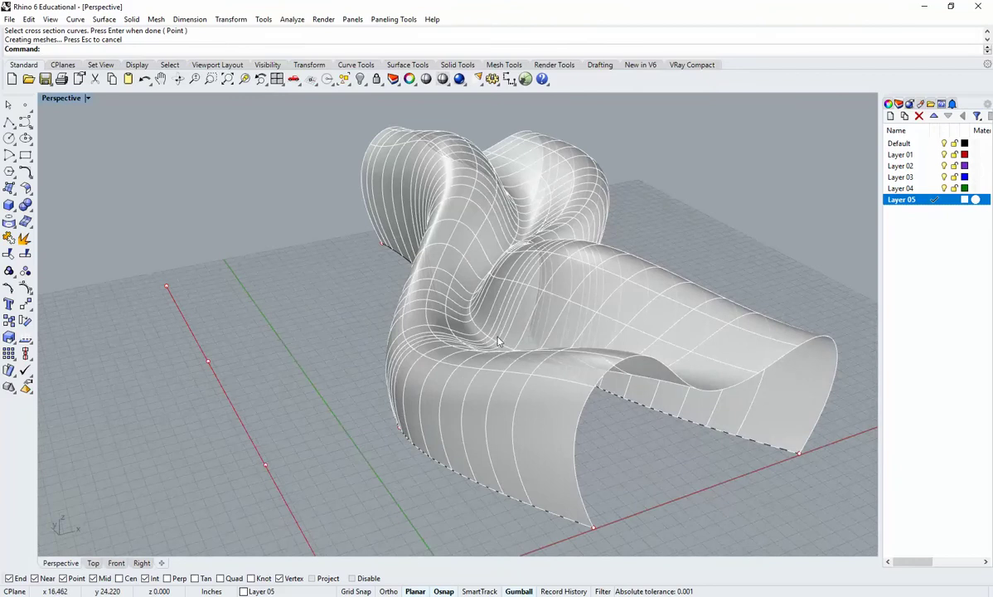
{"action": "scroll", "coordinate": [501, 323], "scroll_direction": "up", "scroll_amount": 6}
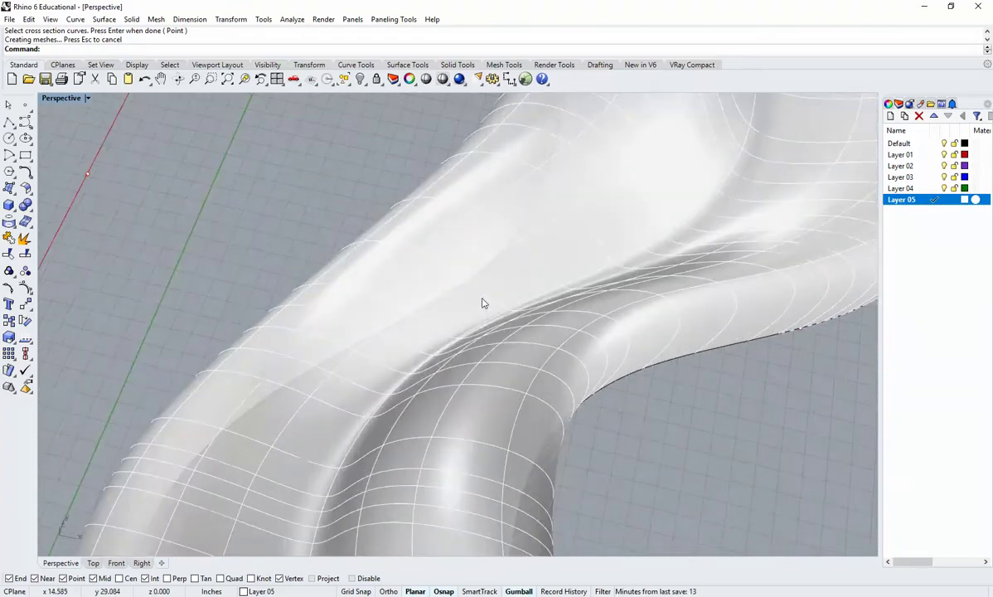
{"action": "right_click_drag", "start_coordinate": [483, 303], "coordinate": [419, 287]}
{"action": "scroll", "coordinate": [448, 307], "scroll_direction": "down", "scroll_amount": 5}
{"action": "scroll", "coordinate": [624, 342], "scroll_direction": "down", "scroll_amount": 3}
{"action": "scroll", "coordinate": [377, 265], "scroll_direction": "up", "scroll_amount": 5}
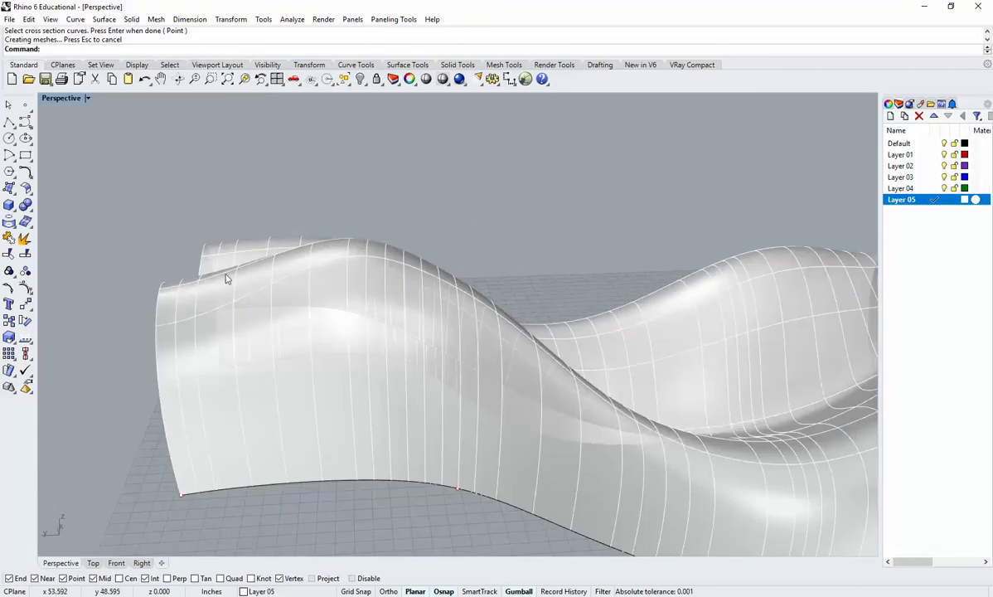
{"action": "right_click_drag", "start_coordinate": [226, 287], "coordinate": [599, 332]}
{"action": "right_click_drag", "start_coordinate": [513, 264], "coordinate": [391, 343]}
{"action": "scroll", "coordinate": [663, 341], "scroll_direction": "down", "scroll_amount": 5}
{"action": "scroll", "coordinate": [392, 344], "scroll_direction": "down", "scroll_amount": 3}
Move all points, curves and the swept surface together along negative X, away from the origin.
{"action": "key", "text": "ctrl+a"}
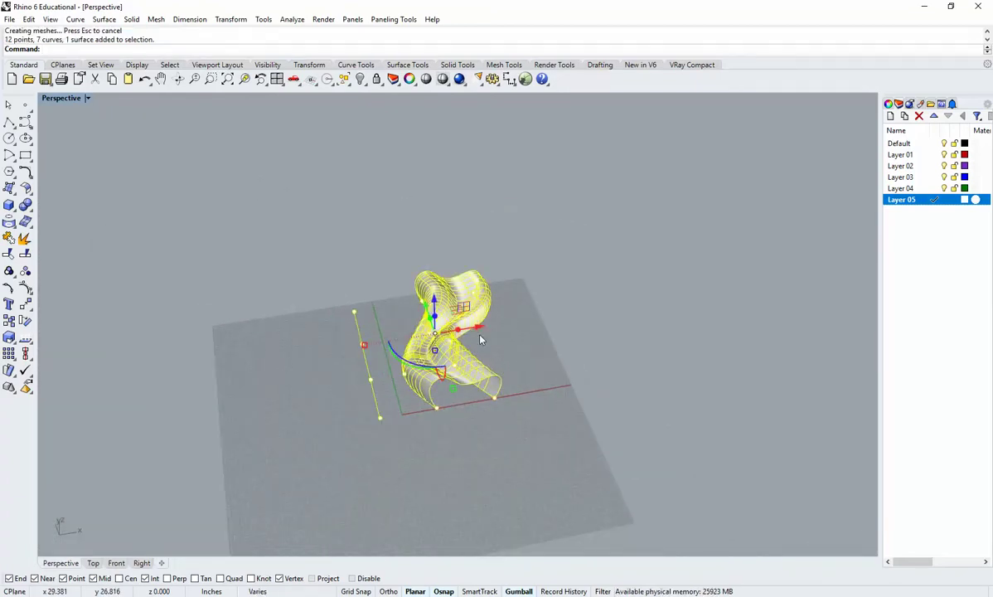
{"action": "left_click_drag", "start_coordinate": [480, 330], "coordinate": [314, 335]}
{"action": "key", "text": "Escape"}
{"action": "right_click_drag", "start_coordinate": [432, 399], "coordinate": [370, 356]}
Copy only the swept surface along positive X, placing the duplicate beside the original near the origin.
{"action": "left_click", "coordinate": [294, 382]}
{"action": "right_click_drag", "start_coordinate": [432, 392], "coordinate": [358, 321]}
{"action": "left_click_drag", "start_coordinate": [351, 292], "coordinate": [524, 356], "text": "alt"}
{"action": "key", "text": "Escape"}
{"action": "right_click_drag", "start_coordinate": [494, 437], "coordinate": [454, 395]}
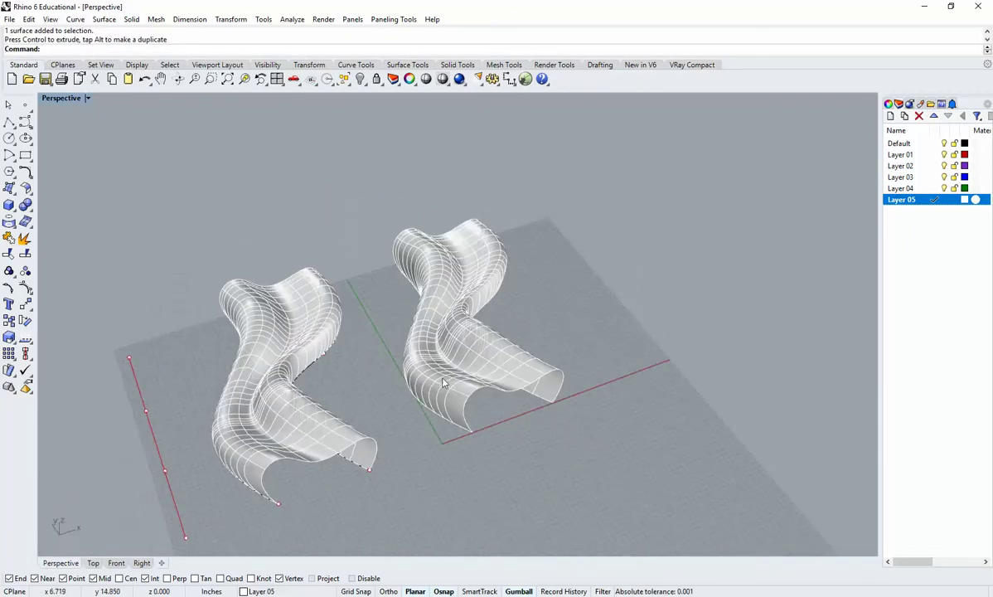
Switch to Chrome to study the lattice of Matthias Pliessnig's Drift bench, and return to Rhino.
{"action": "scroll", "coordinate": [454, 396], "scroll_direction": "up", "scroll_amount": 8}
{"action": "right_click_drag", "start_coordinate": [397, 264], "coordinate": [488, 322]}
{"action": "right_click_drag", "start_coordinate": [590, 361], "coordinate": [443, 320]}
{"action": "left_click", "coordinate": [226, 588]}
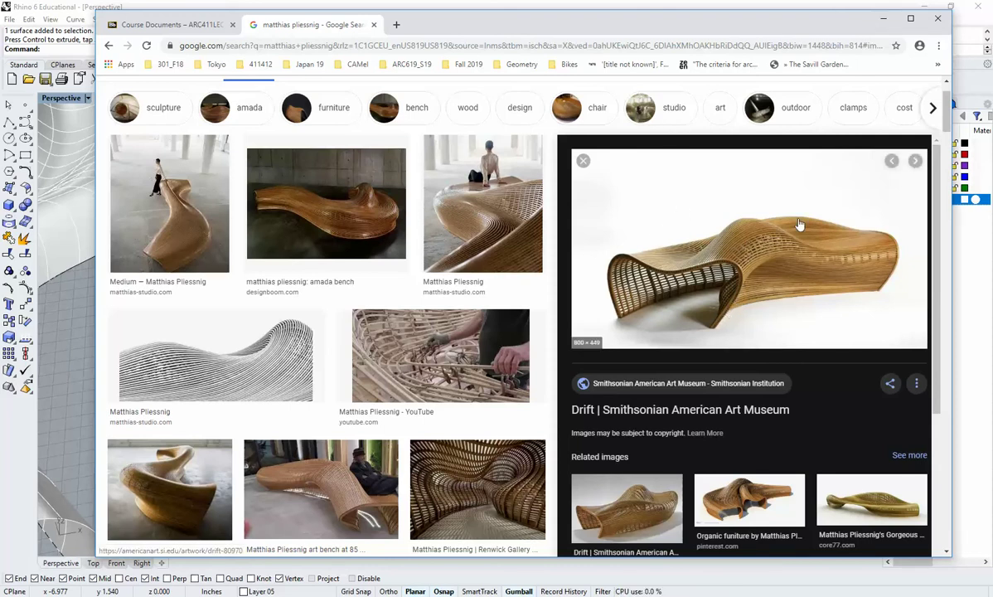
{"action": "left_click", "coordinate": [889, 21]}
Rebuild the copied surface with 40 U and 35 V points at degree 3, deleting the input, and inspect its isocurves.
{"action": "right_click_drag", "start_coordinate": [576, 393], "coordinate": [502, 387]}
{"action": "left_click", "coordinate": [500, 388]}
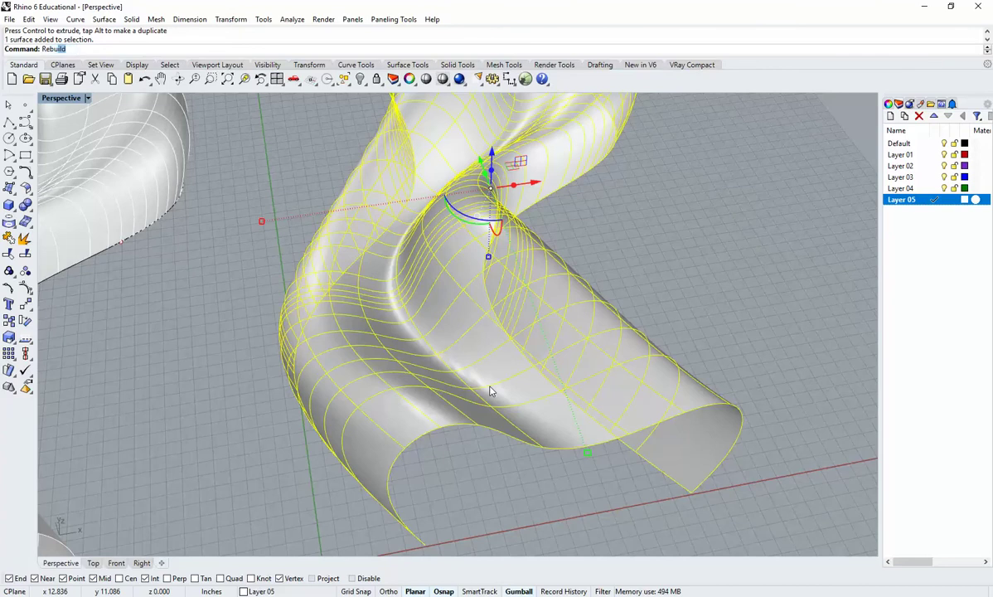
{"action": "key", "text": "Return"}
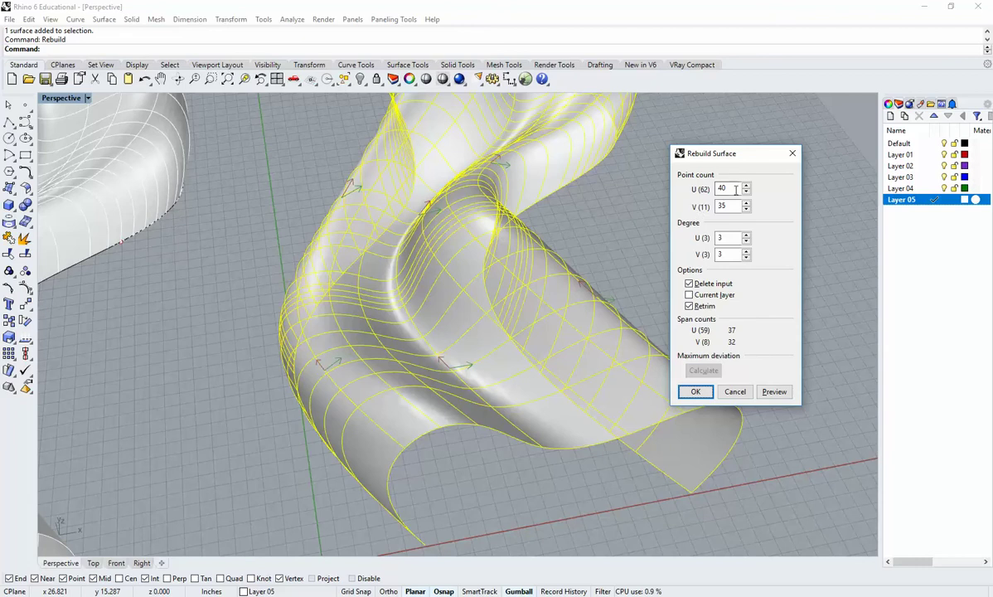
{"action": "left_click", "coordinate": [773, 393]}
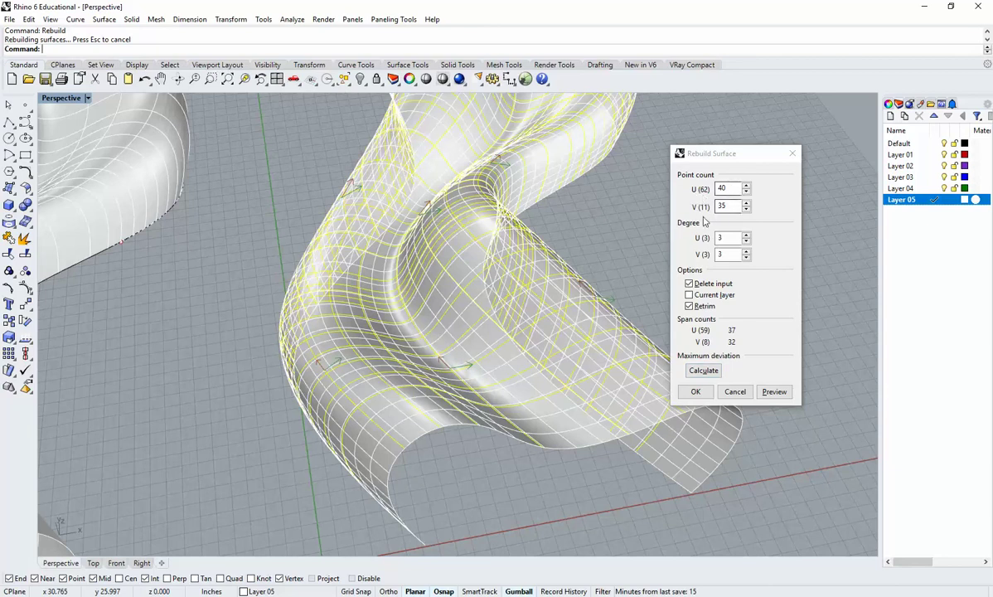
{"action": "left_click", "coordinate": [698, 392]}
{"action": "left_click", "coordinate": [707, 329]}
{"action": "right_click_drag", "start_coordinate": [457, 320], "coordinate": [367, 422]}
{"action": "right_click_drag", "start_coordinate": [670, 326], "coordinate": [672, 398]}
{"action": "scroll", "coordinate": [645, 366], "scroll_direction": "up", "scroll_amount": 2}
{"action": "right_click_drag", "start_coordinate": [645, 365], "coordinate": [487, 331]}
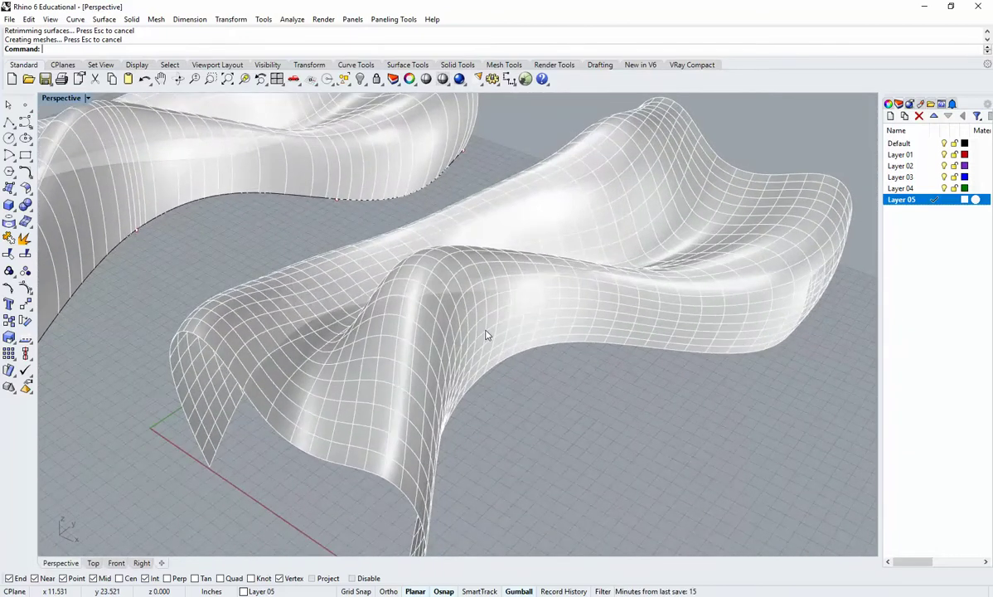
{"action": "right_click_drag", "start_coordinate": [445, 338], "coordinate": [583, 365]}
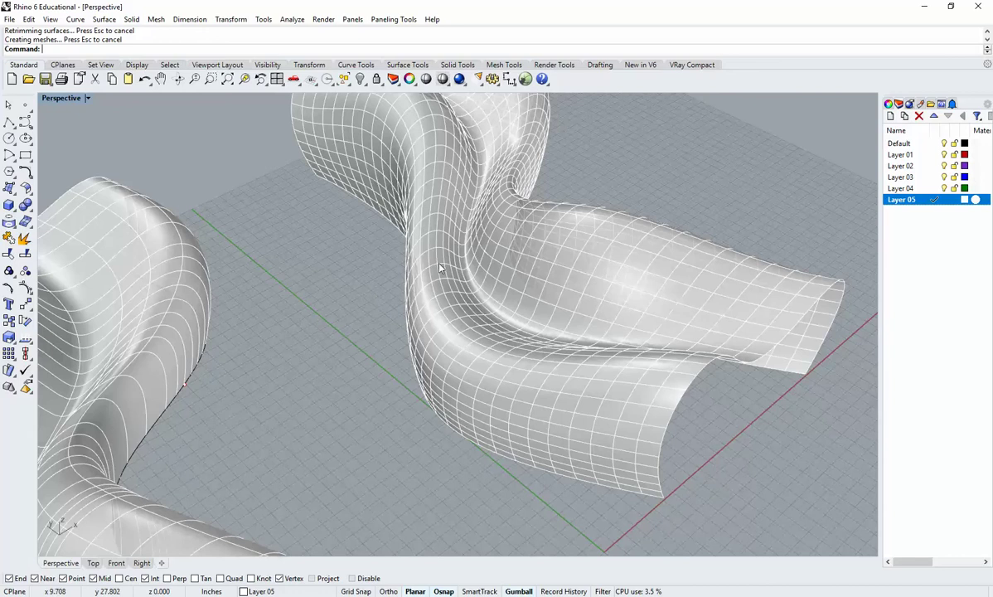
{"action": "right_click_drag", "start_coordinate": [529, 234], "coordinate": [522, 280]}
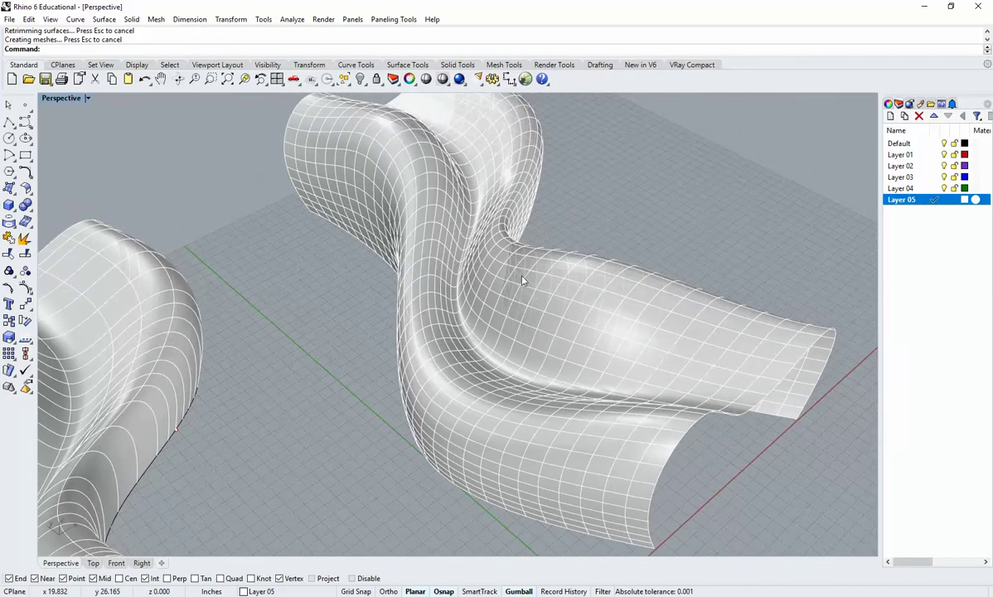
Undo the rebuild and rebuild the copied surface again with a higher U point count and 35 V points.
{"action": "key", "text": "ctrl+z"}
{"action": "key", "text": "Escape"}
{"action": "right_click", "coordinate": [607, 300]}
{"action": "left_click", "coordinate": [609, 300]}
{"action": "key", "text": "Return"}
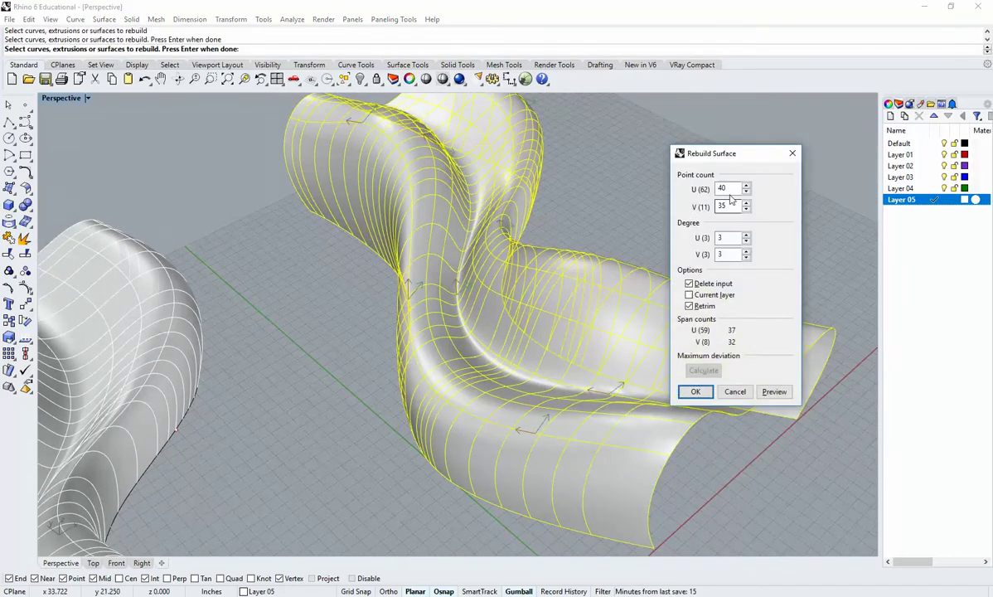
{"action": "left_click_drag", "start_coordinate": [731, 194], "coordinate": [704, 194]}
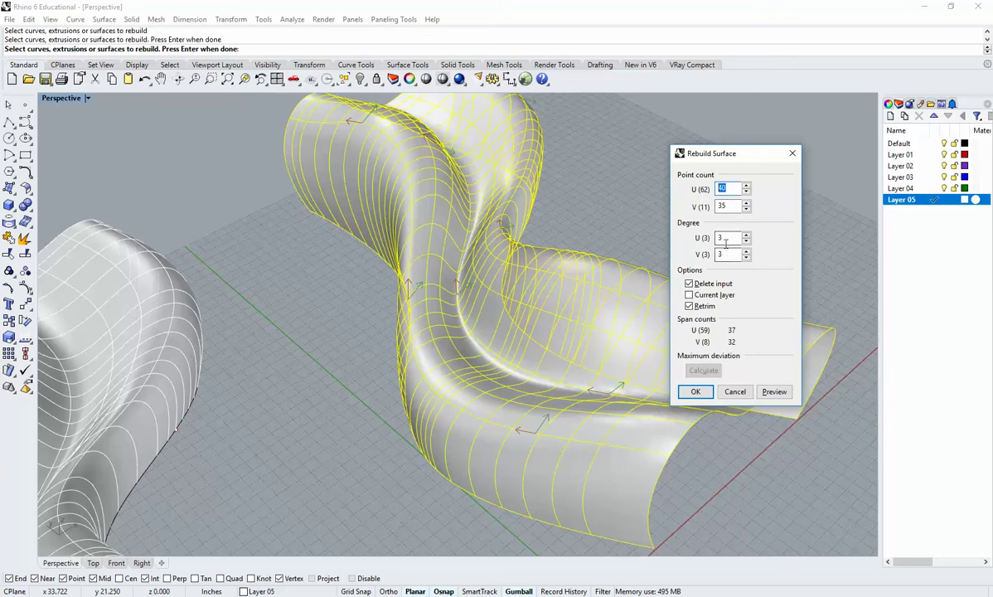
{"action": "left_click", "coordinate": [694, 392]}
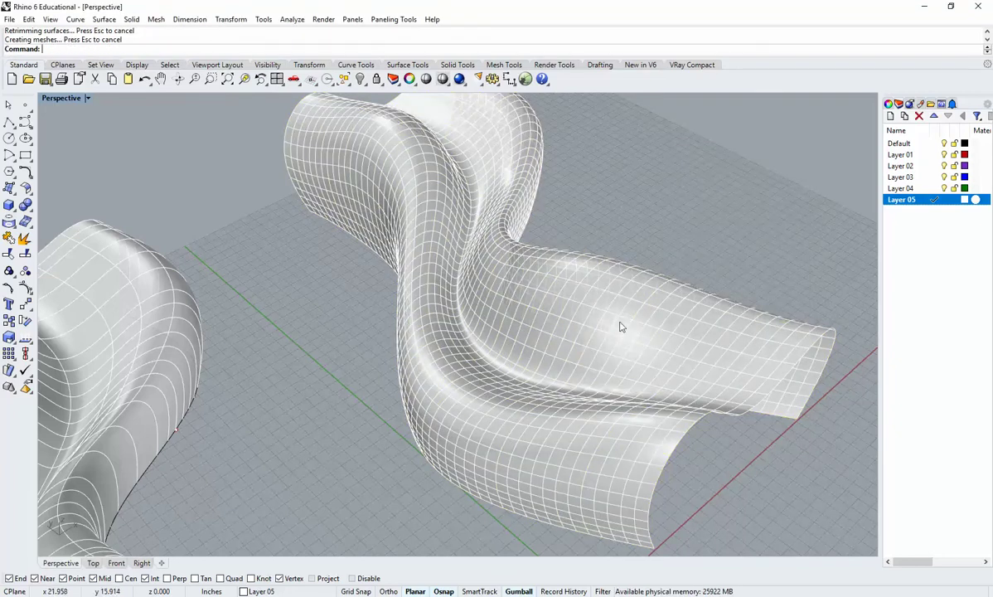
{"action": "right_click_drag", "start_coordinate": [578, 336], "coordinate": [477, 283]}
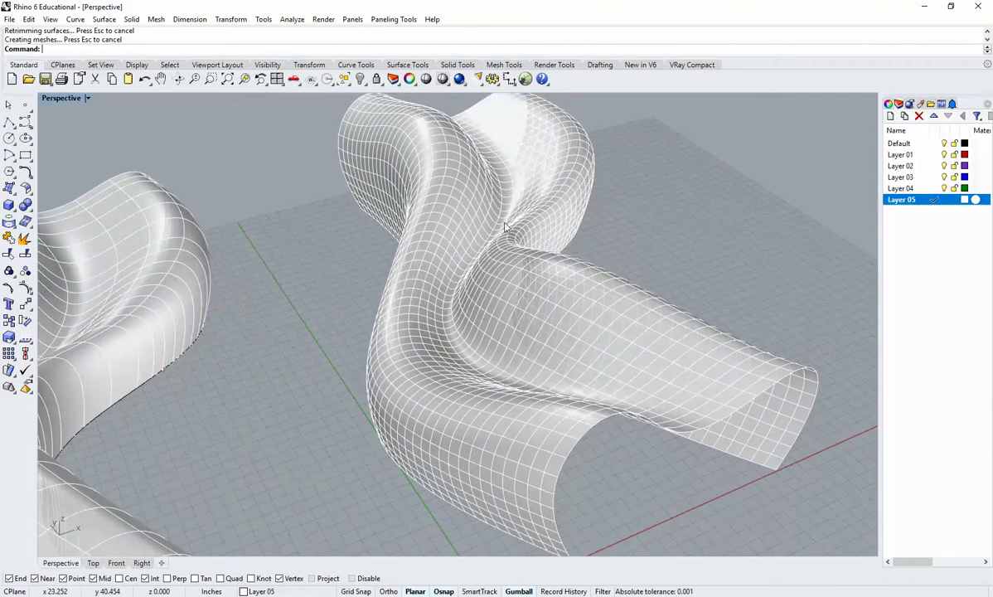
Undo the last rebuild and rebuild the copied surface with 60 V points, previewing it before applying.
{"action": "key", "text": "ctrl+z"}
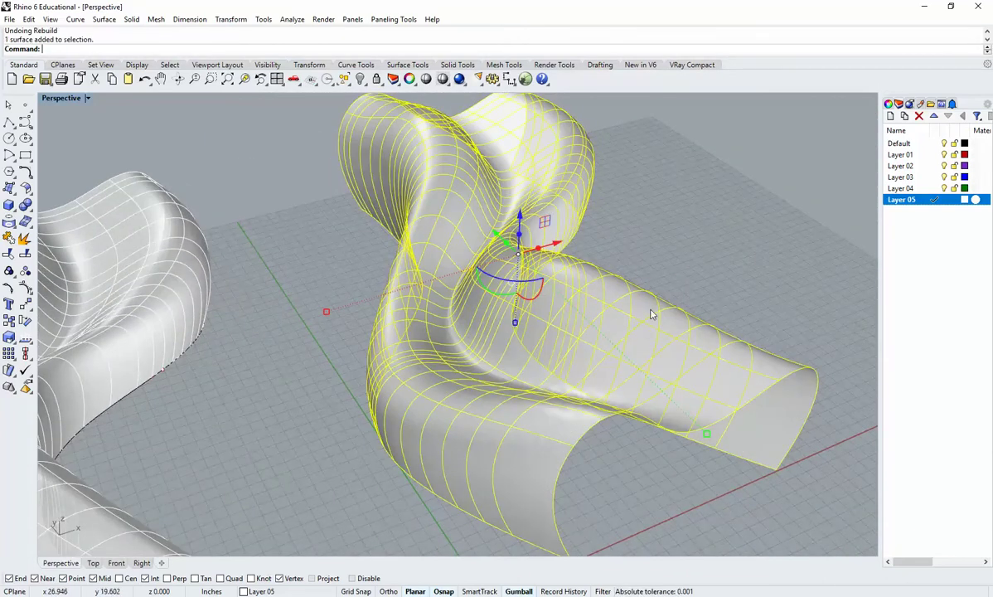
{"action": "type", "text": "Rebuild"}
{"action": "key", "text": "Return"}
{"action": "double_click", "coordinate": [719, 206]}
{"action": "type", "text": "60"}
{"action": "left_click", "coordinate": [773, 391]}
{"action": "left_click", "coordinate": [695, 391]}
{"action": "key", "text": "Escape"}
Examine the density and flow of the rebuilt surface's isocurves next to the original sweep.
{"action": "right_click_drag", "start_coordinate": [609, 332], "coordinate": [352, 324]}
{"action": "scroll", "coordinate": [523, 344], "scroll_direction": "down", "scroll_amount": 6}
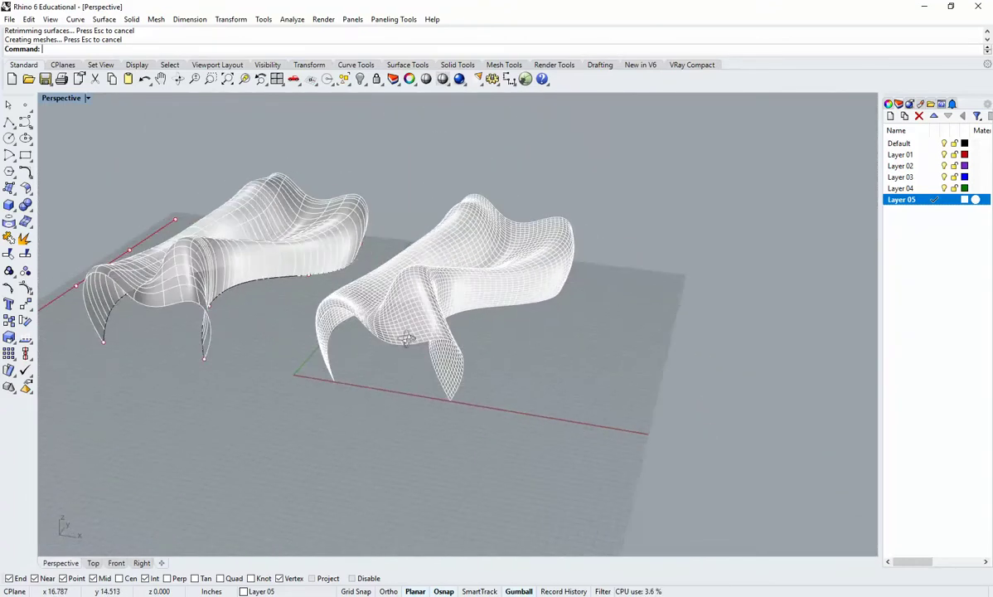
{"action": "right_click_drag", "start_coordinate": [420, 342], "coordinate": [465, 384]}
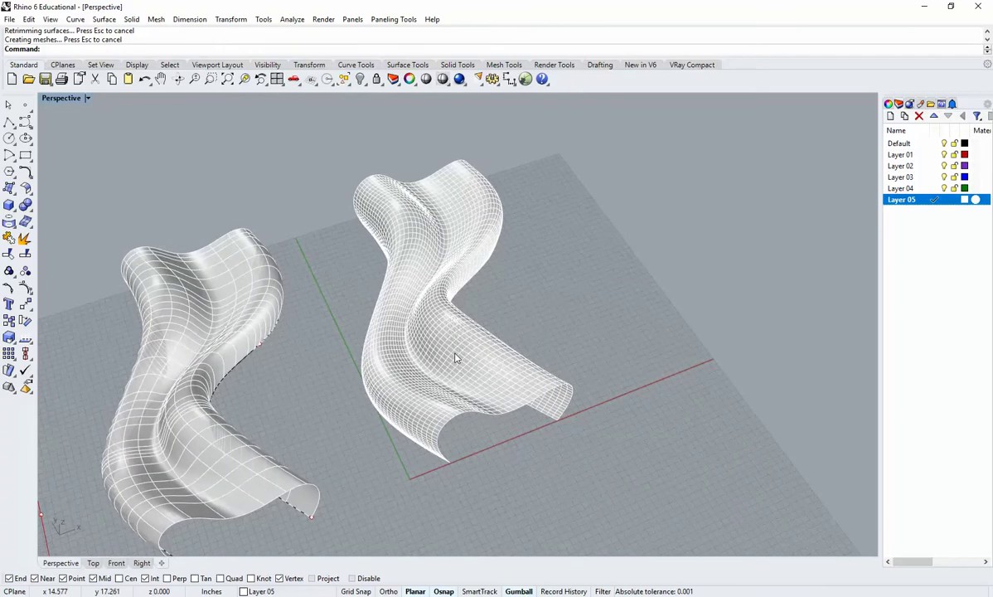
{"action": "scroll", "coordinate": [489, 385], "scroll_direction": "up", "scroll_amount": 5}
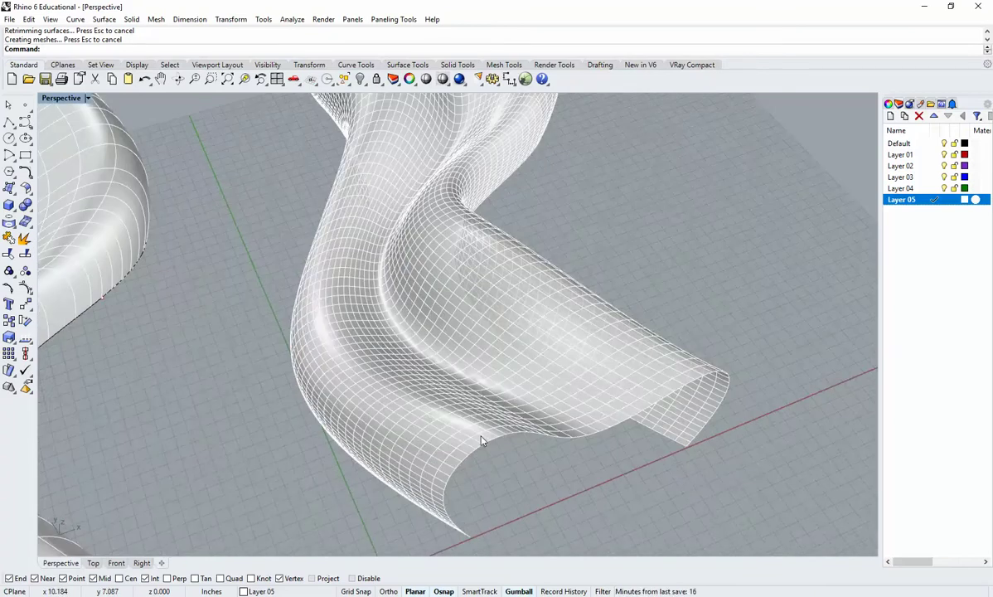
{"action": "scroll", "coordinate": [455, 351], "scroll_direction": "down", "scroll_amount": 5}
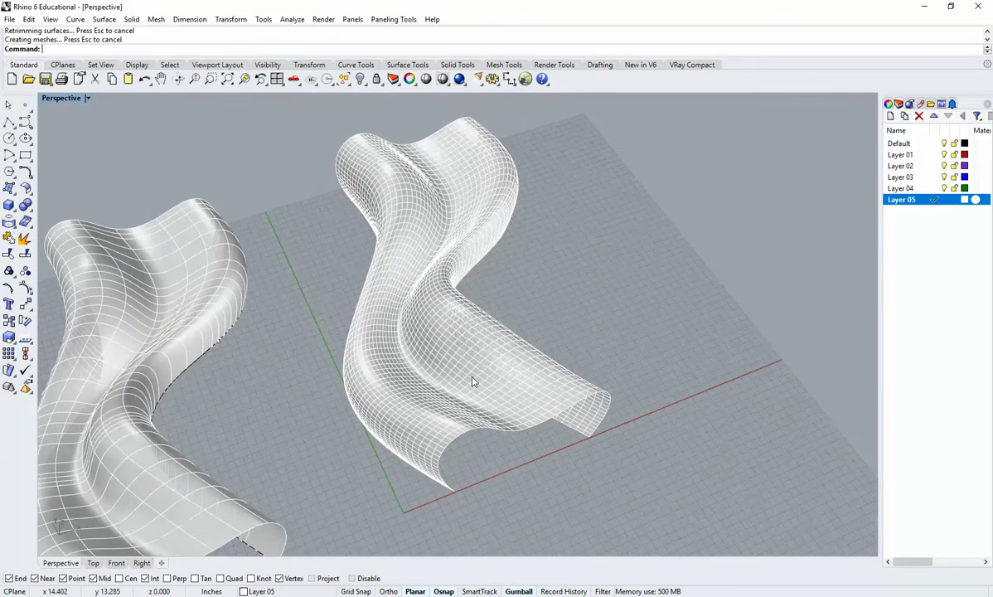
{"action": "right_click_drag", "start_coordinate": [560, 373], "coordinate": [530, 440]}
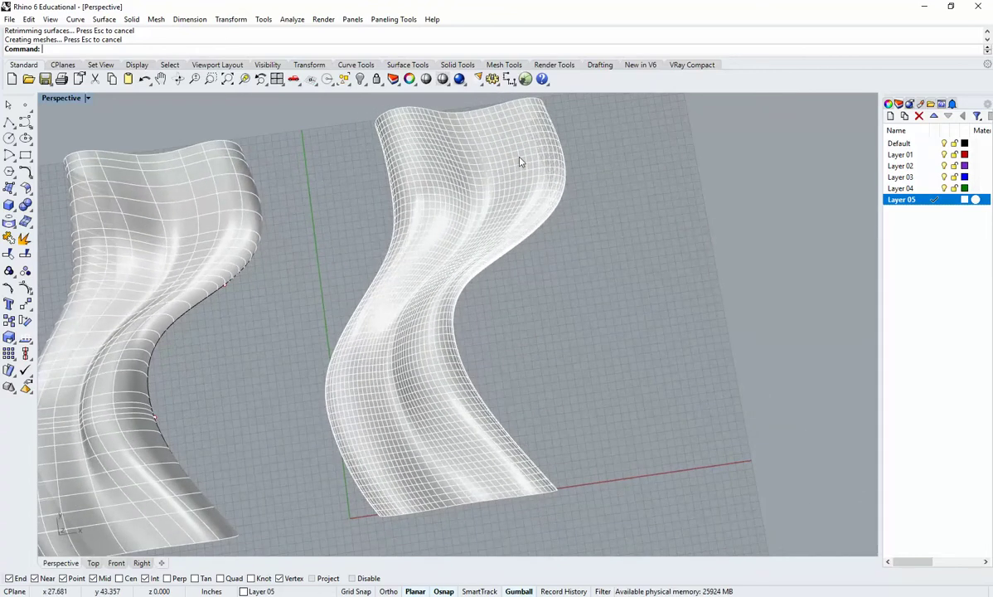
{"action": "scroll", "coordinate": [507, 309], "scroll_direction": "down", "scroll_amount": 6}
{"action": "right_click_drag", "start_coordinate": [516, 315], "coordinate": [408, 322]}
Copy the rebuilt surface along positive X beside the existing ones and make Layer 01 the current layer.
{"action": "left_click", "coordinate": [408, 322]}
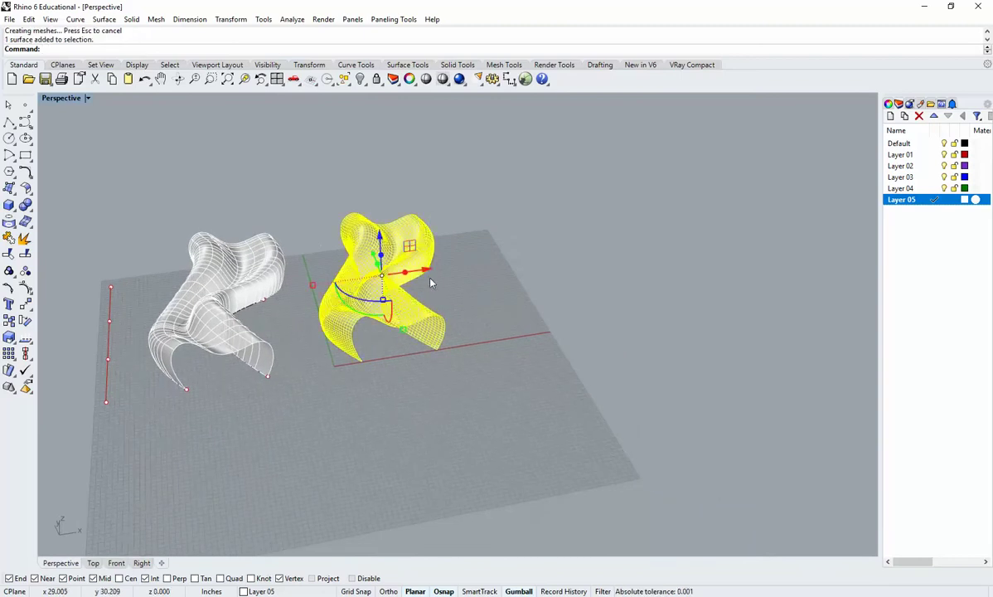
{"action": "left_click_drag", "start_coordinate": [420, 271], "coordinate": [583, 275], "text": "alt"}
{"action": "left_click", "coordinate": [614, 281]}
{"action": "right_click_drag", "start_coordinate": [614, 281], "coordinate": [600, 306]}
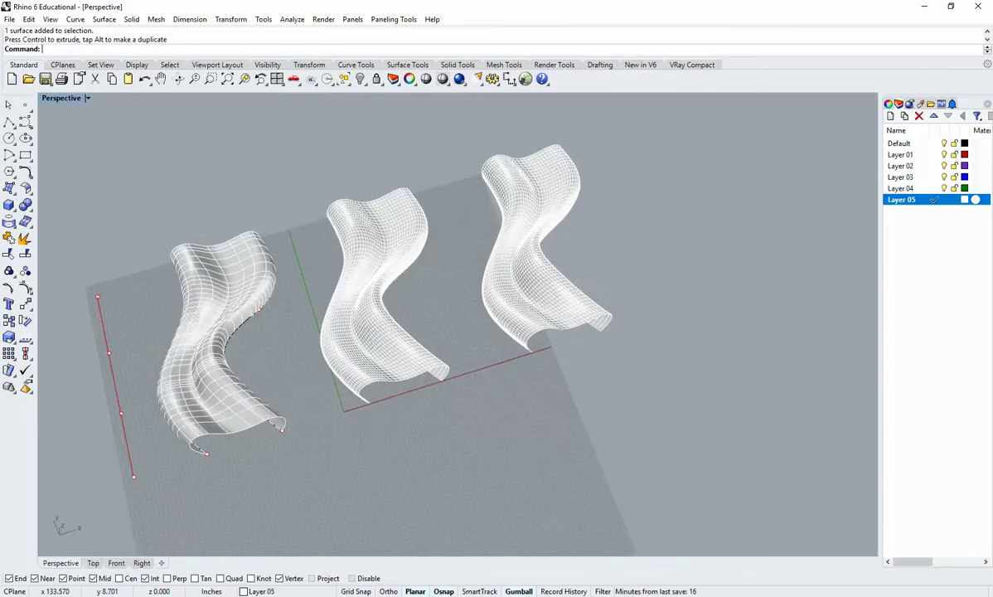
{"action": "left_click", "coordinate": [934, 155]}
Try contouring the newest surface copy along its length in the Y direction at a spacing of 10, and undo it.
{"action": "scroll", "coordinate": [553, 280], "scroll_direction": "up", "scroll_amount": 5}
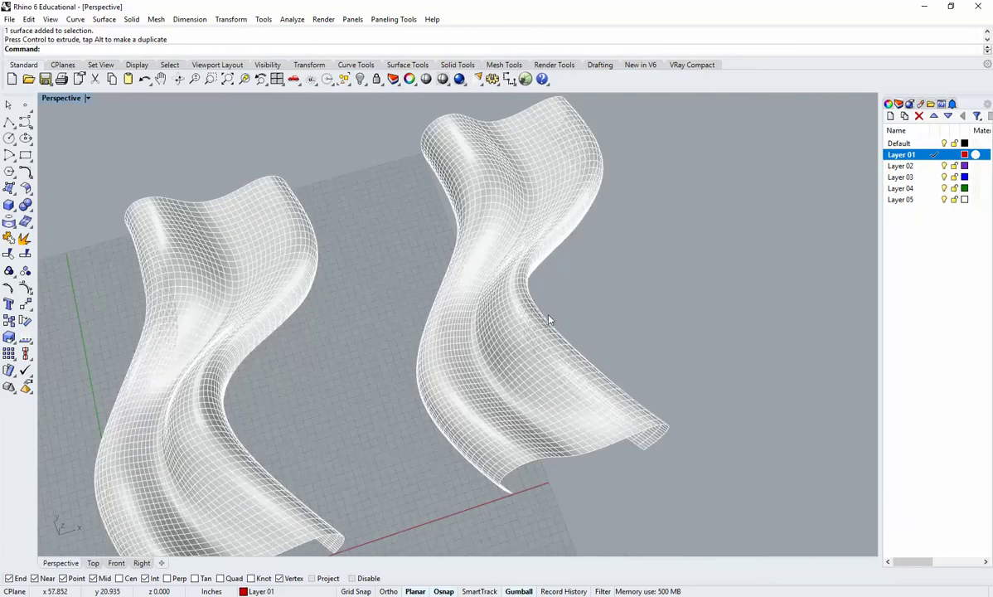
{"action": "key", "text": "Return"}
{"action": "left_click", "coordinate": [473, 319]}
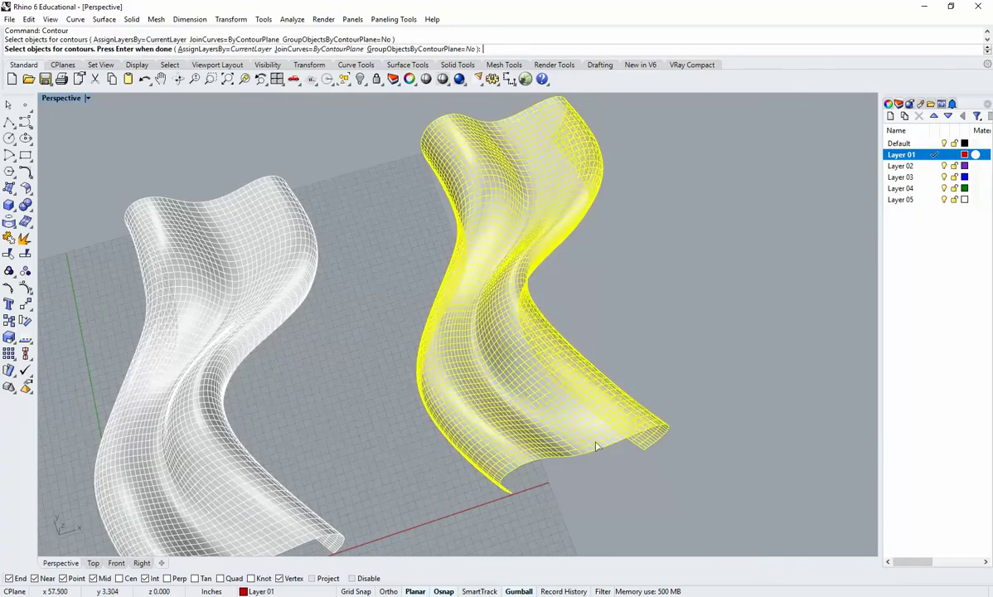
{"action": "key", "text": "Return"}
{"action": "left_click", "coordinate": [644, 453]}
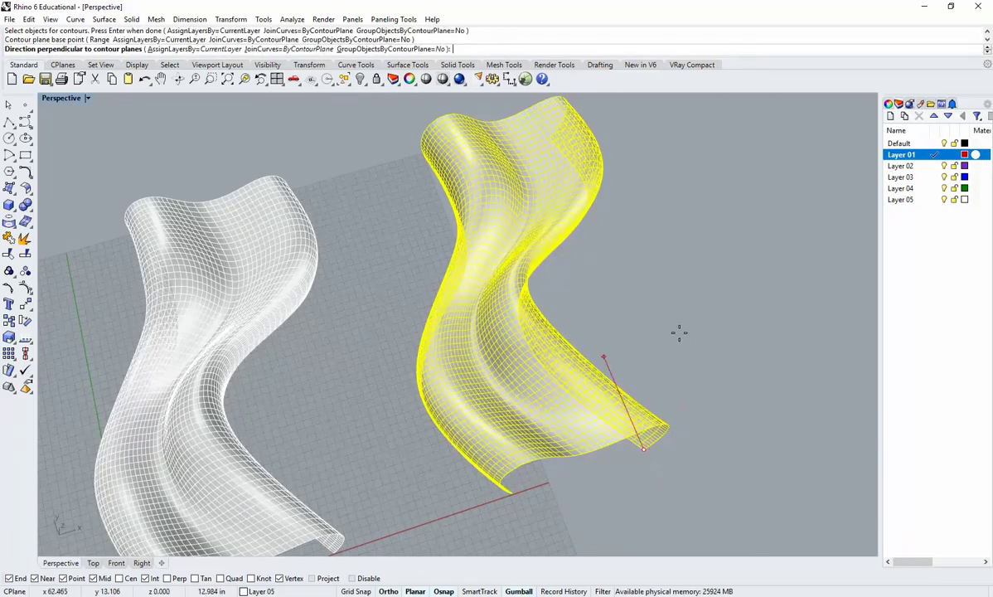
{"action": "scroll", "coordinate": [645, 304], "scroll_direction": "down", "scroll_amount": 2}
{"action": "left_click", "coordinate": [536, 163]}
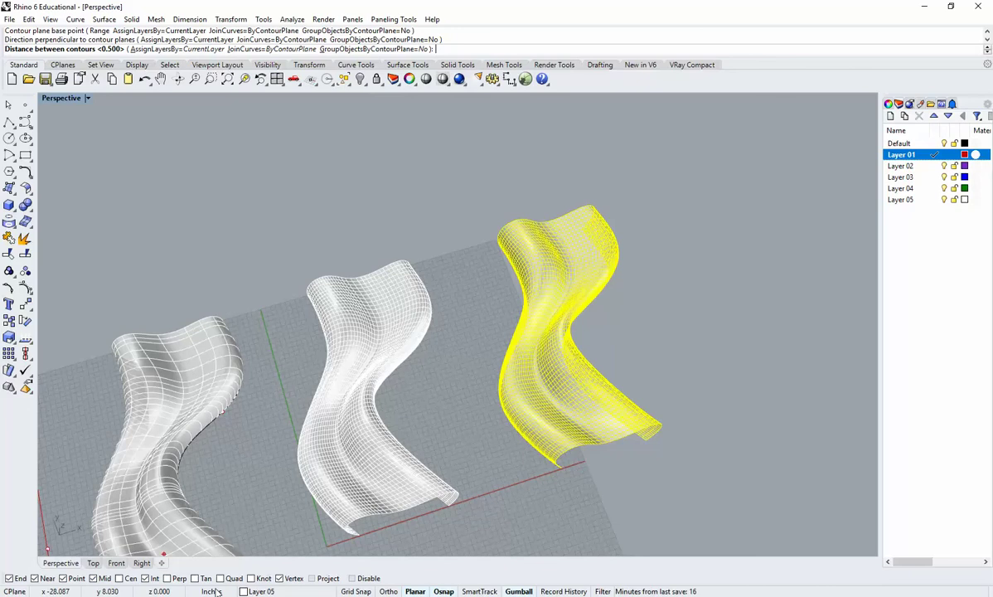
{"action": "type", "text": "10"}
{"action": "key", "text": "Return"}
{"action": "key", "text": "ctrl+z"}
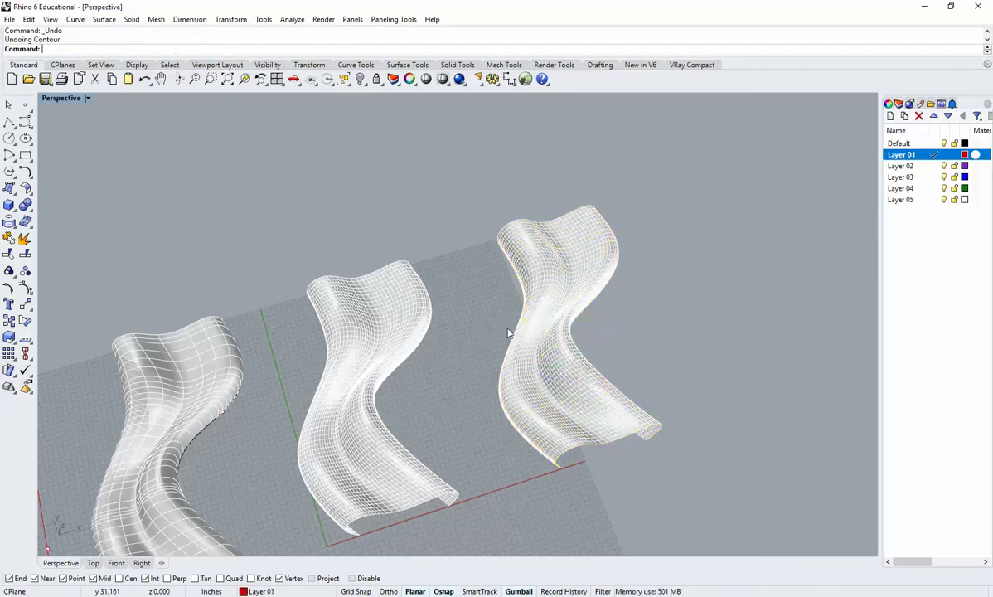
Contour the newest surface copy along its length in the Y direction at a spacing of 1.
{"action": "key", "text": "Return"}
{"action": "left_click", "coordinate": [603, 433]}
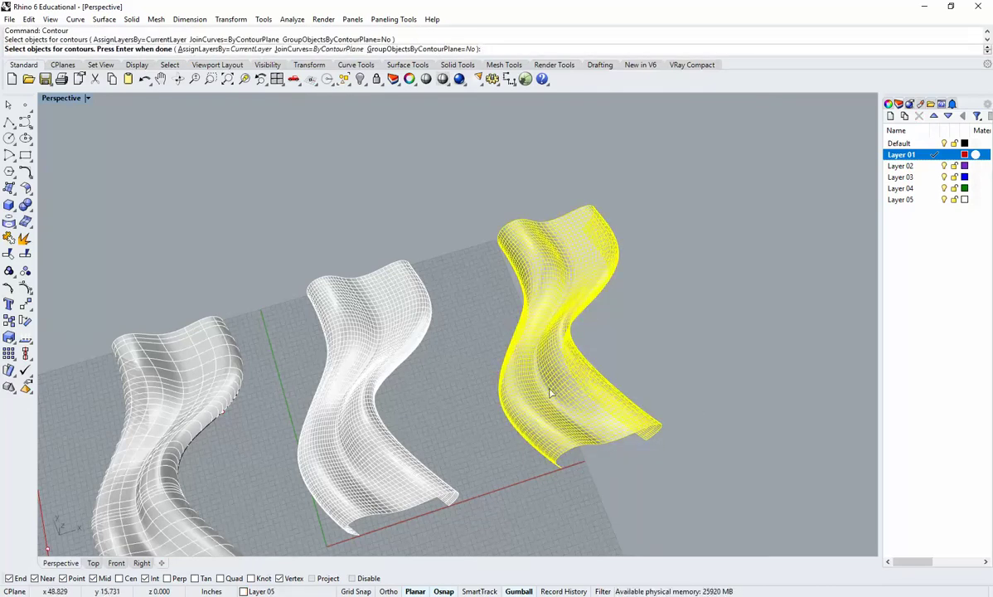
{"action": "key", "text": "Return"}
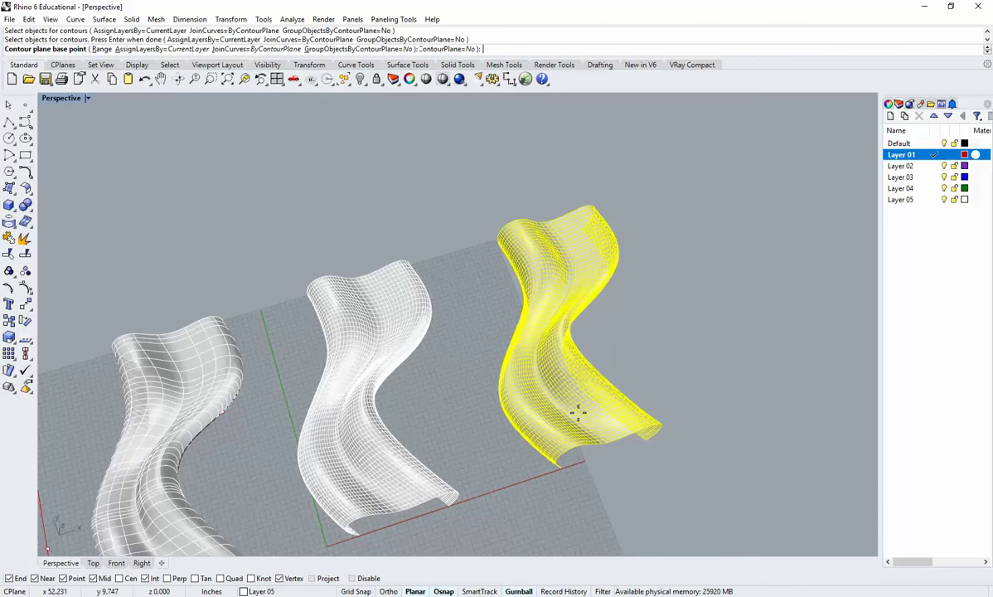
{"action": "left_click", "coordinate": [647, 440]}
{"action": "left_click", "coordinate": [544, 169]}
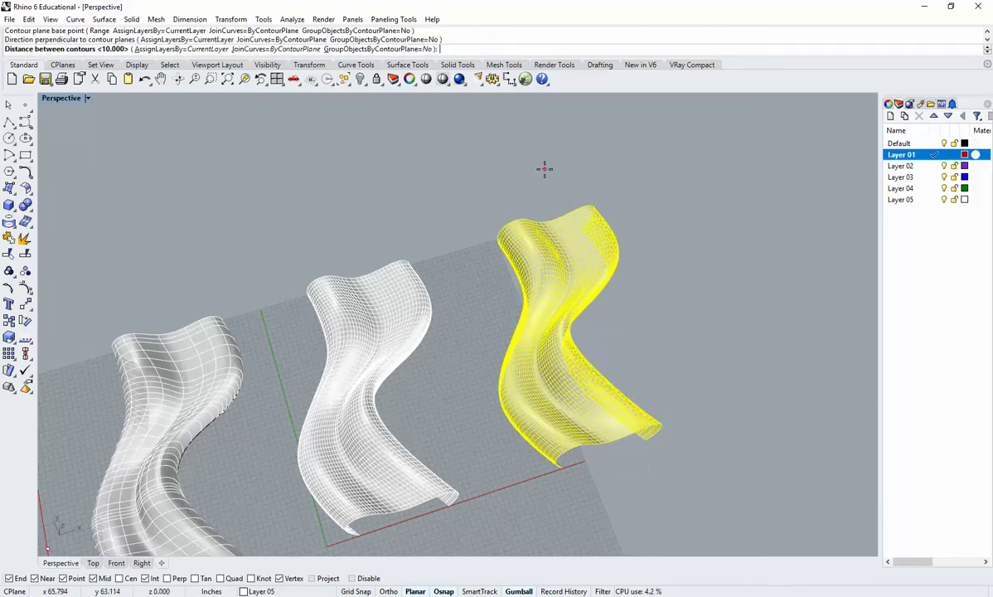
{"action": "type", "text": "1"}
{"action": "key", "text": "Return"}
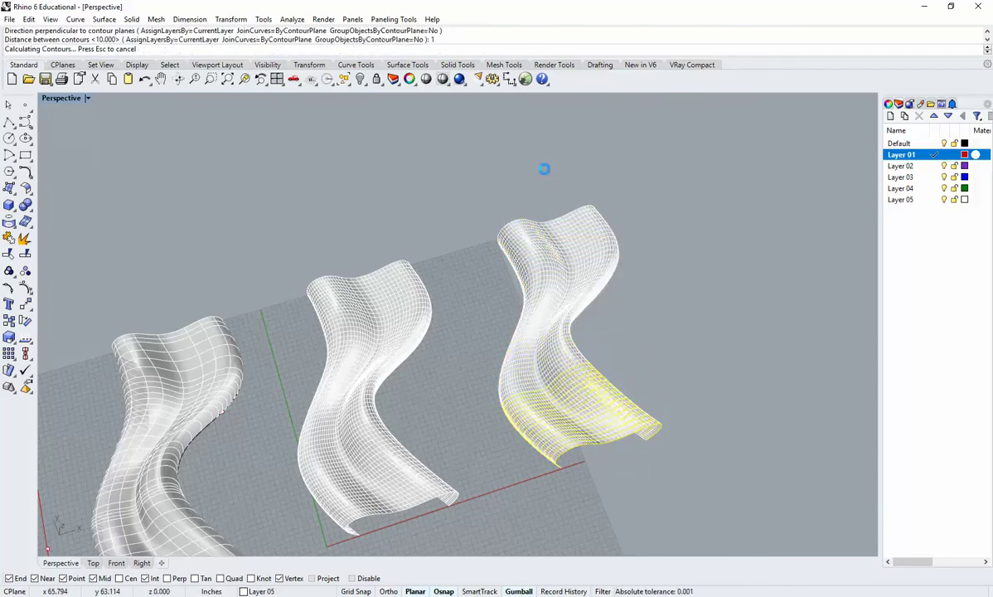
Move the new contour curves along positive X, clear of the surface they were cut from.
{"action": "scroll", "coordinate": [658, 374], "scroll_direction": "down", "scroll_amount": 4}
{"action": "right_click_drag", "start_coordinate": [643, 371], "coordinate": [582, 387], "text": "shift"}
{"action": "scroll", "coordinate": [555, 352], "scroll_direction": "up", "scroll_amount": 8}
{"action": "scroll", "coordinate": [531, 331], "scroll_direction": "down", "scroll_amount": 5}
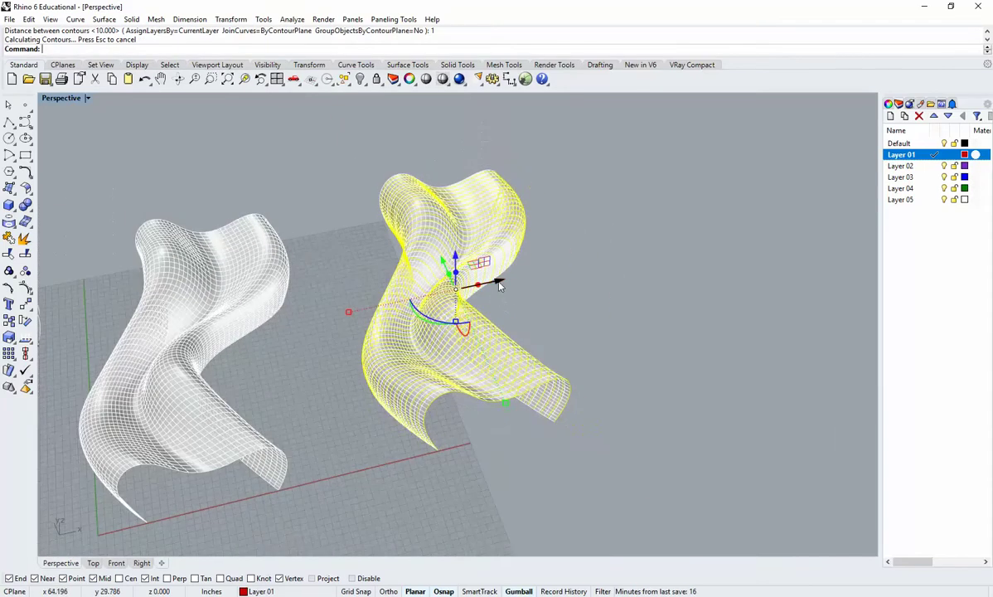
{"action": "left_click_drag", "start_coordinate": [497, 280], "coordinate": [757, 288]}
{"action": "left_click", "coordinate": [765, 445]}
{"action": "right_click_drag", "start_coordinate": [736, 348], "coordinate": [669, 397], "text": "shift"}
{"action": "right_click_drag", "start_coordinate": [638, 290], "coordinate": [540, 368]}
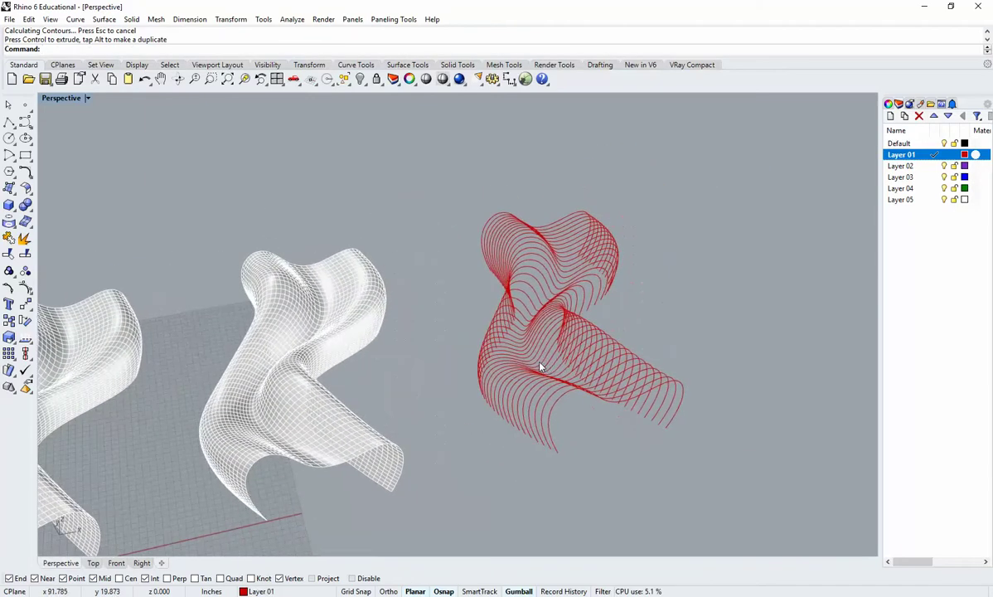
Make Layer 05 current and divide all the contour curves into 50 segments with points.
{"action": "left_click", "coordinate": [925, 202]}
{"action": "left_click_drag", "start_coordinate": [617, 458], "coordinate": [500, 162]}
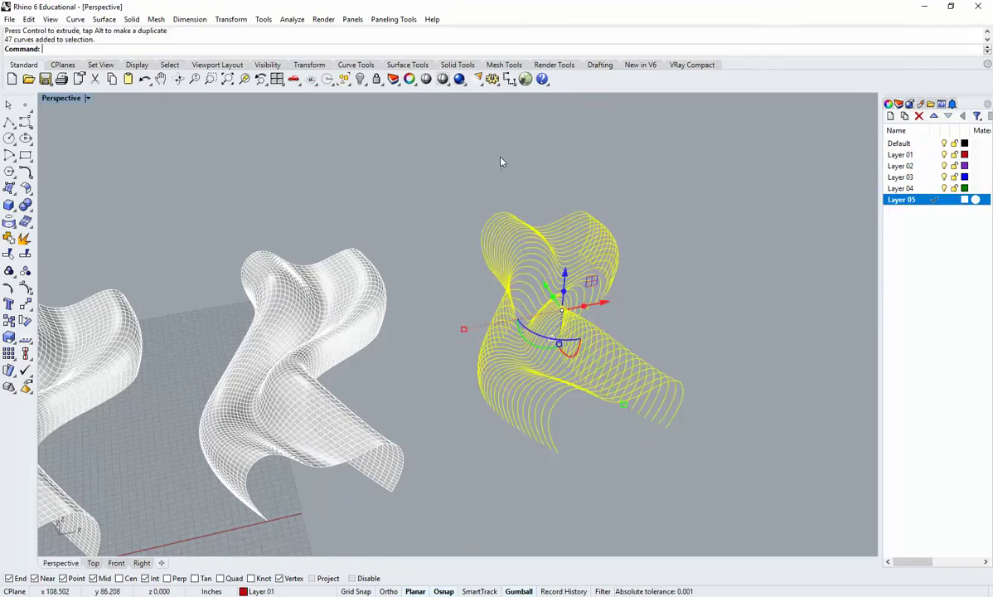
{"action": "key", "text": "Return"}
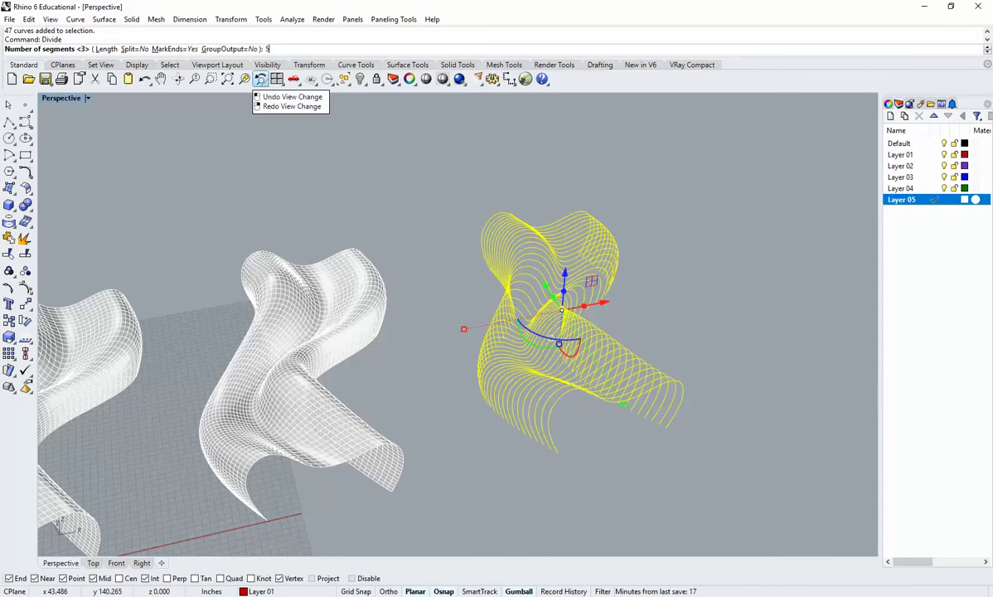
{"action": "key", "text": "Return"}
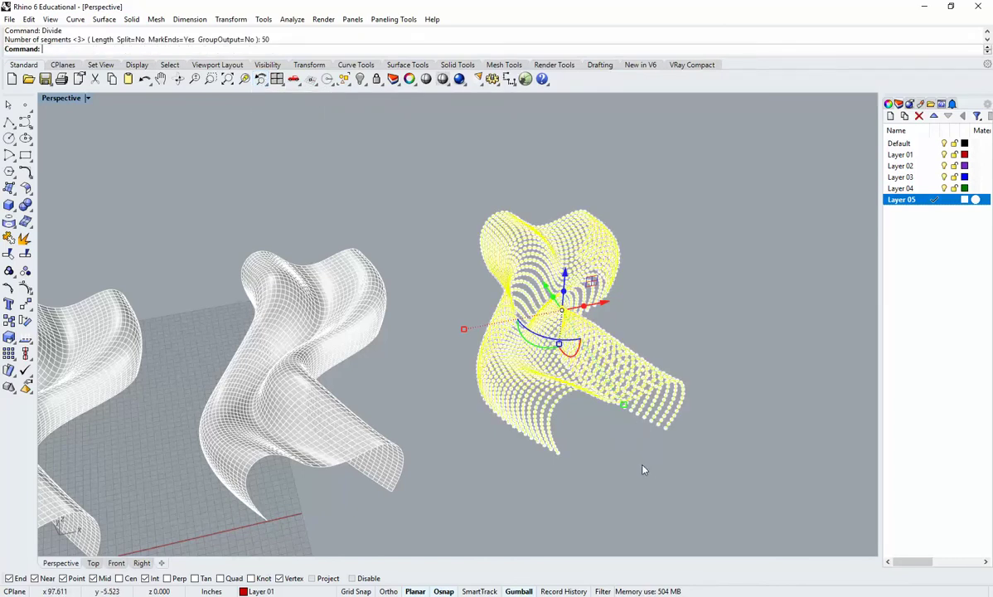
Deselect the divided contour curves and make the Default layer current.
{"action": "left_click", "coordinate": [621, 424]}
{"action": "right_click_drag", "start_coordinate": [620, 423], "coordinate": [713, 373]}
{"action": "scroll", "coordinate": [639, 397], "scroll_direction": "up", "scroll_amount": 11}
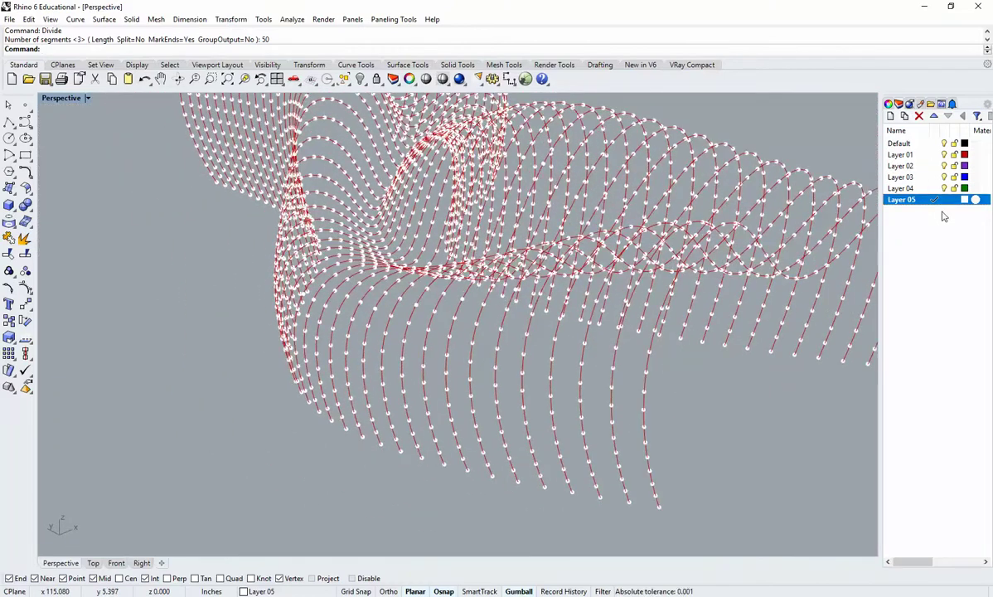
{"action": "right_click_drag", "start_coordinate": [651, 398], "coordinate": [684, 376]}
{"action": "left_click", "coordinate": [925, 146]}
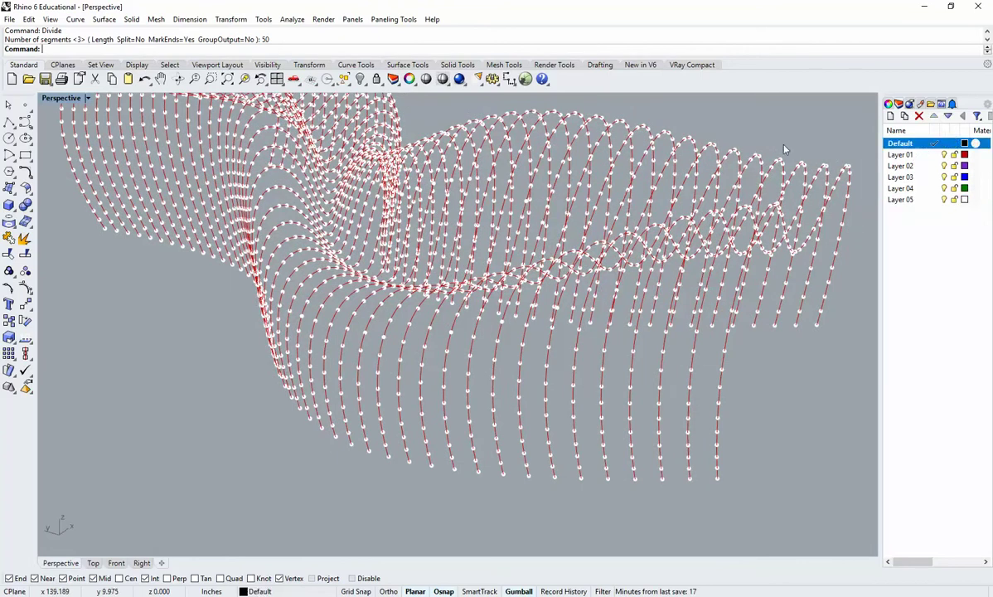
{"action": "left_click", "coordinate": [25, 122]}
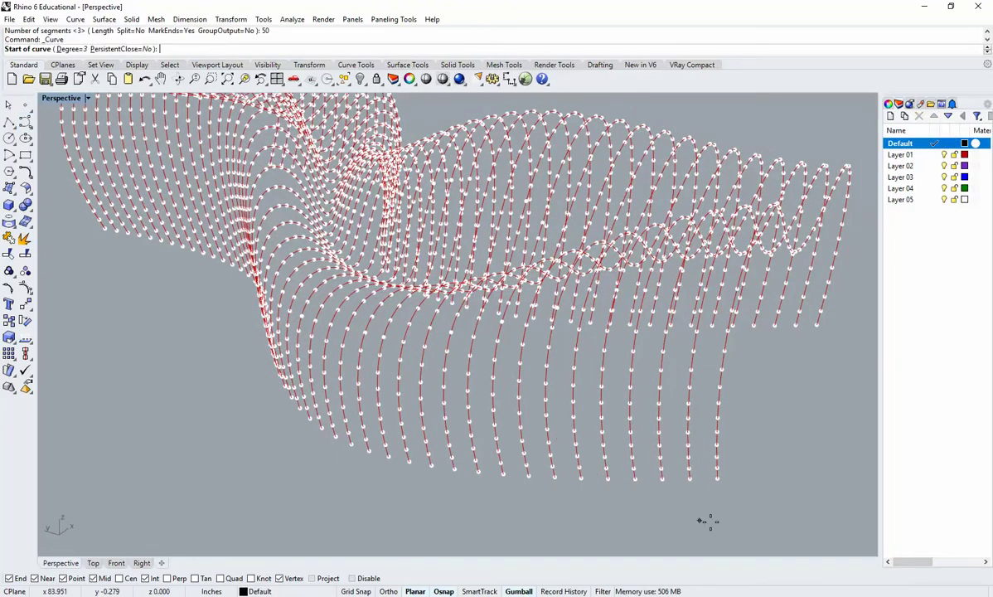
{"action": "left_click", "coordinate": [718, 478]}
{"action": "left_click", "coordinate": [690, 478]}
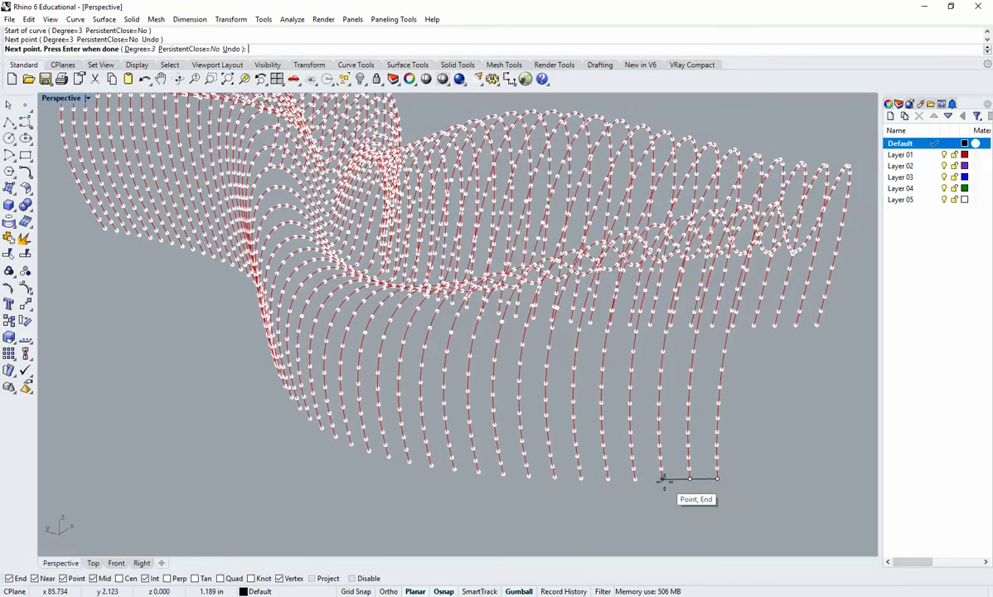
{"action": "left_click", "coordinate": [662, 479]}
{"action": "key", "text": "Escape"}
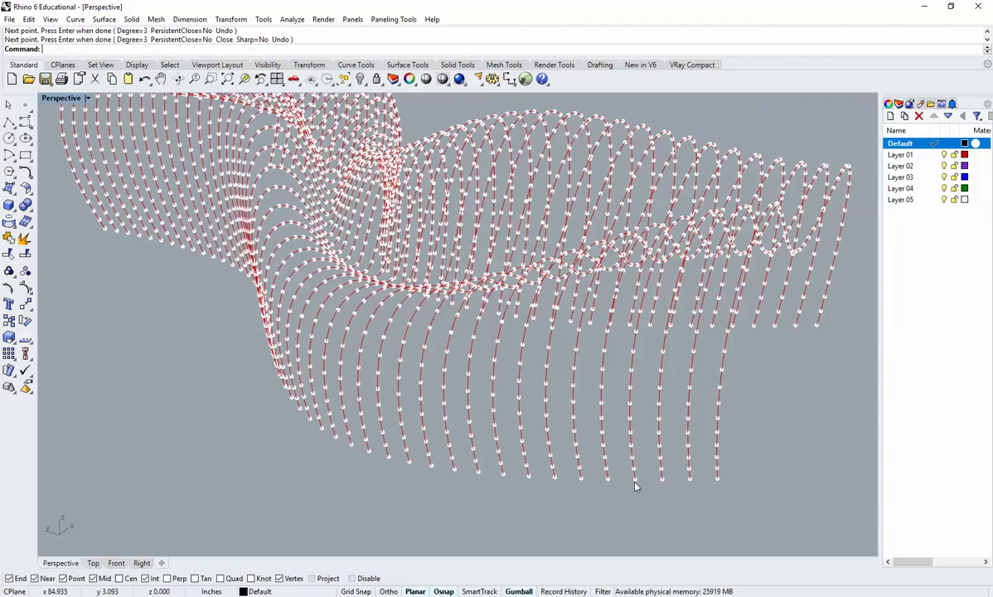
Draw an interpolated curve across the contours near their lower ends, snapping to the matching division point on each rib.
{"action": "left_click", "coordinate": [26, 123]}
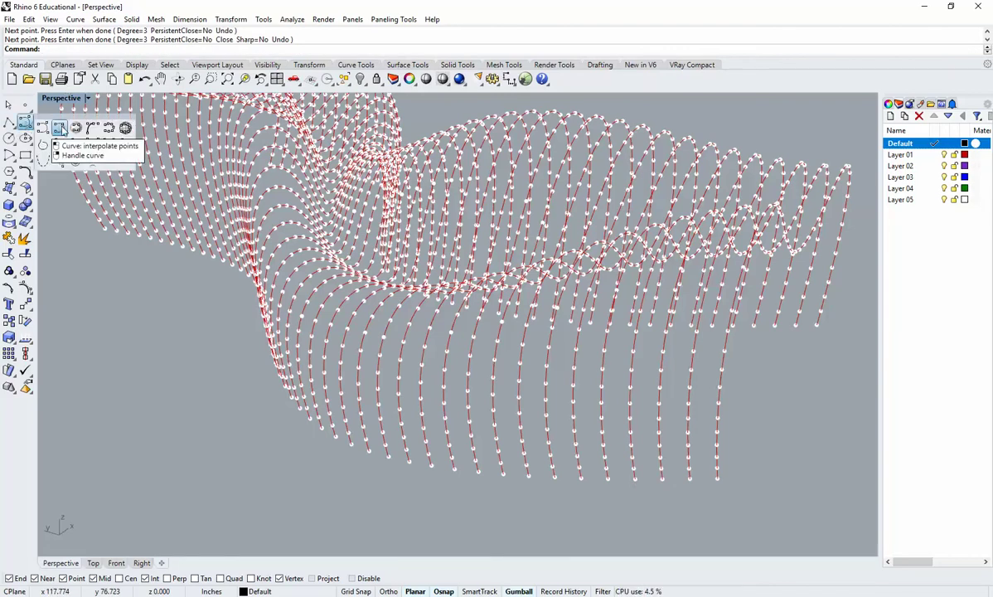
{"action": "left_click", "coordinate": [60, 128]}
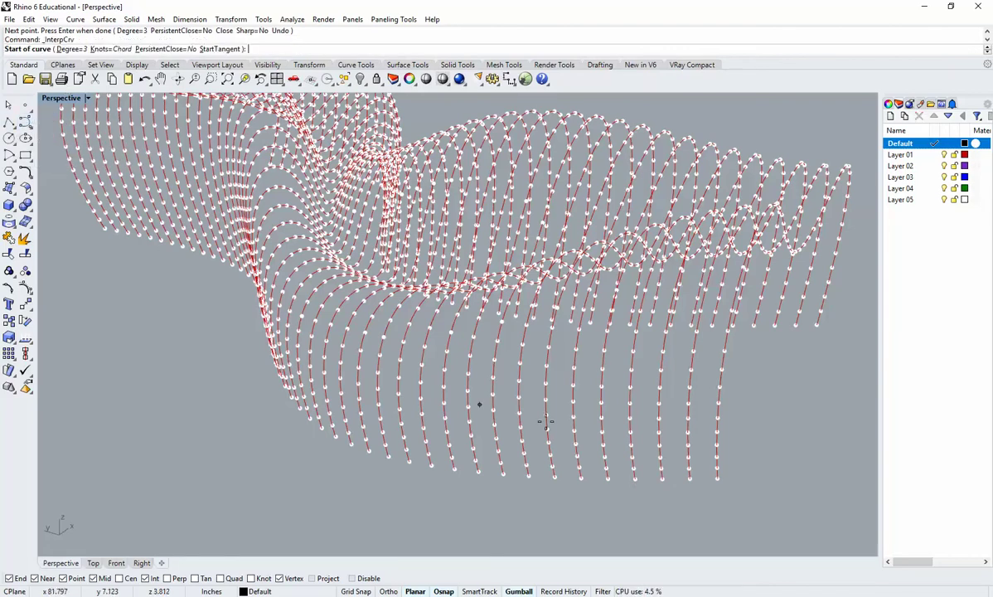
{"action": "left_click", "coordinate": [718, 418]}
{"action": "left_click", "coordinate": [688, 418]}
{"action": "left_click", "coordinate": [661, 418]}
{"action": "left_click", "coordinate": [632, 418]}
{"action": "left_click", "coordinate": [602, 419]}
{"action": "left_click", "coordinate": [574, 416]}
{"action": "left_click", "coordinate": [546, 415]}
{"action": "left_click", "coordinate": [519, 413]}
{"action": "left_click", "coordinate": [494, 411]}
{"action": "left_click", "coordinate": [467, 407]}
{"action": "left_click", "coordinate": [443, 403]}
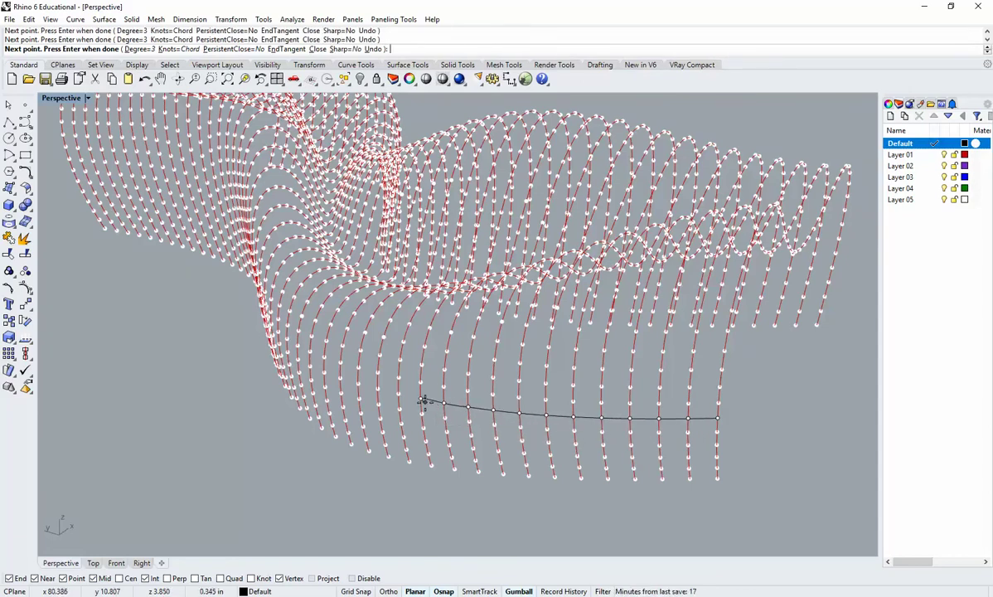
{"action": "left_click", "coordinate": [421, 399]}
{"action": "right_click_drag", "start_coordinate": [421, 400], "coordinate": [559, 439]}
{"action": "scroll", "coordinate": [630, 394], "scroll_direction": "up", "scroll_amount": 2}
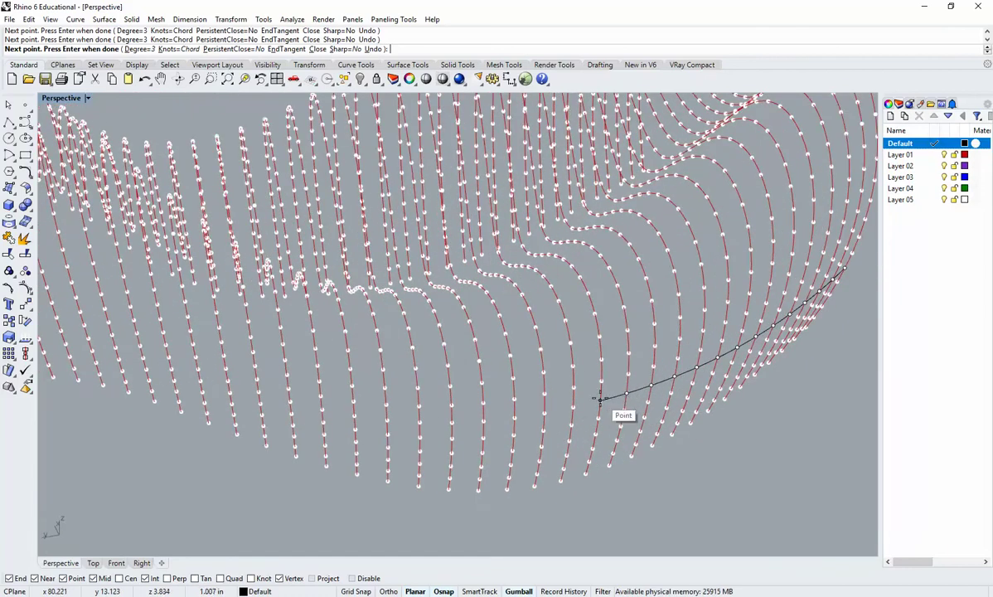
{"action": "left_click", "coordinate": [600, 398]}
{"action": "left_click", "coordinate": [544, 412]}
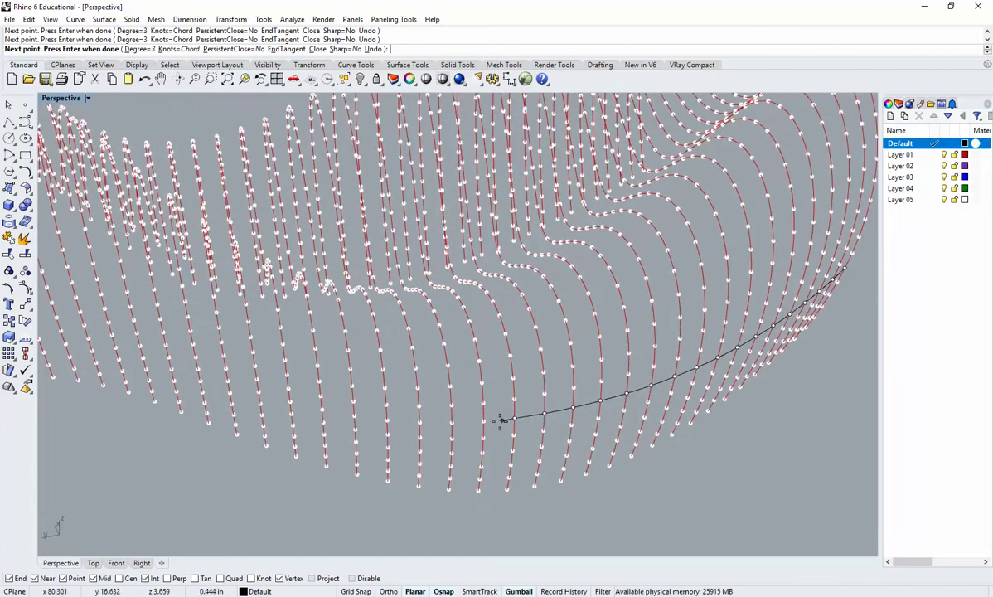
{"action": "left_click", "coordinate": [483, 421]}
{"action": "left_click", "coordinate": [420, 422]}
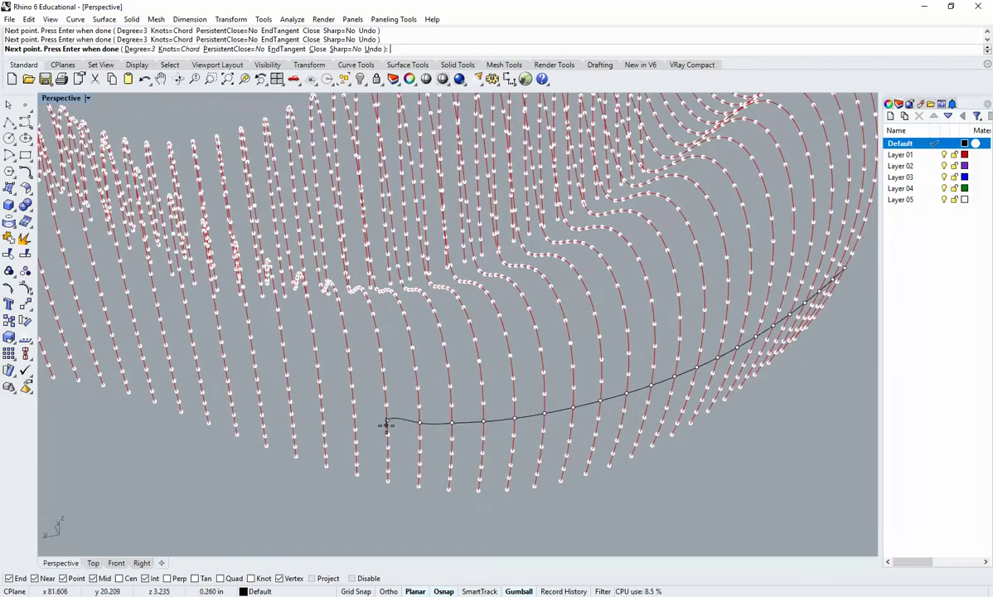
{"action": "left_click", "coordinate": [386, 420]}
{"action": "left_click", "coordinate": [353, 416]}
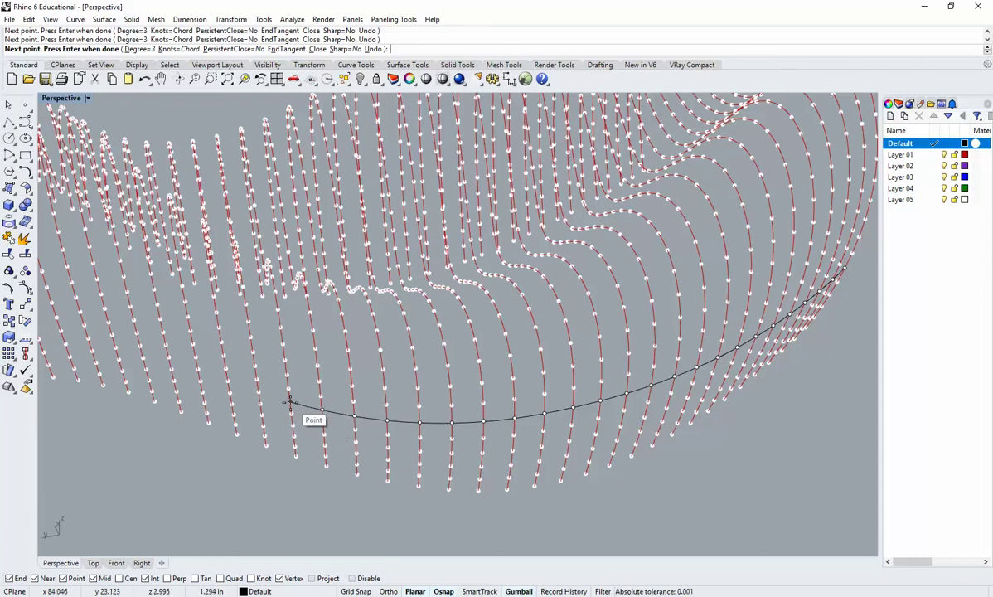
{"action": "key", "text": "Return"}
Draw a second interpolated curve through the row of division points directly above the first curve.
{"action": "mouse_move", "coordinate": [290, 403]}
{"action": "right_mouse_down"}
{"action": "mouse_move", "coordinate": [591, 435]}
{"action": "mouse_move", "coordinate": [529, 410]}
{"action": "mouse_move", "coordinate": [515, 385]}
{"action": "mouse_move", "coordinate": [647, 417]}
{"action": "mouse_move", "coordinate": [668, 402]}
{"action": "right_mouse_up"}
{"action": "scroll", "coordinate": [673, 373], "scroll_direction": "up", "scroll_amount": 7}
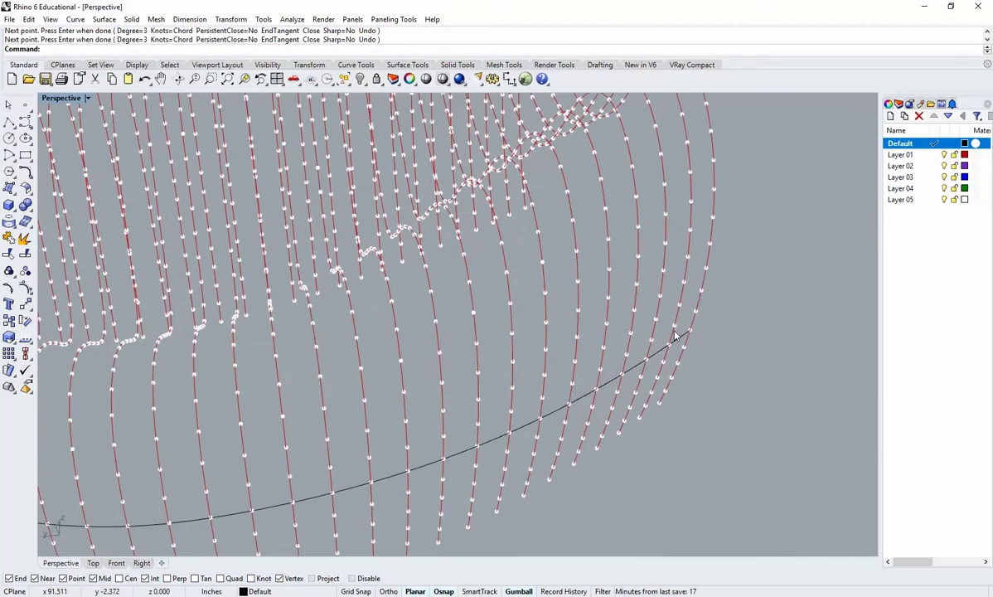
{"action": "key", "text": "Return"}
{"action": "left_click", "coordinate": [694, 312]}
{"action": "left_click", "coordinate": [673, 324]}
{"action": "left_click", "coordinate": [652, 339]}
{"action": "left_click", "coordinate": [628, 355]}
{"action": "left_click", "coordinate": [600, 370]}
{"action": "left_click", "coordinate": [572, 384]}
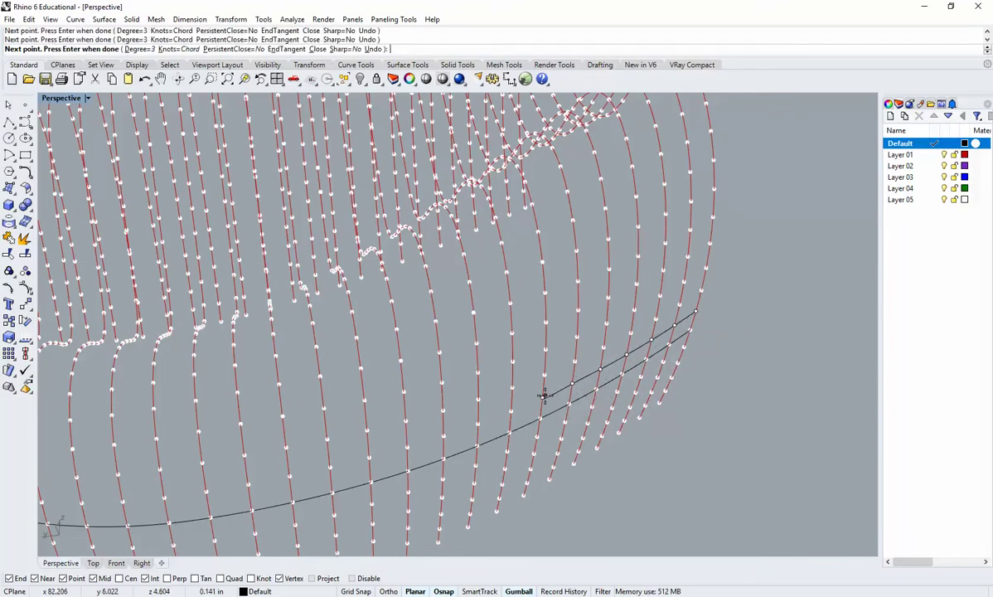
{"action": "left_click", "coordinate": [542, 396]}
{"action": "left_click", "coordinate": [510, 412]}
{"action": "left_click", "coordinate": [477, 424]}
{"action": "left_click", "coordinate": [444, 435]}
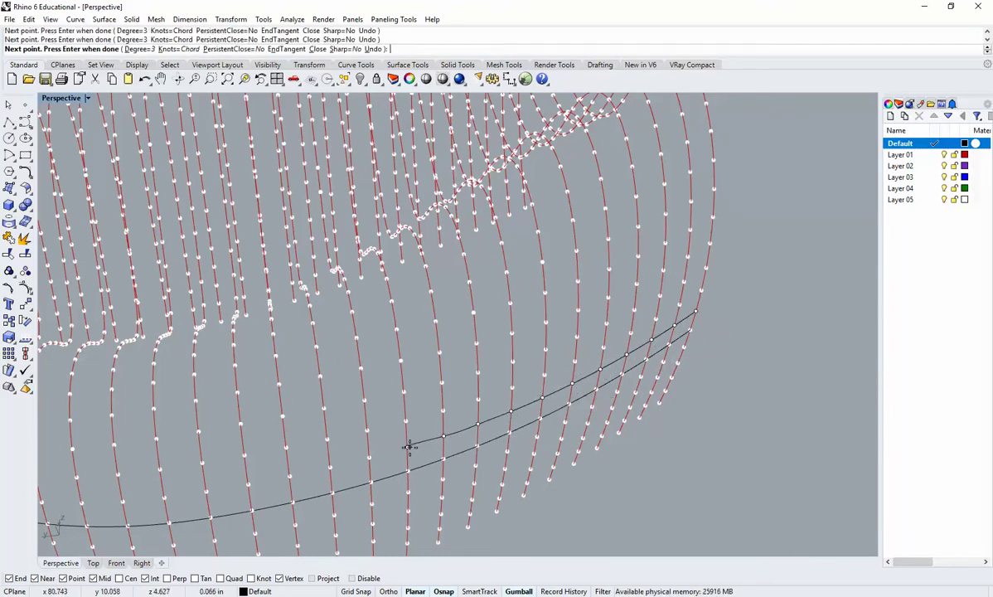
{"action": "left_click", "coordinate": [408, 447]}
{"action": "left_click", "coordinate": [370, 458]}
{"action": "left_click", "coordinate": [330, 469]}
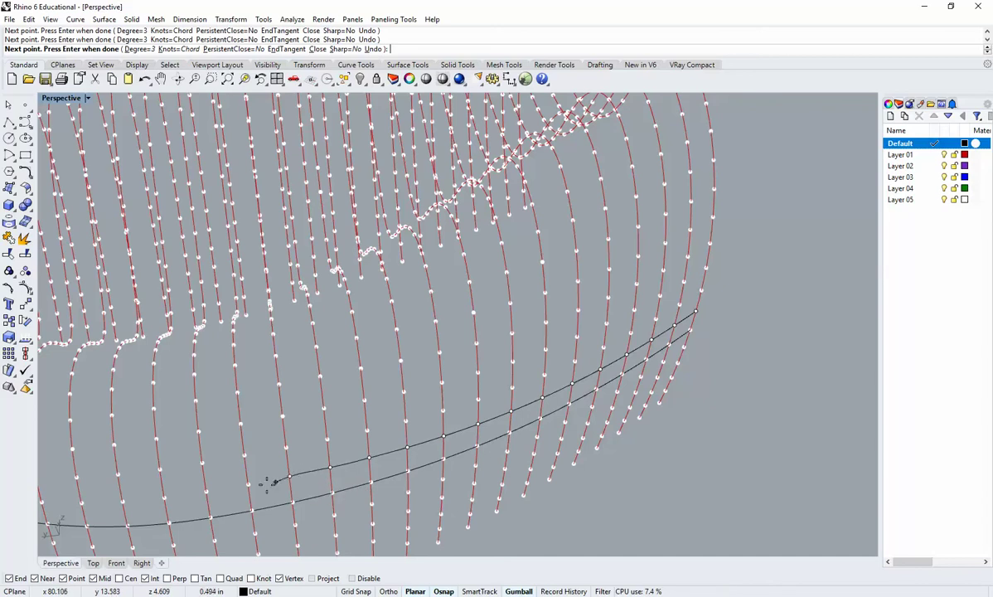
{"action": "right_click_drag", "start_coordinate": [204, 458], "coordinate": [394, 454]}
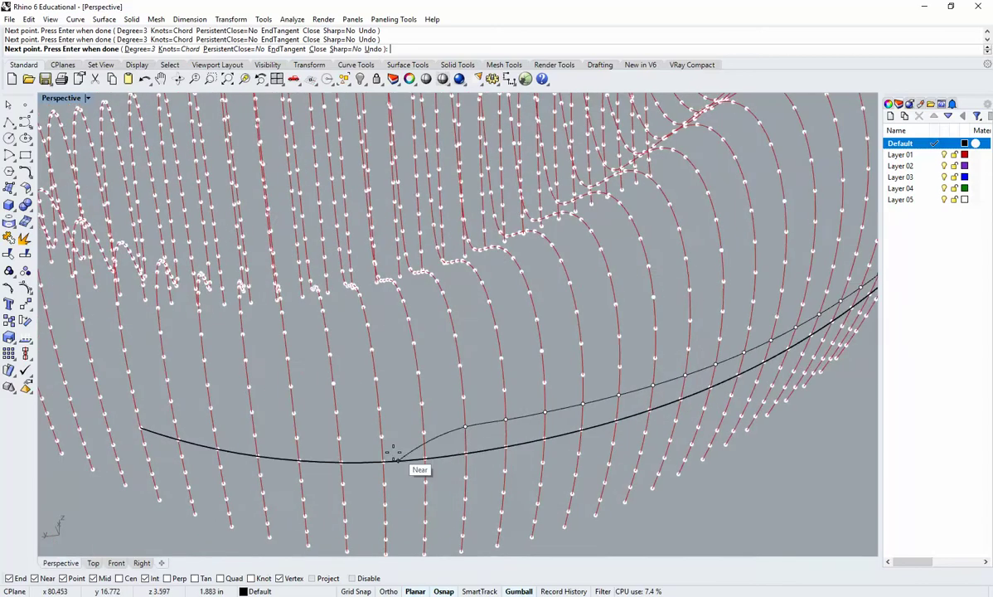
{"action": "left_click", "coordinate": [423, 432]}
{"action": "left_click", "coordinate": [381, 436]}
{"action": "left_click", "coordinate": [338, 437]}
{"action": "left_click", "coordinate": [296, 437]}
{"action": "left_click", "coordinate": [255, 435]}
{"action": "left_click", "coordinate": [214, 430]}
{"action": "left_click", "coordinate": [175, 421]}
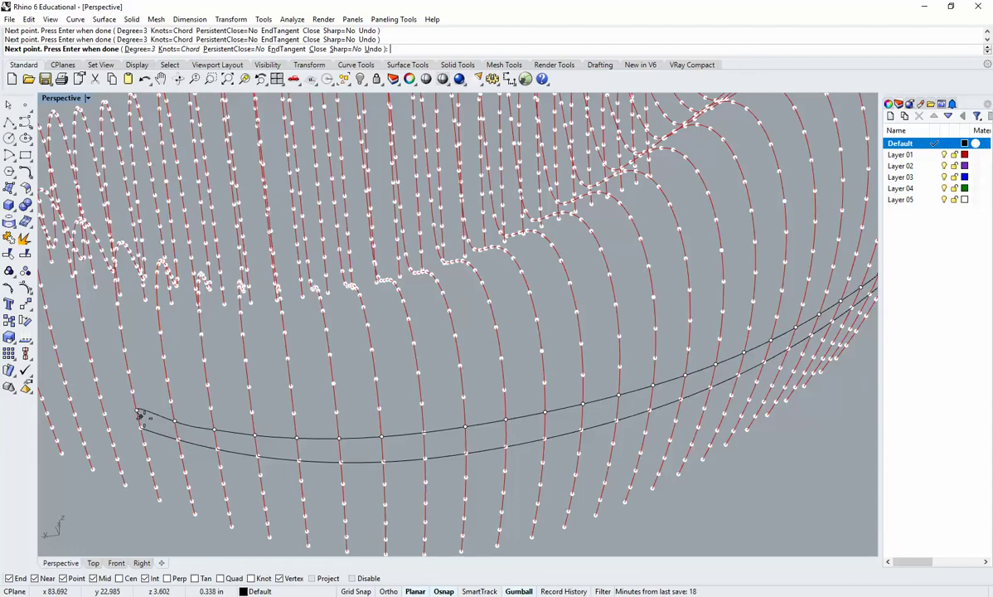
{"action": "left_click", "coordinate": [137, 412]}
{"action": "right_click", "coordinate": [138, 412]}
Make Layer 01 current and extract the wireframe of the rebuilt surface copy nearest the contours.
{"action": "scroll", "coordinate": [137, 412], "scroll_direction": "down", "scroll_amount": 7}
{"action": "mouse_move", "coordinate": [138, 412]}
{"action": "right_mouse_down"}
{"action": "mouse_move", "coordinate": [384, 405]}
{"action": "mouse_move", "coordinate": [335, 392]}
{"action": "mouse_move", "coordinate": [362, 345]}
{"action": "mouse_move", "coordinate": [500, 417]}
{"action": "mouse_move", "coordinate": [508, 361]}
{"action": "mouse_move", "coordinate": [441, 384]}
{"action": "mouse_move", "coordinate": [507, 326]}
{"action": "mouse_move", "coordinate": [589, 301]}
{"action": "mouse_move", "coordinate": [507, 350]}
{"action": "right_mouse_up"}
{"action": "scroll", "coordinate": [503, 359], "scroll_direction": "up", "scroll_amount": 2}
{"action": "scroll", "coordinate": [426, 407], "scroll_direction": "down", "scroll_amount": 2}
{"action": "right_click_drag", "start_coordinate": [428, 412], "coordinate": [408, 372]}
{"action": "left_click", "coordinate": [934, 155]}
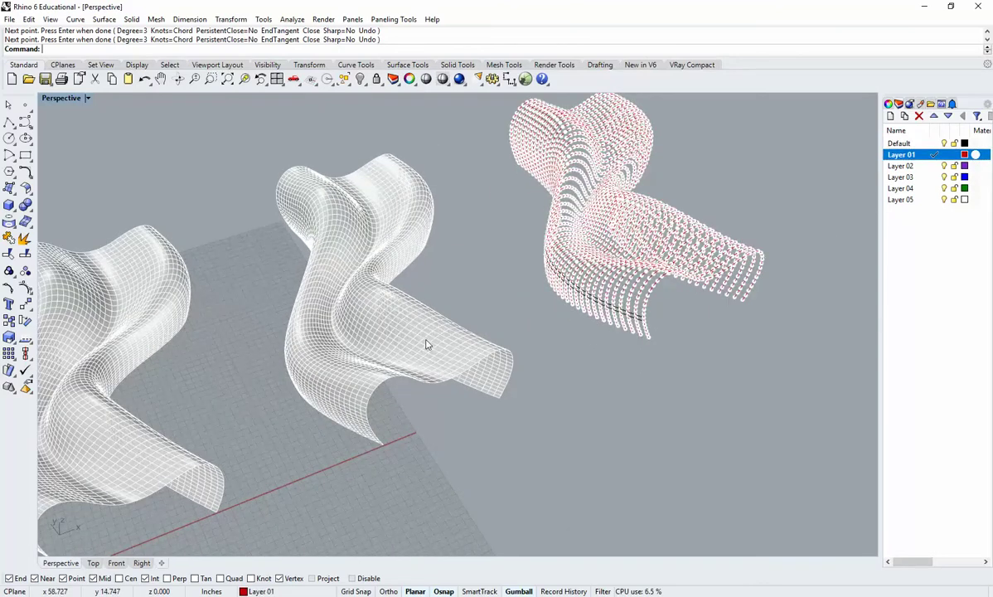
{"action": "left_click", "coordinate": [389, 332]}
{"action": "right_click_drag", "start_coordinate": [401, 326], "coordinate": [445, 399]}
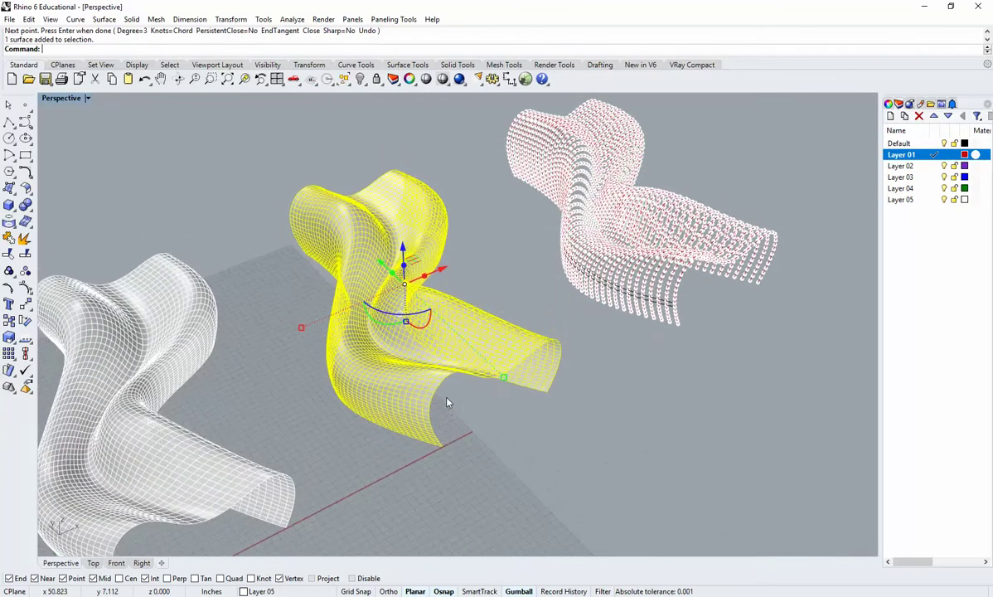
{"action": "type", "text": "ExtractIsocurve"}
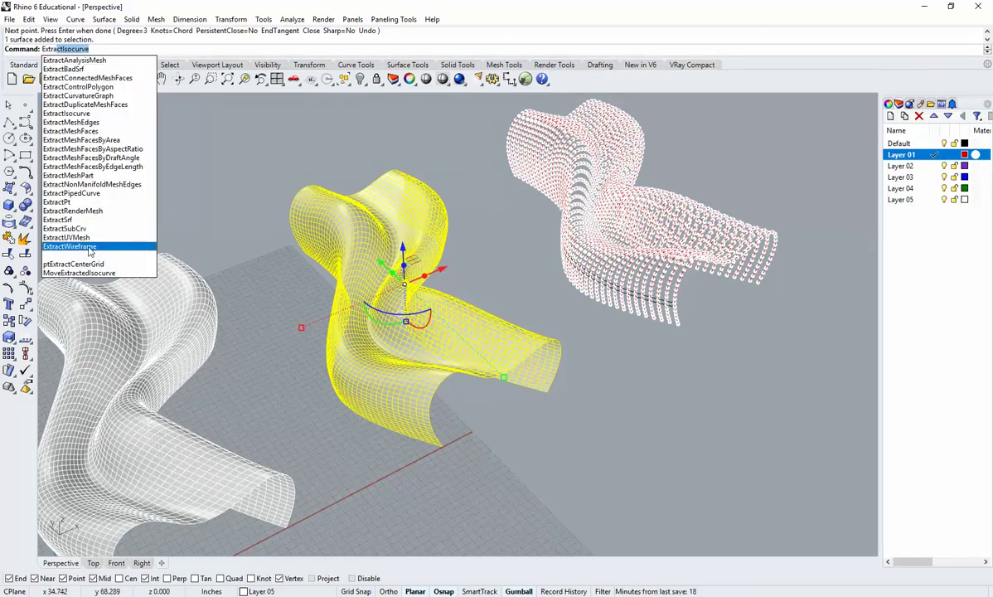
{"action": "left_click", "coordinate": [89, 247]}
Move the extracted wireframe along negative Y, clear of its source surface.
{"action": "right_click_drag", "start_coordinate": [381, 282], "coordinate": [332, 240]}
{"action": "left_click_drag", "start_coordinate": [331, 215], "coordinate": [472, 396]}
{"action": "left_click", "coordinate": [620, 362]}
{"action": "right_click_drag", "start_coordinate": [588, 386], "coordinate": [568, 342], "text": "shift"}
{"action": "scroll", "coordinate": [516, 435], "scroll_direction": "up", "scroll_amount": 3}
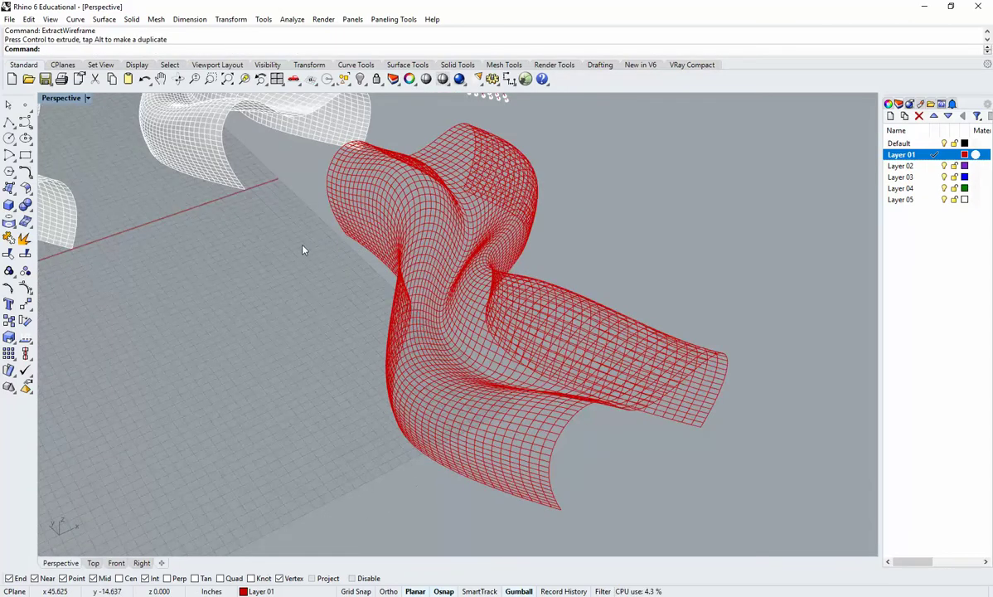
Contour the rebuilt surface copy nearest the divided ribs from its end corner along the Y direction, at a 5-inch spacing.
{"action": "scroll", "coordinate": [419, 415], "scroll_direction": "down", "scroll_amount": 5}
{"action": "right_click_drag", "start_coordinate": [418, 415], "coordinate": [479, 388]}
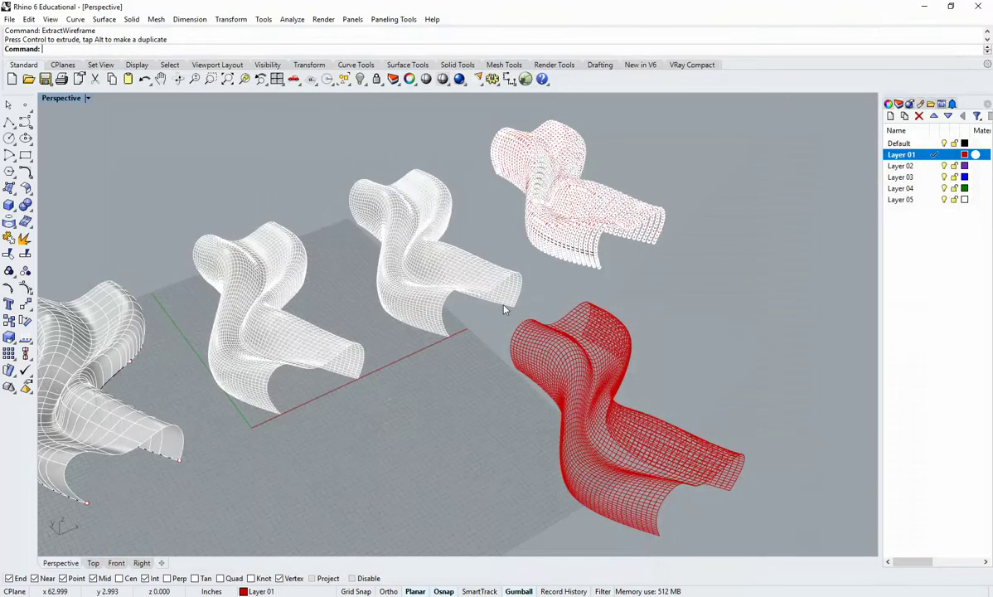
{"action": "right_click_drag", "start_coordinate": [470, 284], "coordinate": [569, 440]}
{"action": "mouse_move", "coordinate": [529, 378]}
{"action": "right_mouse_down"}
{"action": "mouse_move", "coordinate": [523, 412]}
{"action": "mouse_move", "coordinate": [524, 380]}
{"action": "right_mouse_up"}
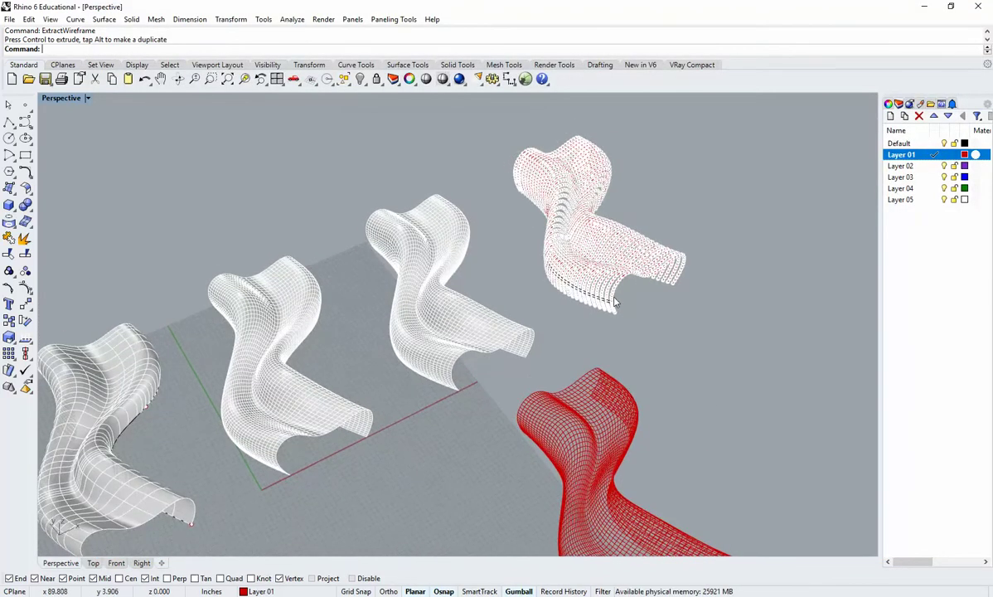
{"action": "right_click_drag", "start_coordinate": [615, 297], "coordinate": [598, 310]}
{"action": "scroll", "coordinate": [580, 277], "scroll_direction": "up", "scroll_amount": 5}
{"action": "scroll", "coordinate": [421, 300], "scroll_direction": "down", "scroll_amount": 5}
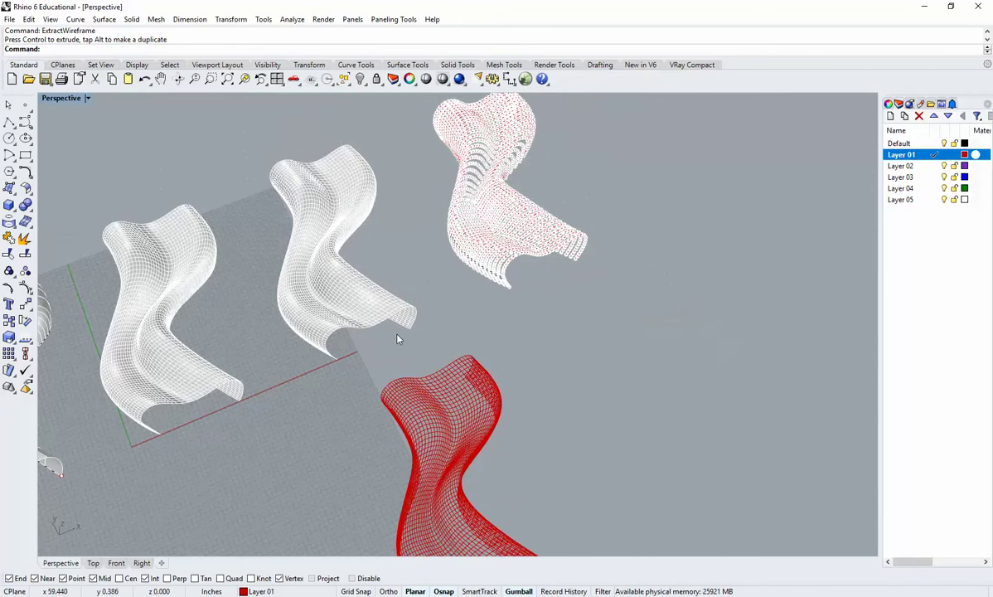
{"action": "left_click", "coordinate": [371, 325]}
{"action": "type", "text": "Contour"}
{"action": "key", "text": "Return"}
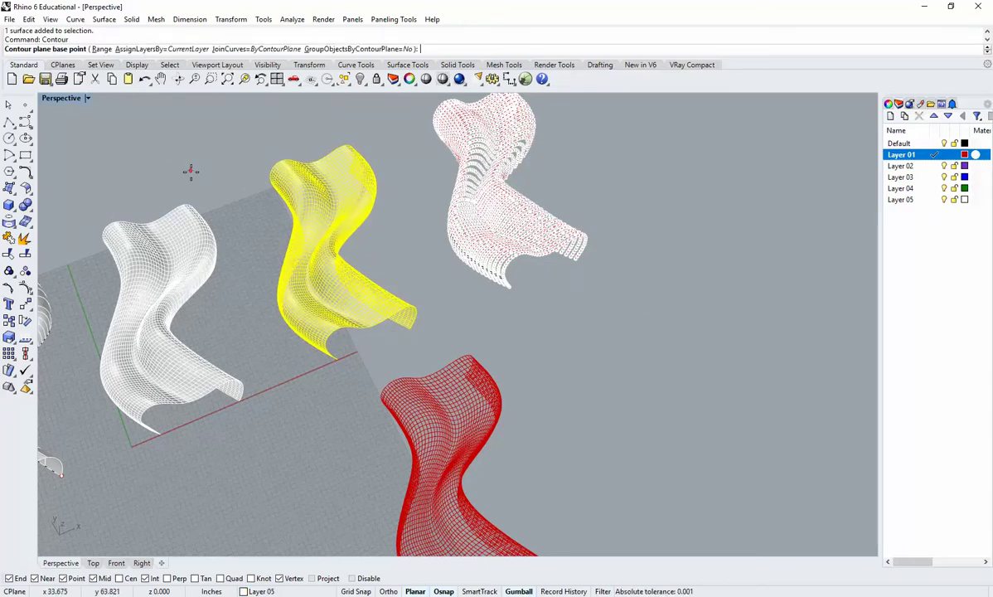
{"action": "left_click", "coordinate": [409, 327]}
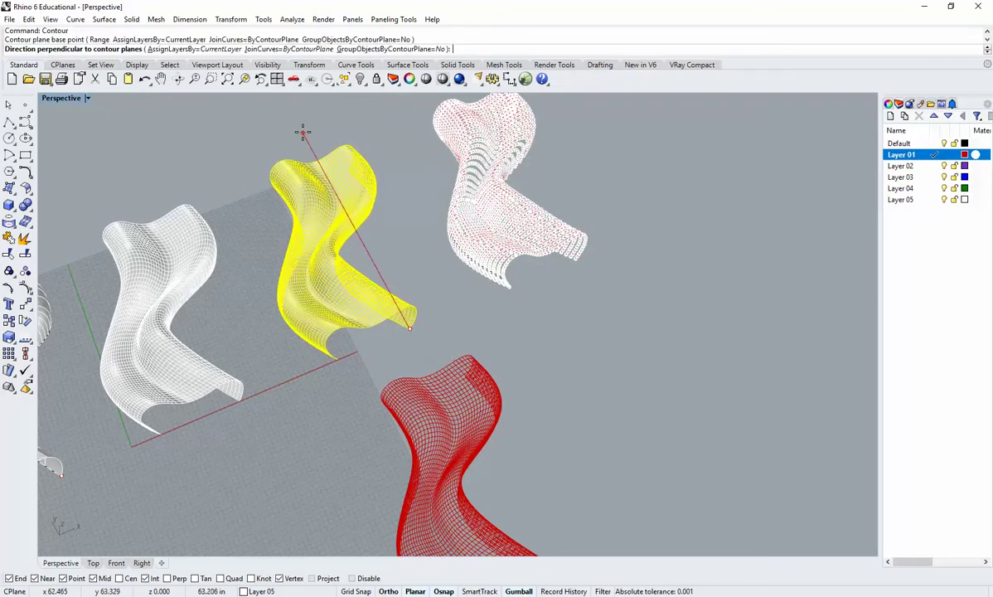
{"action": "left_click", "coordinate": [300, 129]}
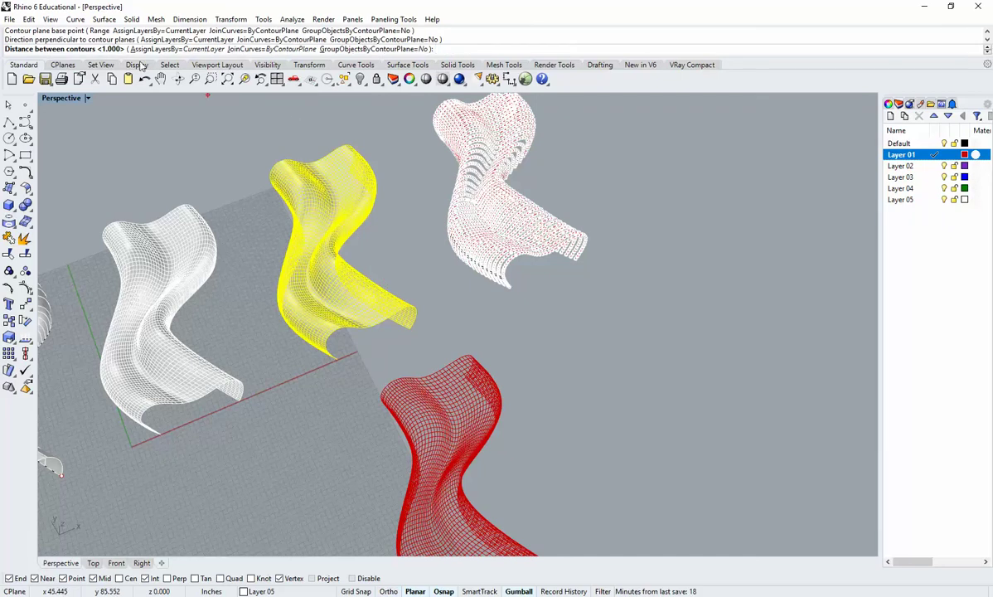
{"action": "type", "text": "5"}
{"action": "key", "text": "Return"}
Move the newly created contours along positive X to clear space beyond the divided ribs.
{"action": "right_click_drag", "start_coordinate": [372, 233], "coordinate": [290, 318], "text": "shift"}
{"action": "scroll", "coordinate": [308, 339], "scroll_direction": "down", "scroll_amount": 2}
{"action": "left_click_drag", "start_coordinate": [301, 322], "coordinate": [628, 263]}
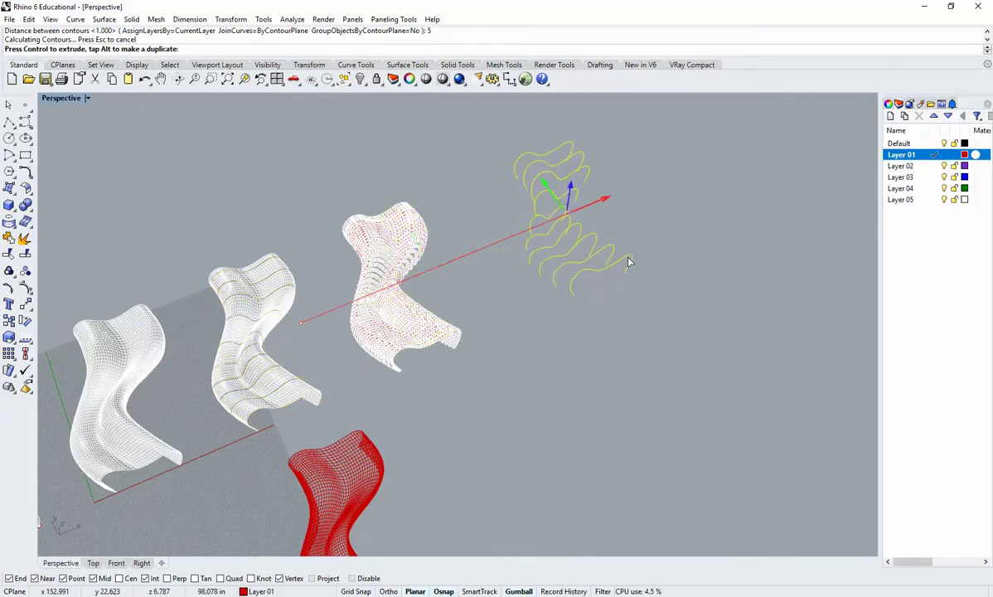
{"action": "left_click", "coordinate": [607, 364]}
Extract all U-direction isocurves from the same rebuilt surface with ExtractIsocurve.
{"action": "right_click_drag", "start_coordinate": [607, 364], "coordinate": [406, 379]}
{"action": "scroll", "coordinate": [435, 336], "scroll_direction": "up", "scroll_amount": 5}
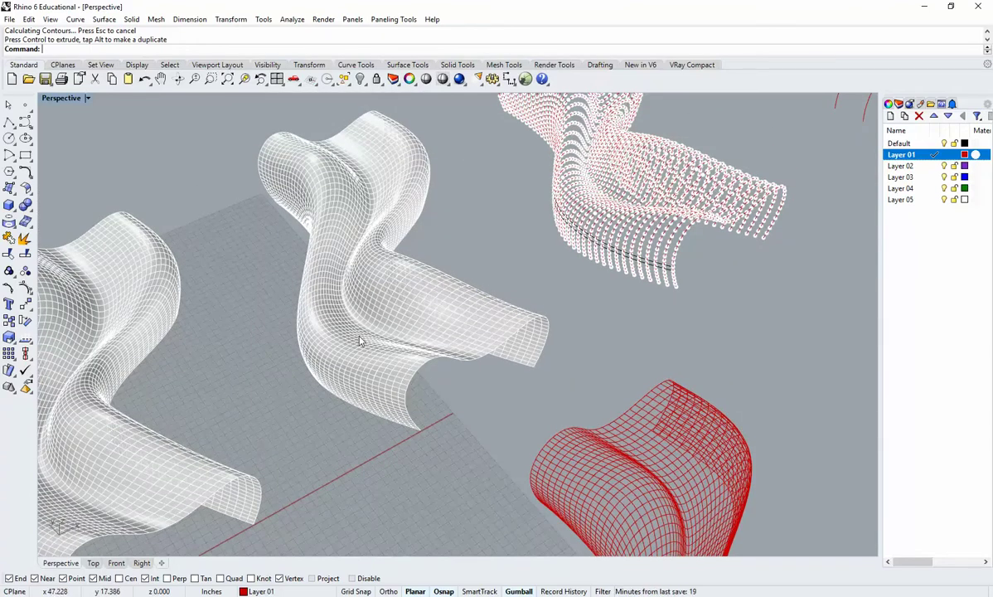
{"action": "right_click_drag", "start_coordinate": [363, 348], "coordinate": [370, 373]}
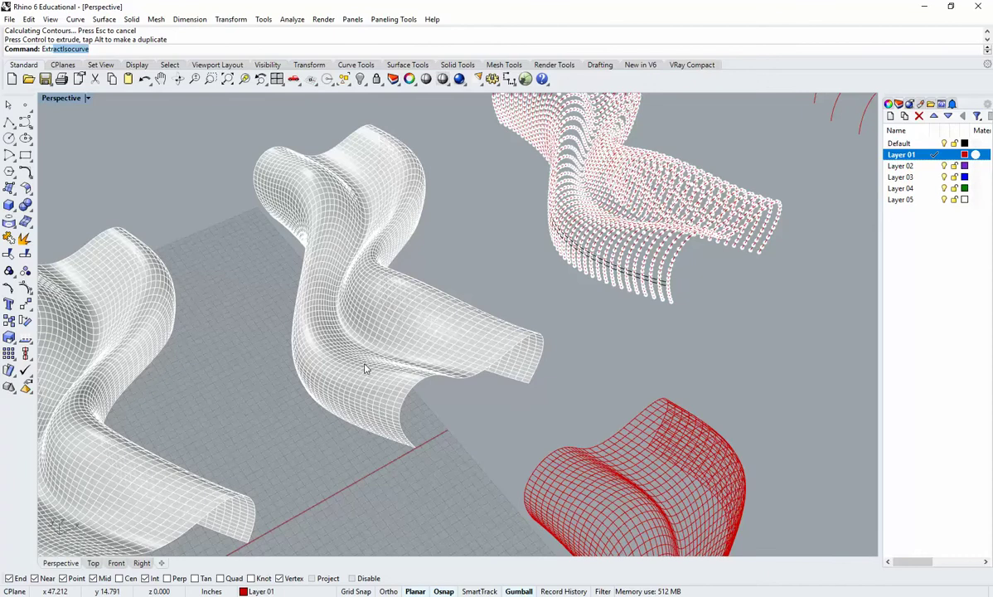
{"action": "key", "text": "Return"}
{"action": "left_click", "coordinate": [381, 416]}
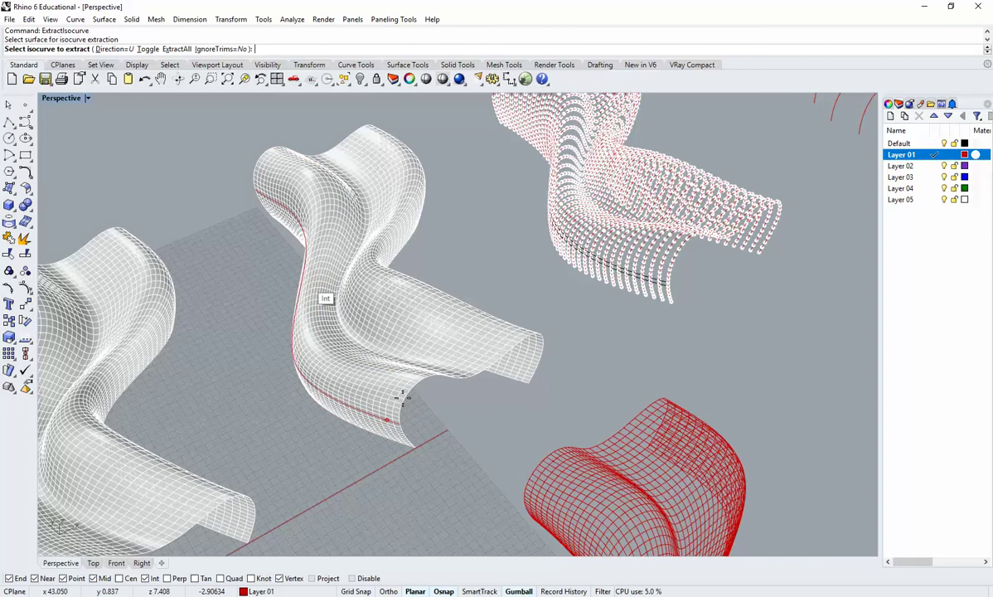
{"action": "left_click", "coordinate": [112, 51]}
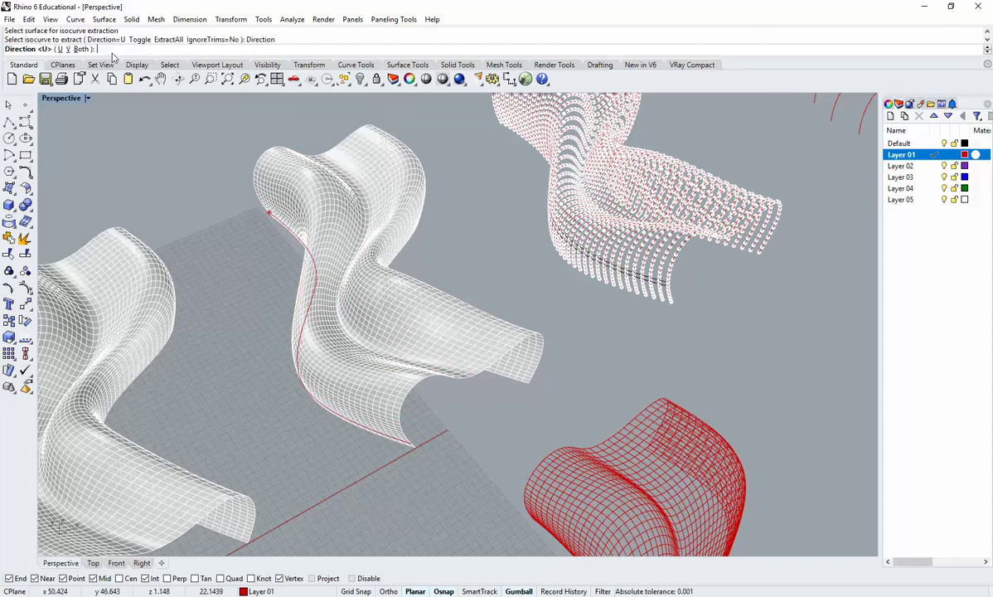
{"action": "left_click", "coordinate": [69, 48]}
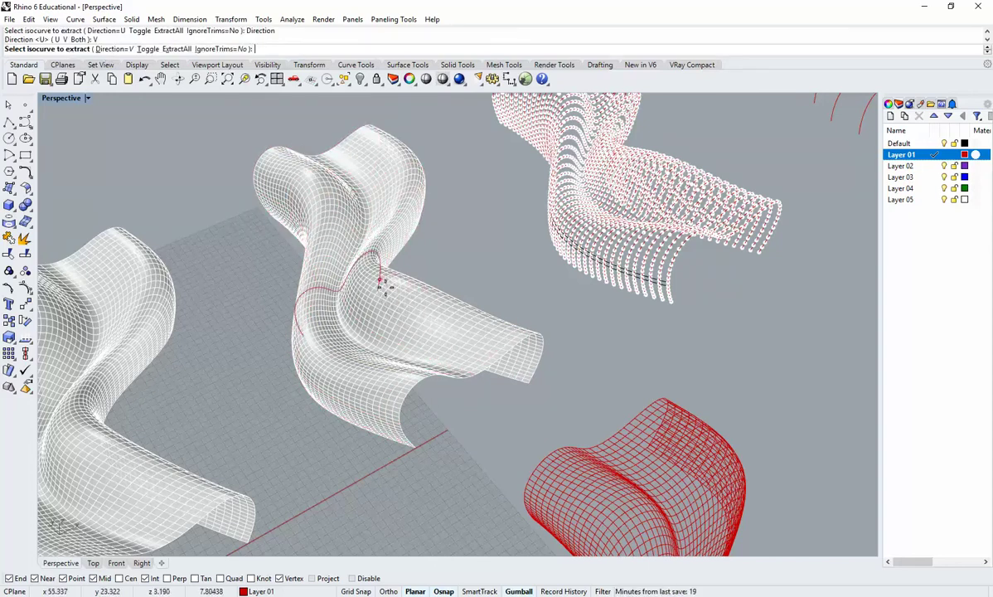
{"action": "left_click", "coordinate": [116, 50]}
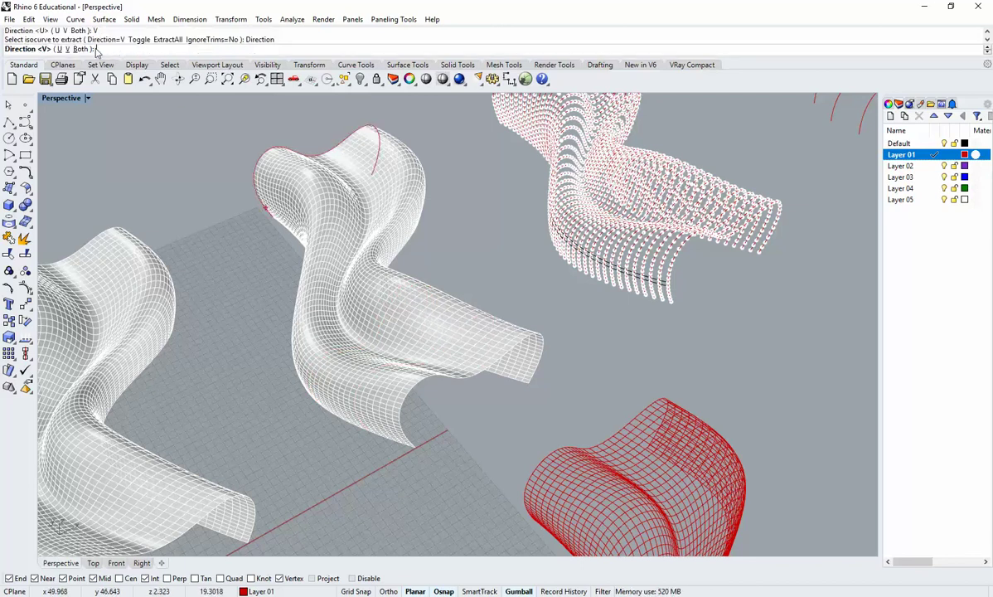
{"action": "left_click", "coordinate": [59, 50]}
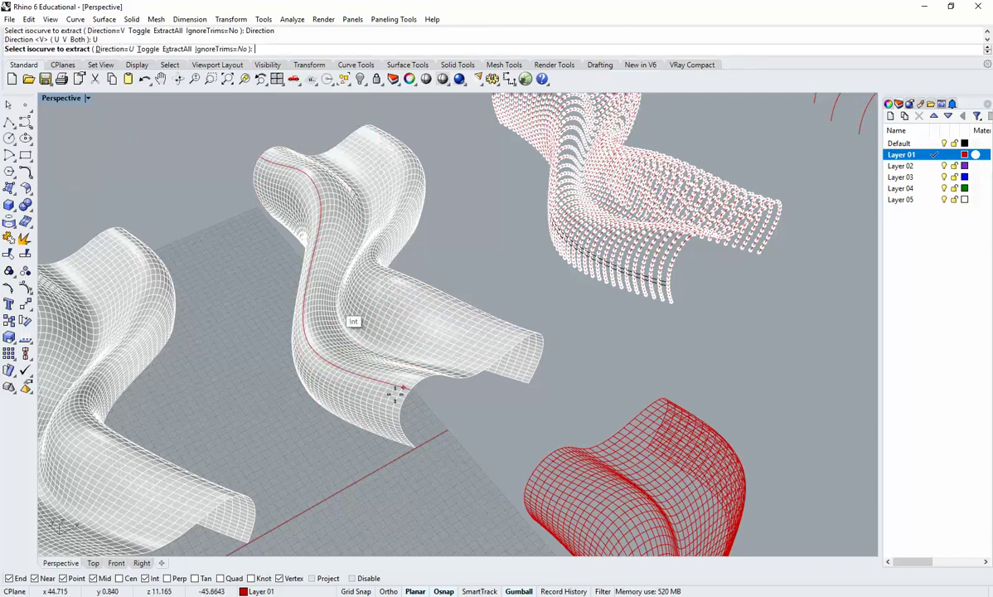
{"action": "scroll", "coordinate": [396, 382], "scroll_direction": "up", "scroll_amount": 5}
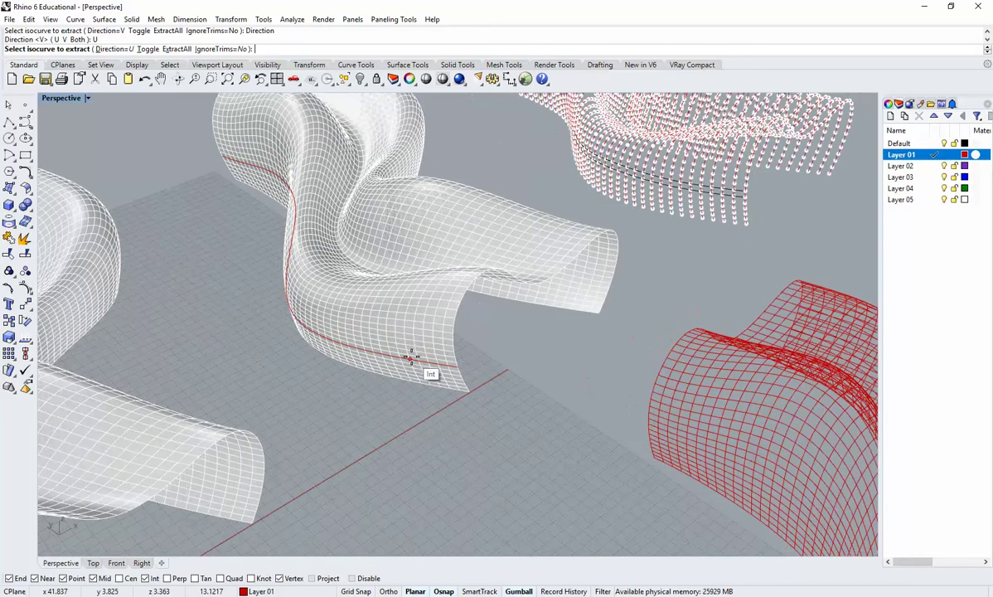
{"action": "right_click_drag", "start_coordinate": [422, 333], "coordinate": [400, 366], "text": "shift"}
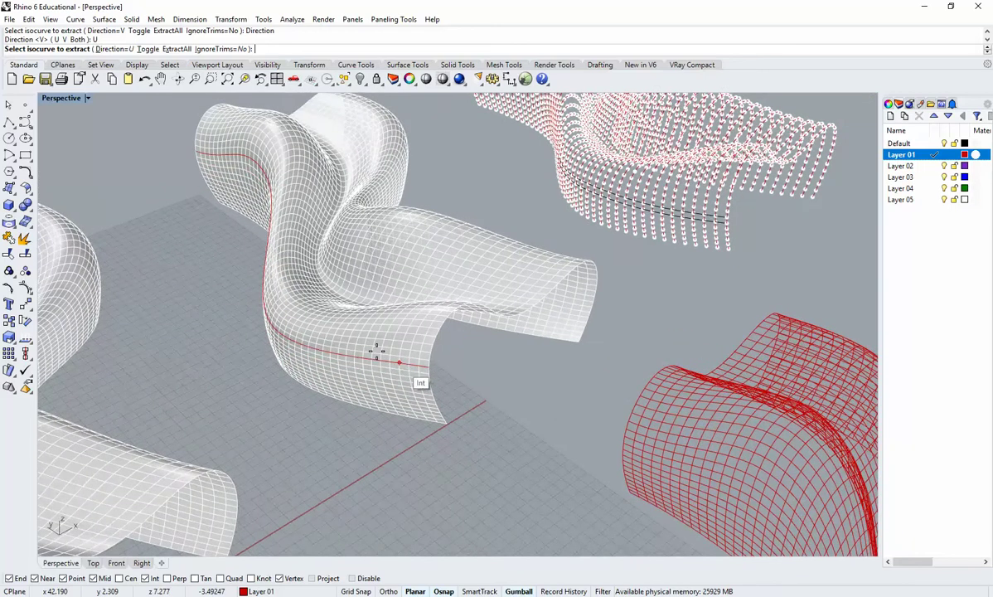
{"action": "left_click", "coordinate": [175, 50]}
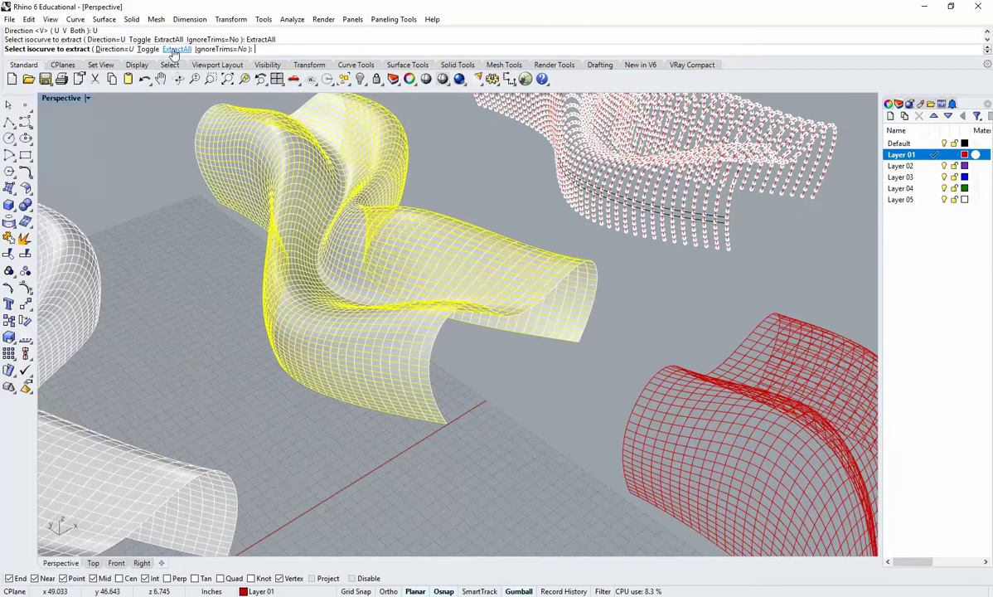
{"action": "right_click", "coordinate": [495, 380]}
Move the extracted isocurves onto the widely spaced contours, snapping the surface's end corner to the matching end of the first contour.
{"action": "scroll", "coordinate": [493, 379], "scroll_direction": "down", "scroll_amount": 6}
{"action": "right_click_drag", "start_coordinate": [493, 380], "coordinate": [430, 381], "text": "shift"}
{"action": "scroll", "coordinate": [428, 419], "scroll_direction": "up", "scroll_amount": 10}
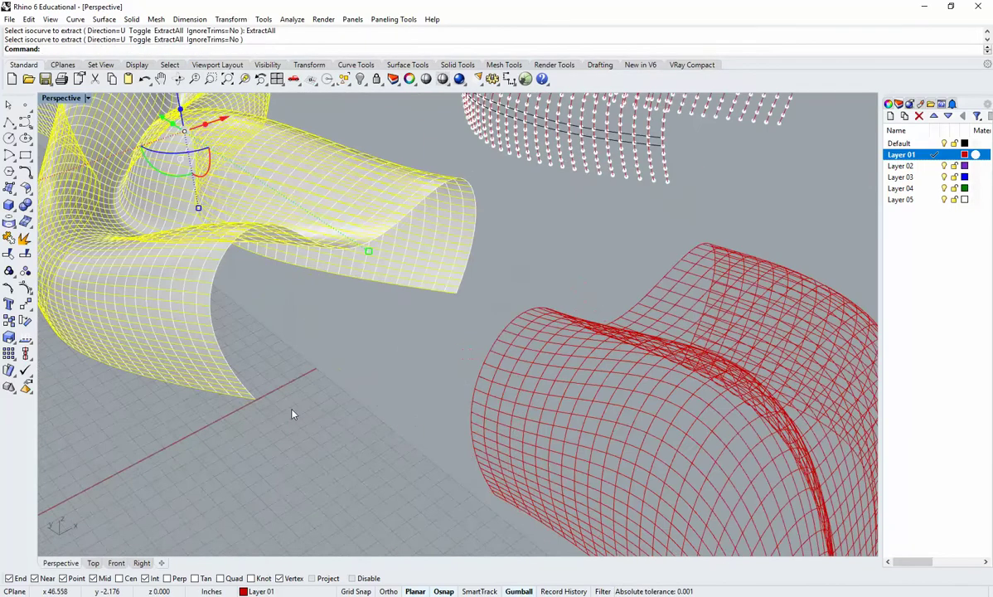
{"action": "type", "text": "m"}
{"action": "key", "text": "Return"}
{"action": "left_click", "coordinate": [257, 401]}
{"action": "scroll", "coordinate": [454, 299], "scroll_direction": "down", "scroll_amount": 5}
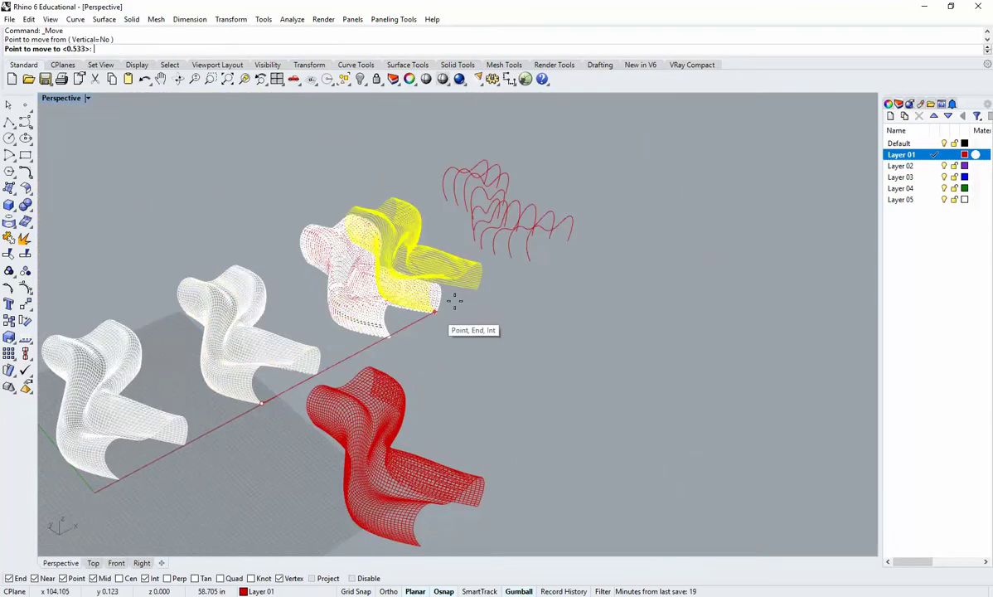
{"action": "scroll", "coordinate": [434, 313], "scroll_direction": "up", "scroll_amount": 4}
{"action": "scroll", "coordinate": [481, 311], "scroll_direction": "up", "scroll_amount": 2}
{"action": "left_click", "coordinate": [528, 300]}
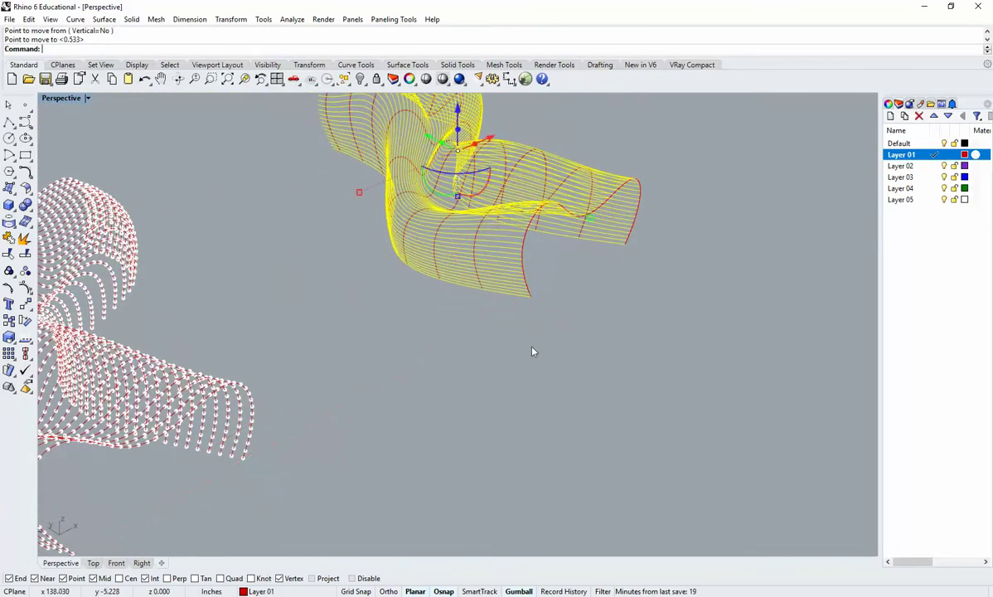
{"action": "left_click", "coordinate": [503, 404]}
Examine how the longitudinal isocurves and the rib contours fit together, including the strip ends at the bench's tips.
{"action": "scroll", "coordinate": [503, 405], "scroll_direction": "down", "scroll_amount": 4}
{"action": "right_click_drag", "start_coordinate": [545, 358], "coordinate": [546, 388], "text": "shift"}
{"action": "type", "text": "z"}
{"action": "key", "text": "Return"}
{"action": "left_click_drag", "start_coordinate": [597, 350], "coordinate": [492, 235]}
{"action": "right_click_drag", "start_coordinate": [514, 258], "coordinate": [622, 315]}
{"action": "right_click_drag", "start_coordinate": [514, 343], "coordinate": [579, 346]}
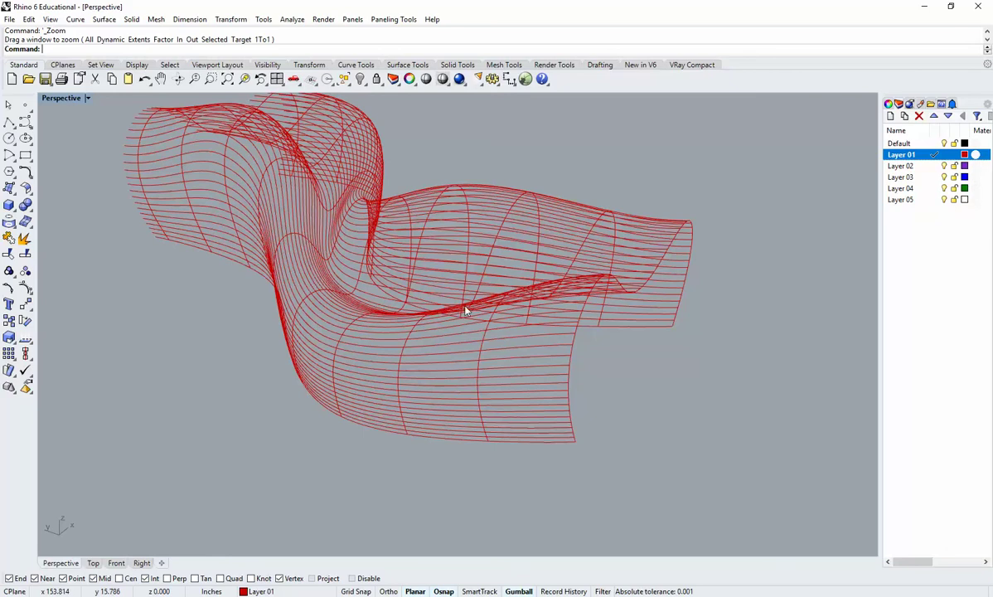
{"action": "right_click_drag", "start_coordinate": [546, 284], "coordinate": [370, 332]}
{"action": "scroll", "coordinate": [406, 439], "scroll_direction": "up", "scroll_amount": 5}
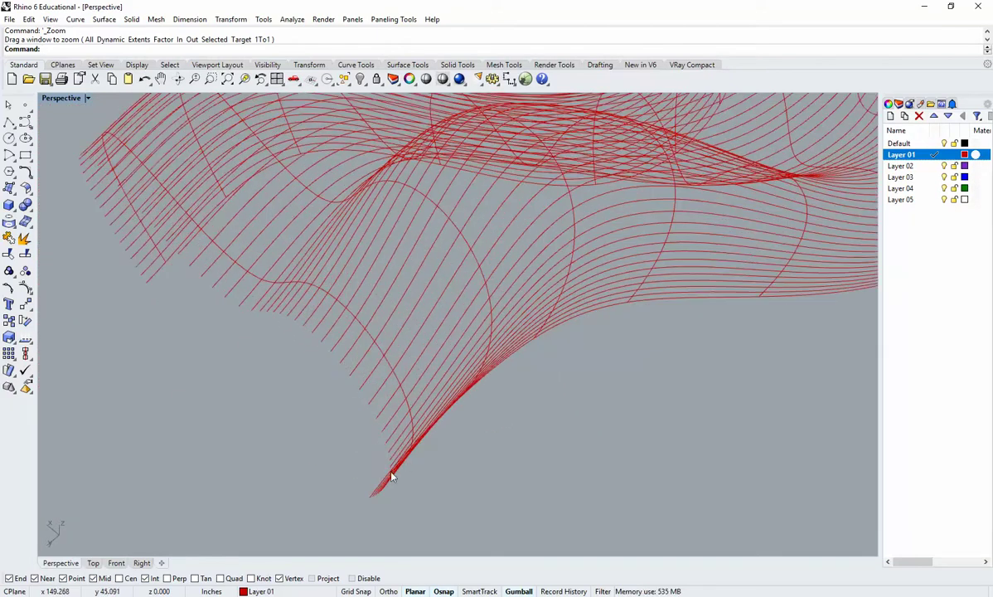
{"action": "right_click_drag", "start_coordinate": [392, 470], "coordinate": [397, 413]}
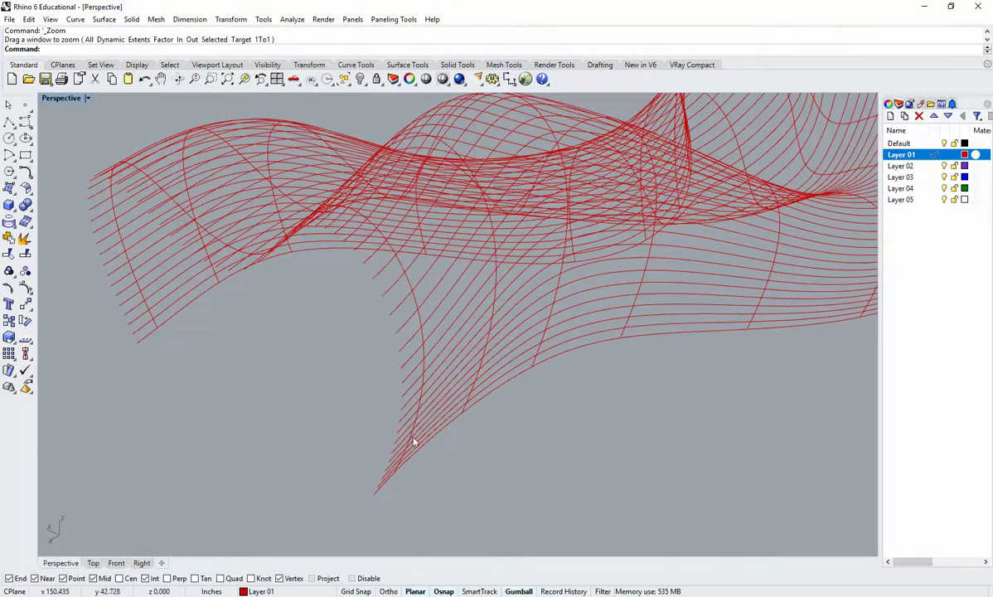
{"action": "right_click_drag", "start_coordinate": [189, 327], "coordinate": [437, 450]}
{"action": "scroll", "coordinate": [684, 401], "scroll_direction": "down", "scroll_amount": 7}
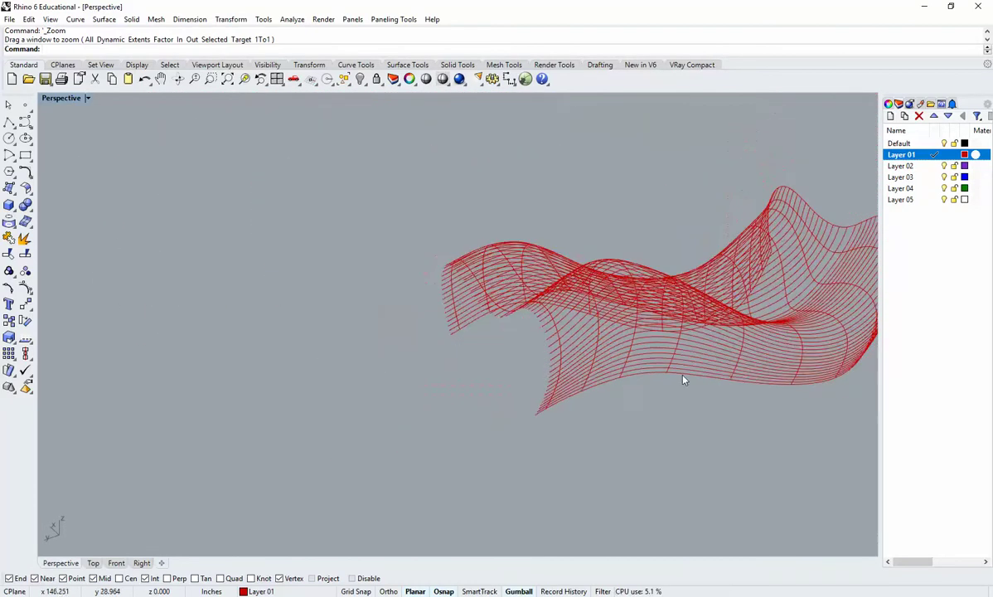
Draw an L-shaped guide polyline from the rebuilt surface's end corner, outward along X and along Y past the surface's far end.
{"action": "right_click_drag", "start_coordinate": [685, 401], "coordinate": [417, 344], "text": "shift"}
{"action": "scroll", "coordinate": [471, 372], "scroll_direction": "up", "scroll_amount": 4}
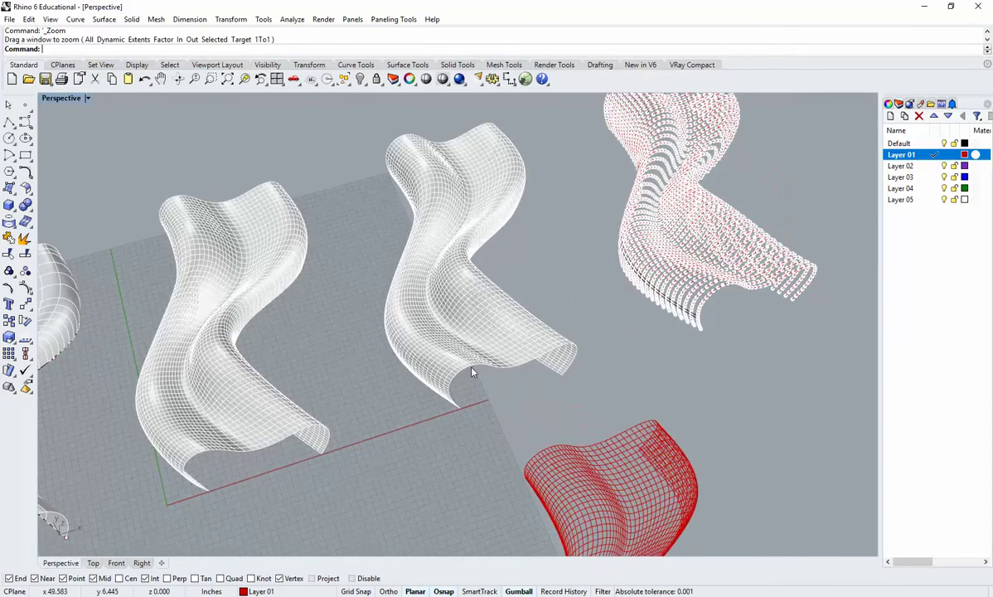
{"action": "left_click", "coordinate": [9, 137]}
{"action": "scroll", "coordinate": [469, 439], "scroll_direction": "up", "scroll_amount": 3}
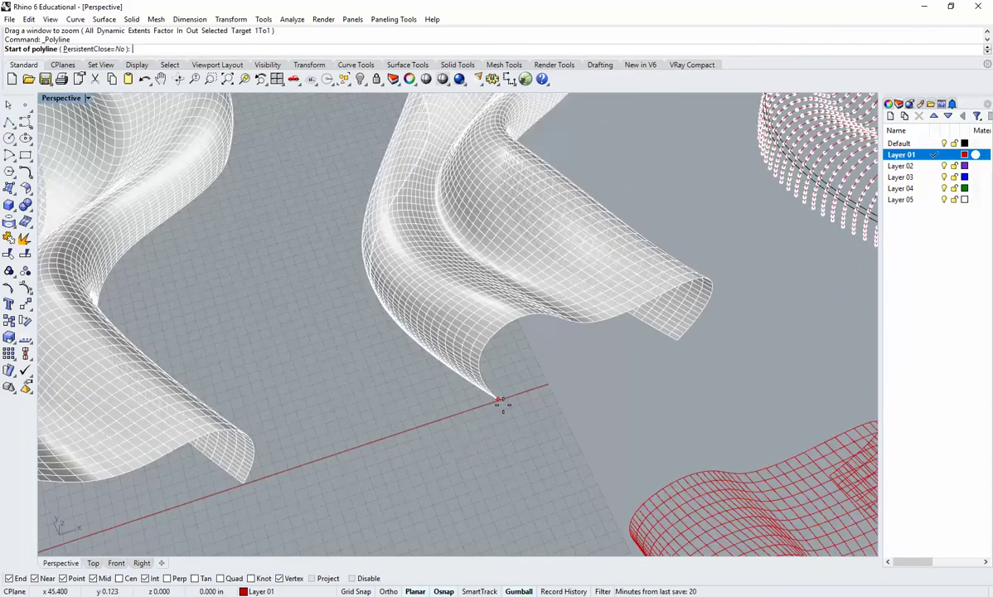
{"action": "right_click_drag", "start_coordinate": [499, 407], "coordinate": [524, 269]}
{"action": "left_click", "coordinate": [515, 189]}
{"action": "scroll", "coordinate": [507, 184], "scroll_direction": "down", "scroll_amount": 5}
{"action": "left_click", "coordinate": [440, 290]}
{"action": "right_click_drag", "start_coordinate": [440, 289], "coordinate": [598, 166]}
{"action": "left_click", "coordinate": [356, 194]}
{"action": "right_click", "coordinate": [403, 234]}
{"action": "scroll", "coordinate": [357, 231], "scroll_direction": "up", "scroll_amount": 6}
{"action": "right_click", "coordinate": [352, 264]}
{"action": "left_click", "coordinate": [336, 234]}
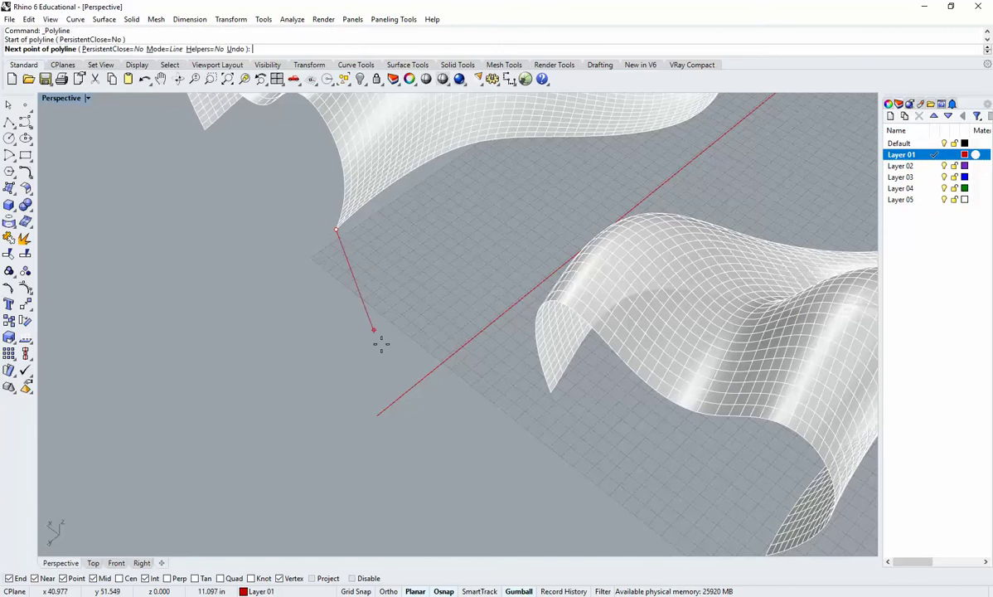
{"action": "left_click", "coordinate": [475, 335]}
{"action": "key", "text": "Return"}
Draw a single-segment polyline from the surface's far end corner square to the long guide segment.
{"action": "key", "text": "Return"}
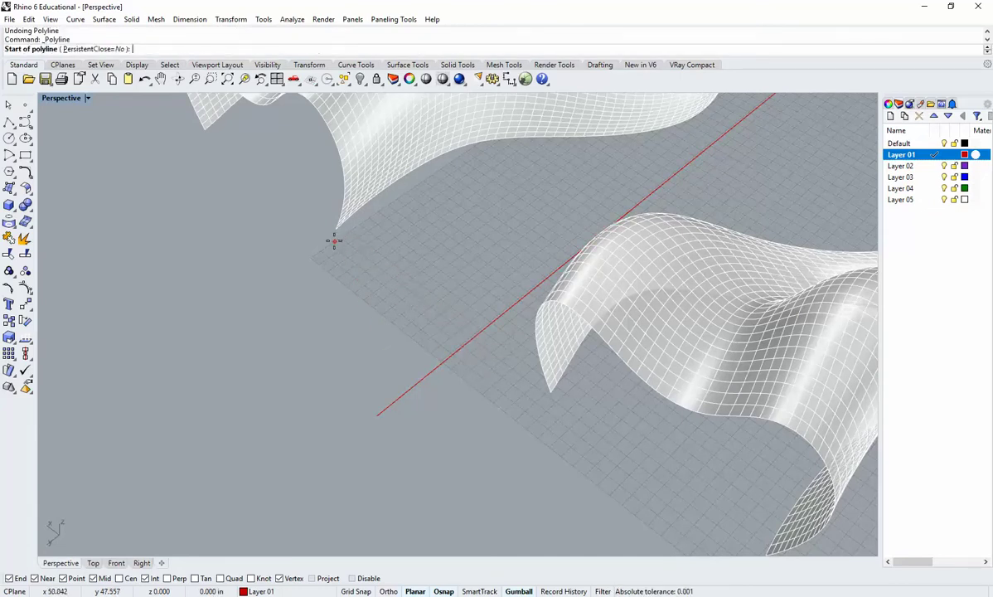
{"action": "left_click", "coordinate": [336, 230]}
{"action": "left_click", "coordinate": [476, 335]}
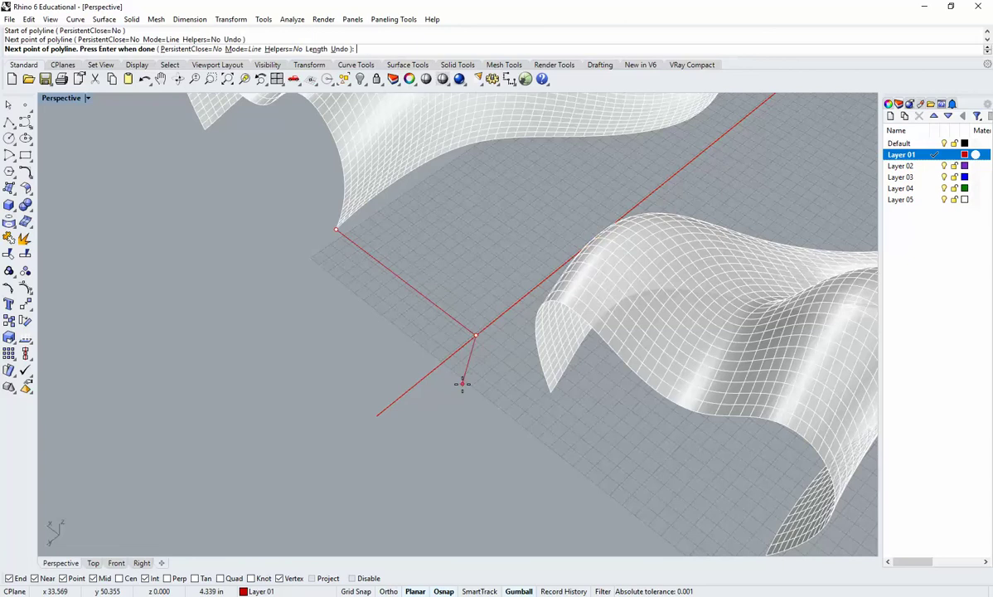
{"action": "key", "text": "Return"}
Trim off the part of the long guide segment that extends past the far cross line.
{"action": "type", "text": "trim"}
{"action": "key", "text": "Return"}
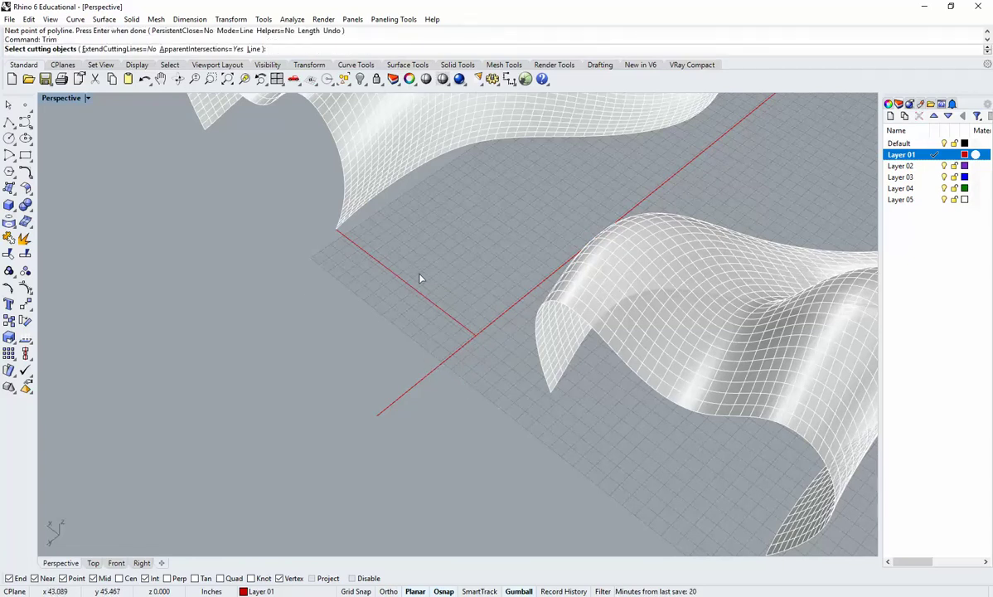
{"action": "left_click", "coordinate": [430, 301]}
{"action": "key", "text": "Return"}
{"action": "left_click", "coordinate": [447, 359]}
{"action": "key", "text": "Return"}
Select the trimmed guide polyline and make Layer 05 current.
{"action": "scroll", "coordinate": [485, 330], "scroll_direction": "down", "scroll_amount": 8}
{"action": "right_click_drag", "start_coordinate": [556, 337], "coordinate": [314, 264]}
{"action": "left_click", "coordinate": [314, 266]}
{"action": "left_click", "coordinate": [927, 200]}
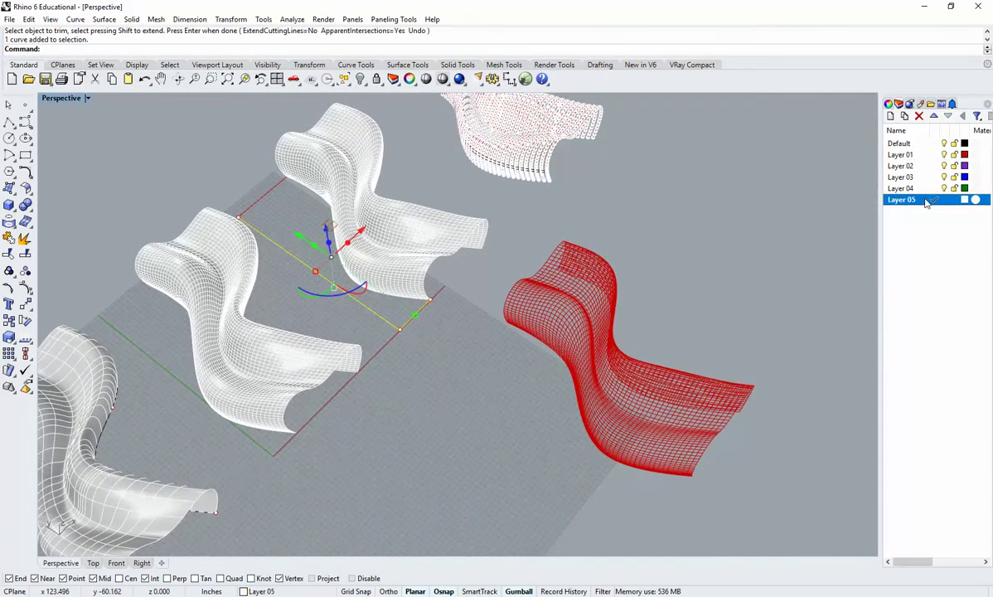
Try dividing the whole bent guide polyline into 15 segments, and undo the division.
{"action": "right_click_drag", "start_coordinate": [423, 278], "coordinate": [348, 297]}
{"action": "scroll", "coordinate": [347, 299], "scroll_direction": "up", "scroll_amount": 5}
{"action": "type", "text": "Divide"}
{"action": "key", "text": "Return"}
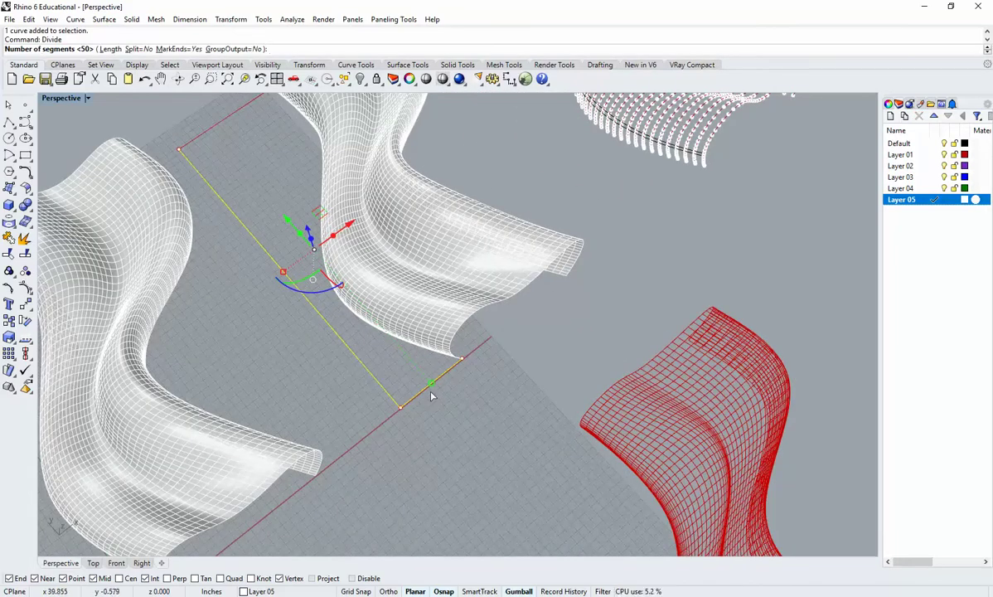
{"action": "type", "text": "15"}
{"action": "key", "text": "Return"}
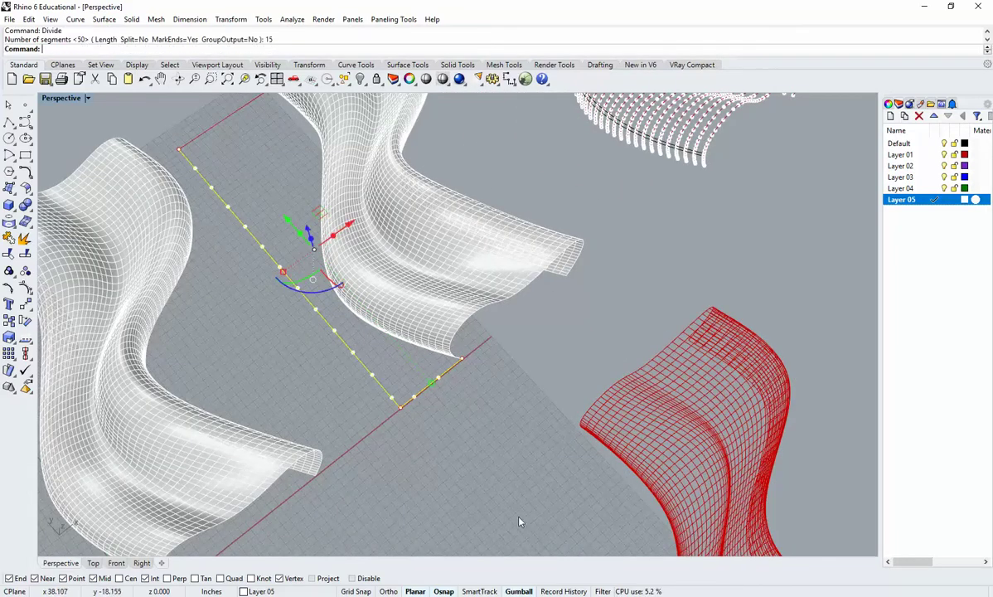
{"action": "left_click", "coordinate": [533, 530]}
{"action": "right_click_drag", "start_coordinate": [502, 389], "coordinate": [476, 407], "text": "shift"}
{"action": "key", "text": "ctrl+z"}
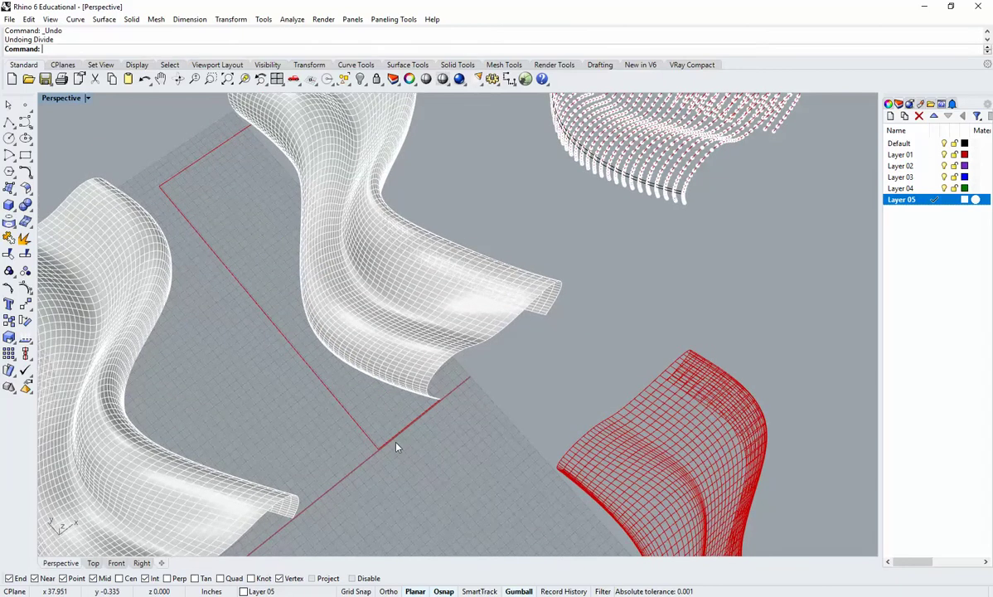
Separate the guide polyline's short segment at the surface's corner from the long one and delete it.
{"action": "left_click", "coordinate": [401, 439]}
{"action": "key", "text": "Up"}
{"action": "key", "text": "Return"}
{"action": "left_click", "coordinate": [401, 429]}
{"action": "key", "text": "Return"}
{"action": "left_click", "coordinate": [405, 431]}
{"action": "type", "text": "Ddel"}
{"action": "key", "text": "Return"}
{"action": "key", "text": "Delete"}
Divide the remaining long guide line beside the surface into 10 segments with point markers.
{"action": "left_click", "coordinate": [362, 424]}
{"action": "type", "text": "Divide"}
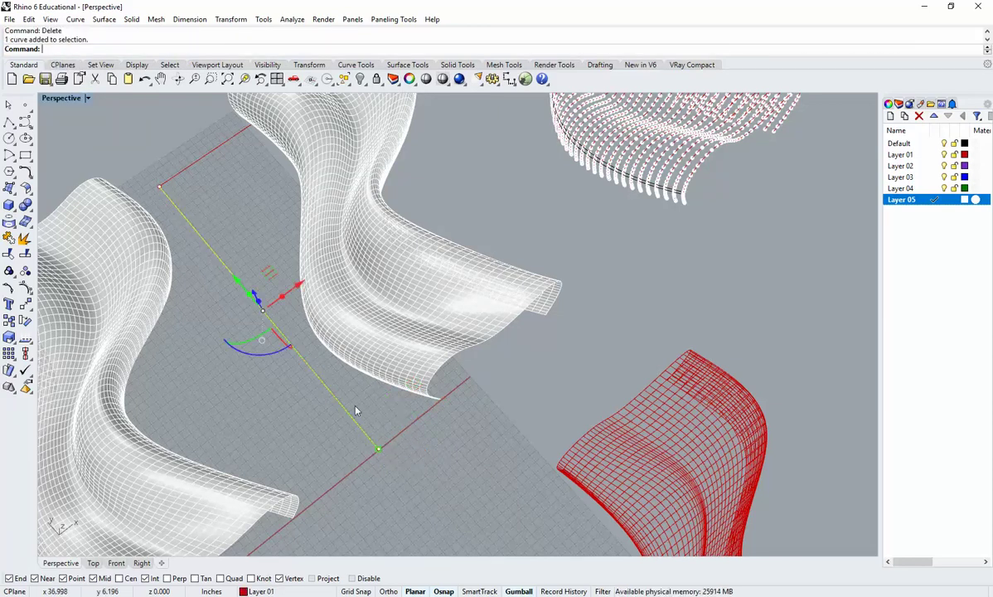
{"action": "key", "text": "Return"}
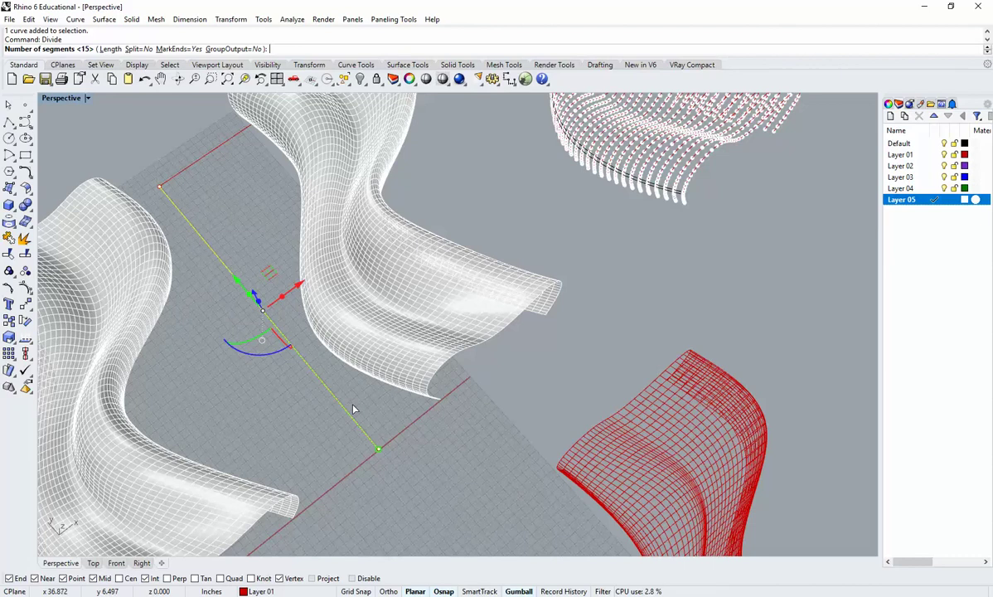
{"action": "type", "text": "10"}
{"action": "key", "text": "Return"}
{"action": "right_click_drag", "start_coordinate": [401, 462], "coordinate": [388, 358]}
Select the surface beside the divided guide line in the Top view and make Layer 01 current.
{"action": "left_click", "coordinate": [387, 358]}
{"action": "double_click", "coordinate": [66, 97]}
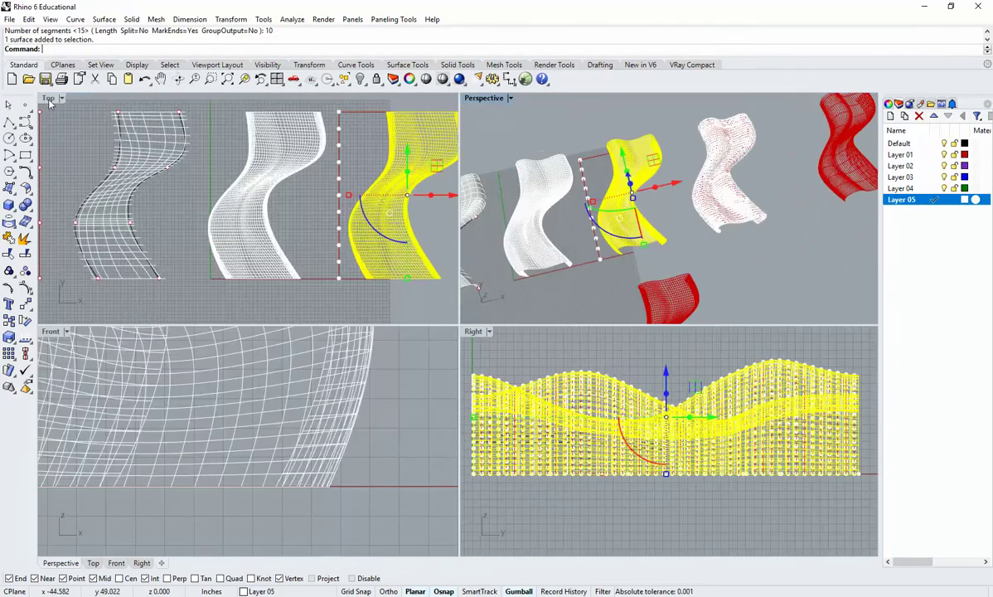
{"action": "double_click", "coordinate": [45, 97]}
{"action": "scroll", "coordinate": [469, 290], "scroll_direction": "down", "scroll_amount": 2}
{"action": "right_click_drag", "start_coordinate": [691, 254], "coordinate": [562, 255]}
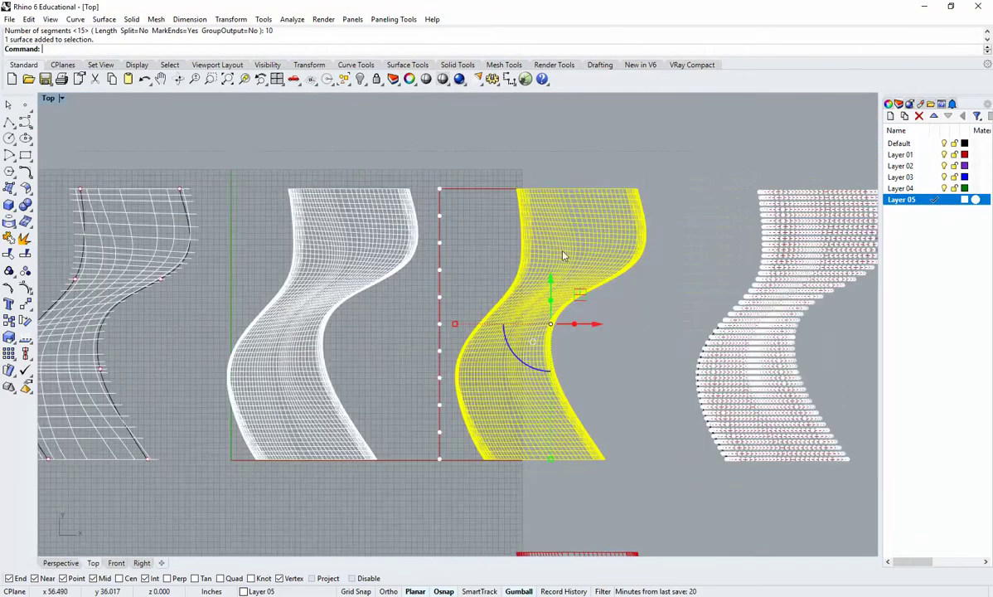
{"action": "left_click", "coordinate": [908, 157]}
Cut section curves across the selected surface, running each cut from a division point of the guide line past the surface's far edge.
{"action": "type", "text": "Section"}
{"action": "key", "text": "Return"}
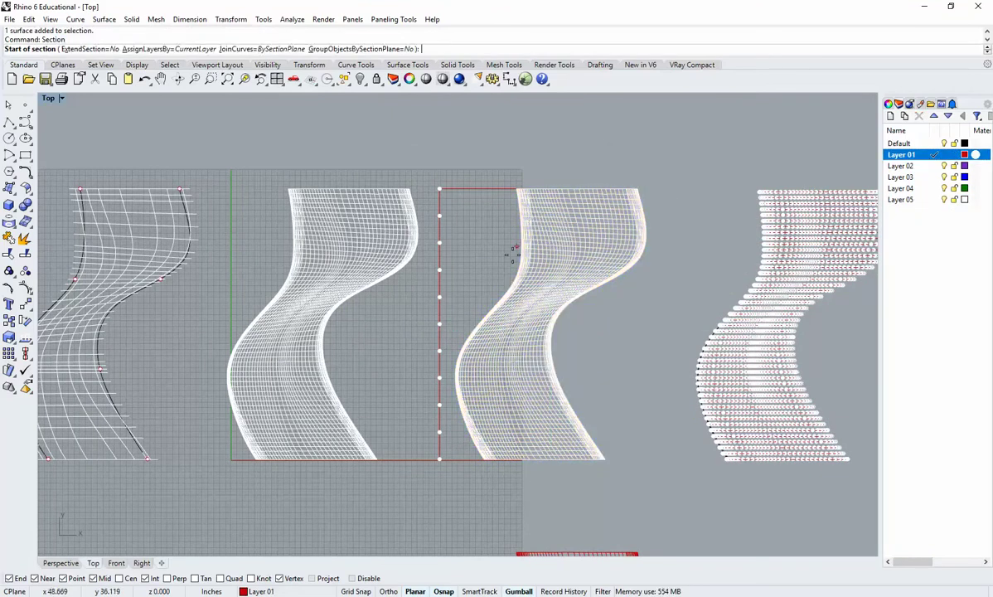
{"action": "left_click", "coordinate": [440, 455]}
{"action": "left_click", "coordinate": [660, 413]}
{"action": "left_click", "coordinate": [441, 432]}
{"action": "left_click", "coordinate": [641, 407], "text": "shift"}
{"action": "left_click", "coordinate": [440, 405]}
{"action": "left_click", "coordinate": [602, 378]}
{"action": "left_click", "coordinate": [439, 352]}
{"action": "left_click", "coordinate": [596, 355]}
{"action": "left_click", "coordinate": [439, 351]}
{"action": "left_click", "coordinate": [623, 342], "text": "shift"}
{"action": "left_click", "coordinate": [439, 324]}
{"action": "left_click", "coordinate": [611, 322]}
{"action": "left_click", "coordinate": [440, 297]}
{"action": "left_click", "coordinate": [639, 300]}
{"action": "left_click", "coordinate": [439, 269]}
{"action": "left_click", "coordinate": [621, 255]}
{"action": "left_click", "coordinate": [439, 241]}
{"action": "left_click", "coordinate": [657, 225]}
{"action": "left_click", "coordinate": [440, 215]}
{"action": "left_click", "coordinate": [618, 206]}
{"action": "left_click", "coordinate": [440, 190]}
{"action": "left_click", "coordinate": [693, 181]}
{"action": "key", "text": "Return"}
Move the new section curves along the X axis to the empty area beyond the last red wireframe model.
{"action": "right_click_drag", "start_coordinate": [593, 366], "coordinate": [464, 313]}
{"action": "double_click", "coordinate": [50, 99]}
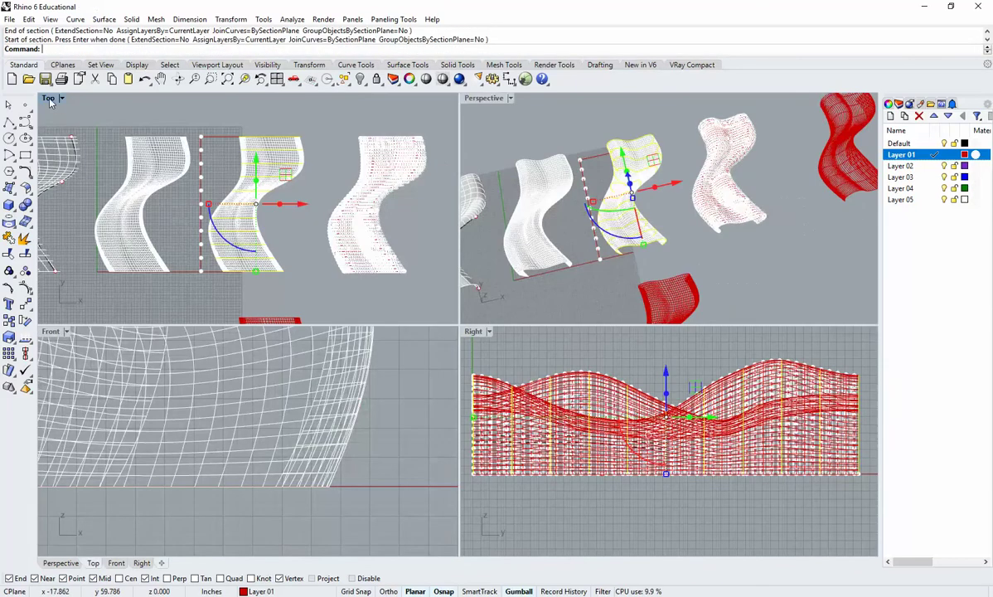
{"action": "double_click", "coordinate": [498, 99]}
{"action": "right_click_drag", "start_coordinate": [499, 104], "coordinate": [371, 303]}
{"action": "scroll", "coordinate": [308, 302], "scroll_direction": "down", "scroll_amount": 2}
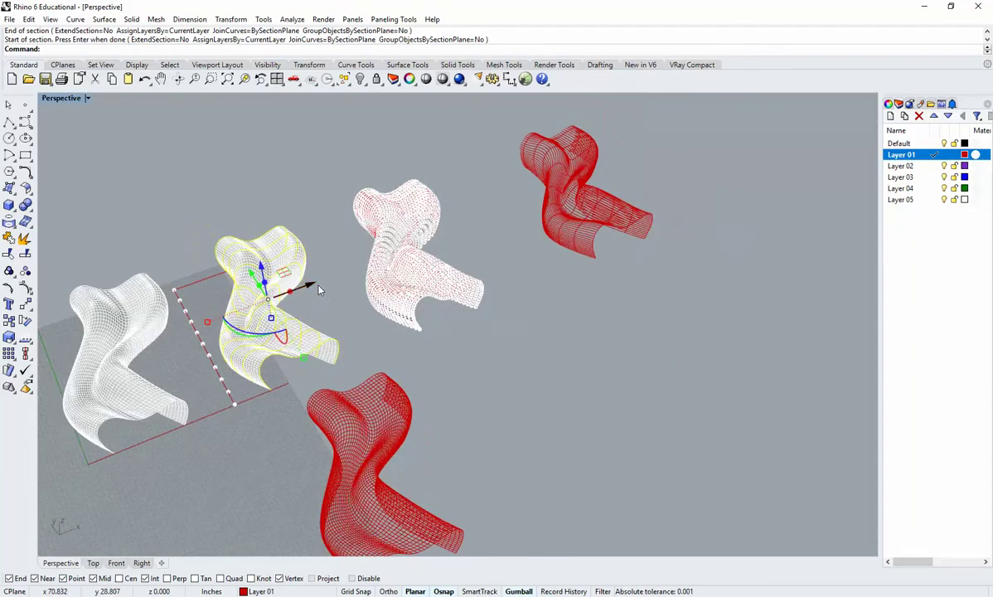
{"action": "left_click_drag", "start_coordinate": [316, 285], "coordinate": [765, 194]}
{"action": "left_click", "coordinate": [604, 261]}
Make Layer 03 current and extract all U-direction isocurves from the surface beside the divided guide line.
{"action": "right_click_drag", "start_coordinate": [285, 314], "coordinate": [428, 340], "text": "shift"}
{"action": "left_click", "coordinate": [930, 200]}
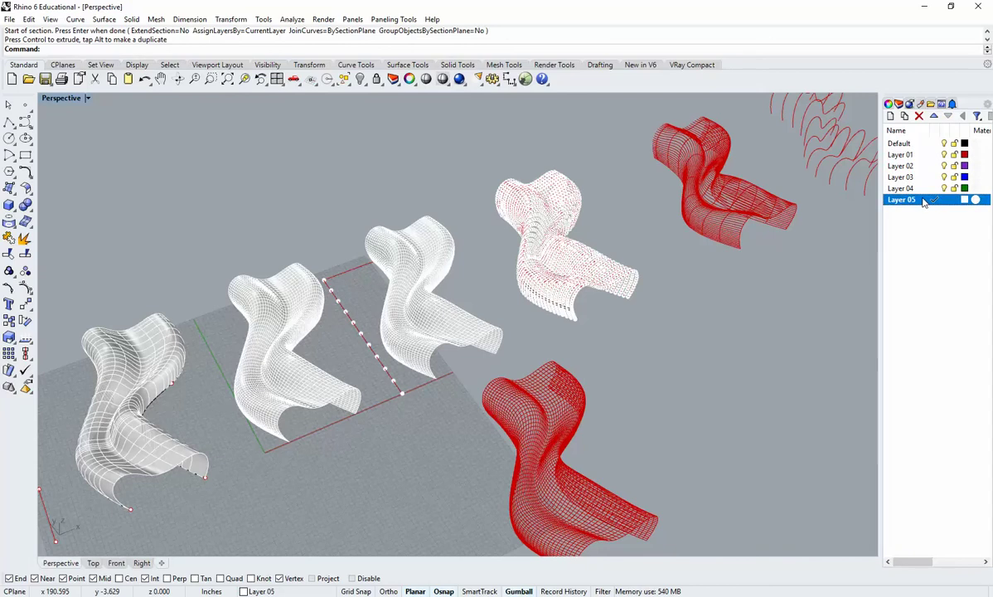
{"action": "right_click_drag", "start_coordinate": [479, 259], "coordinate": [495, 282], "text": "shift"}
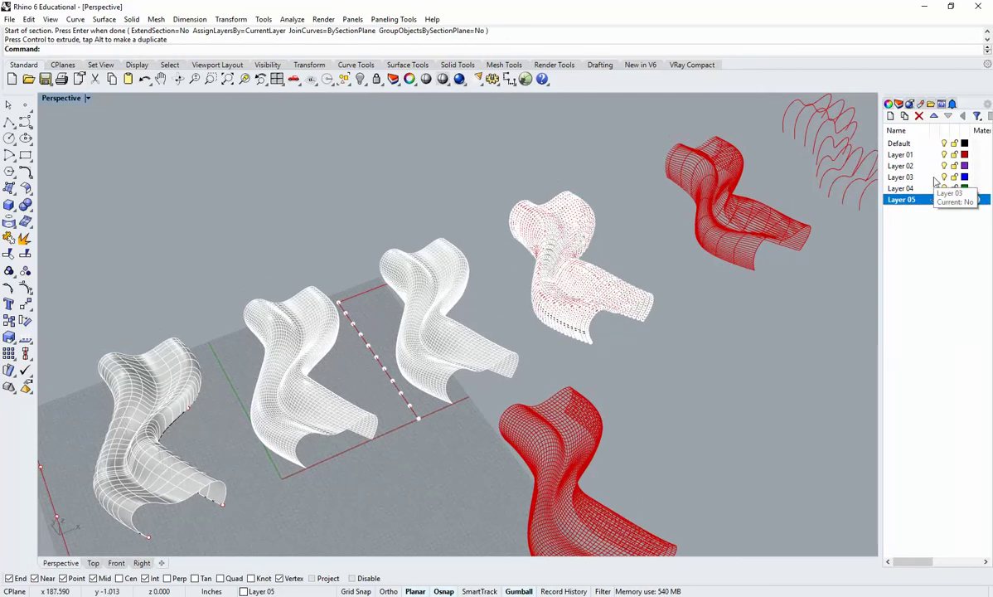
{"action": "left_click", "coordinate": [901, 177]}
{"action": "right_click_drag", "start_coordinate": [447, 346], "coordinate": [517, 348], "text": "shift"}
{"action": "scroll", "coordinate": [517, 348], "scroll_direction": "up", "scroll_amount": 3}
{"action": "key", "text": "Return"}
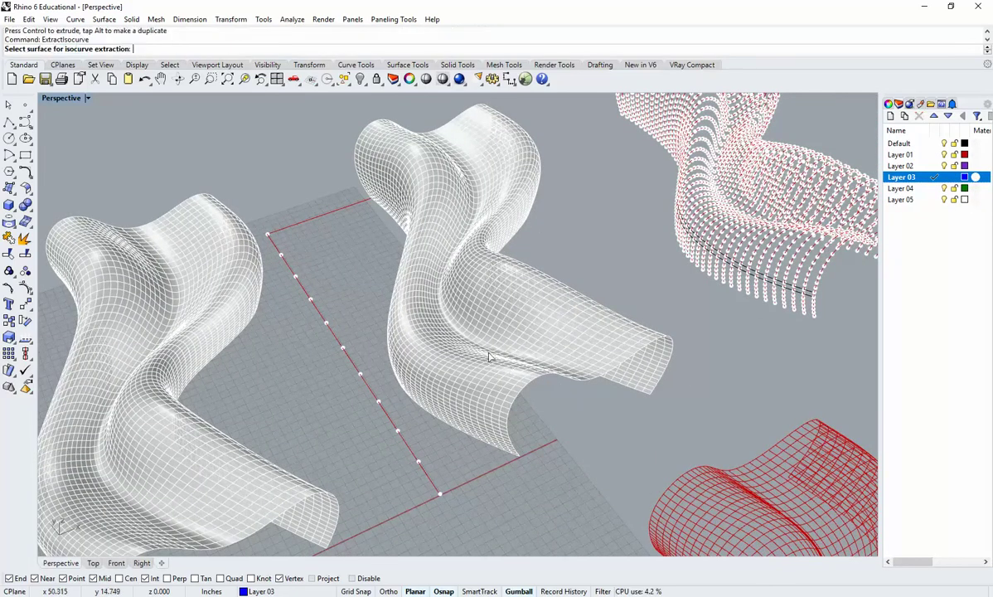
{"action": "left_click", "coordinate": [497, 365]}
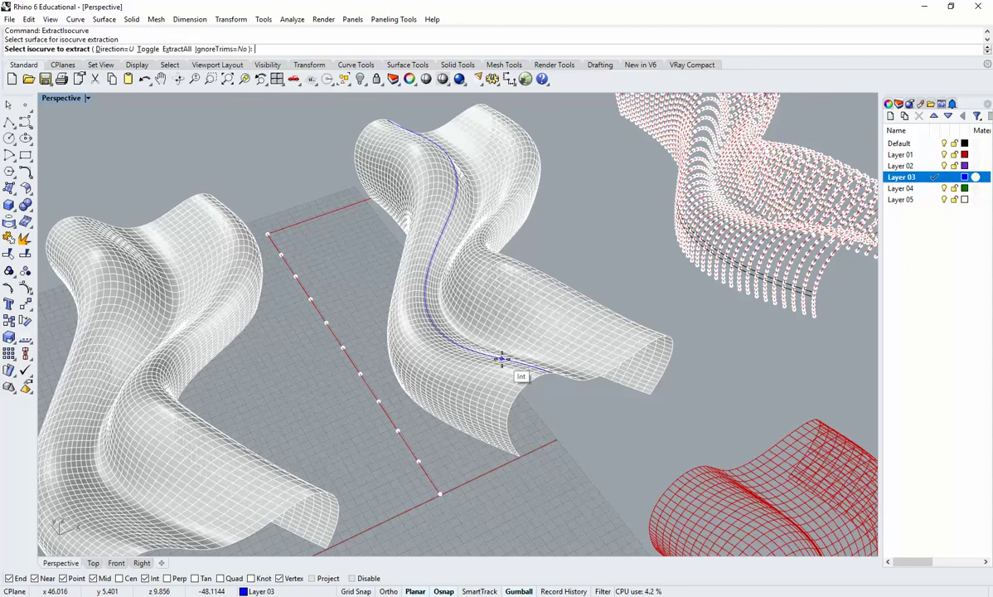
{"action": "left_click", "coordinate": [176, 49]}
{"action": "key", "text": "Return"}
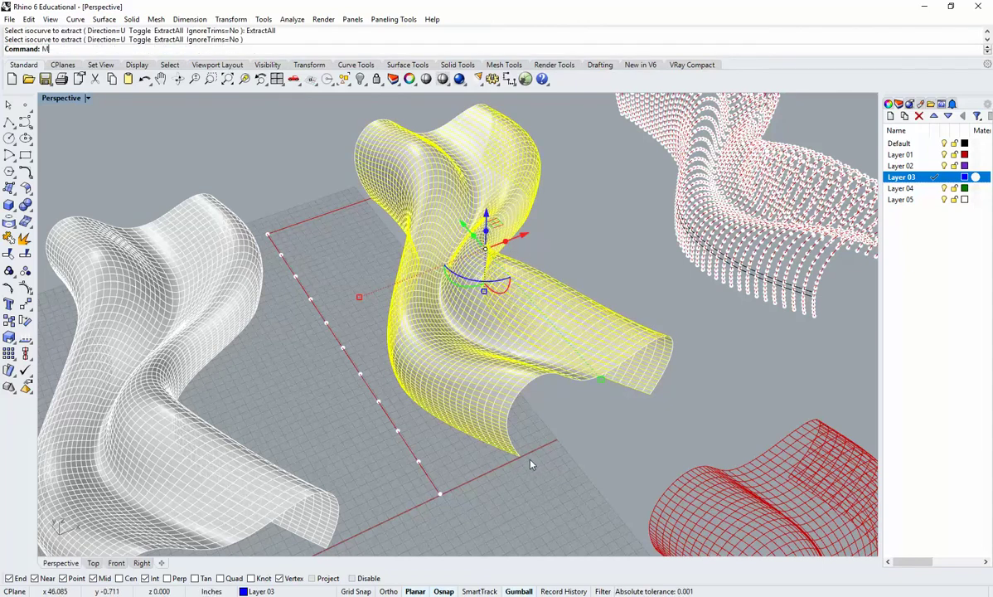
Move the extracted isocurves from the surface's front corner onto the matching corner of the separated section curves.
{"action": "type", "text": "m"}
{"action": "key", "text": "Return"}
{"action": "scroll", "coordinate": [520, 454], "scroll_direction": "up", "scroll_amount": 4}
{"action": "left_click", "coordinate": [512, 446]}
{"action": "scroll", "coordinate": [521, 444], "scroll_direction": "down", "scroll_amount": 15}
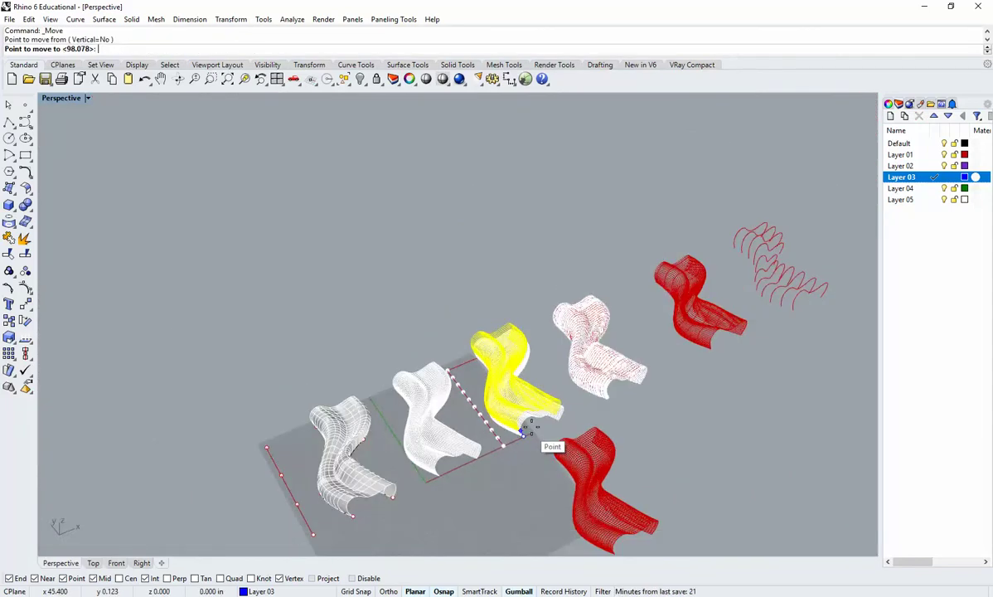
{"action": "scroll", "coordinate": [664, 362], "scroll_direction": "up", "scroll_amount": 10}
{"action": "left_click", "coordinate": [692, 363]}
{"action": "left_click", "coordinate": [703, 410]}
Examine up close how the blue isocurve strips run across the red section ribs.
{"action": "type", "text": "z"}
{"action": "key", "text": "Return"}
{"action": "left_click_drag", "start_coordinate": [717, 365], "coordinate": [637, 274]}
{"action": "right_click_drag", "start_coordinate": [635, 281], "coordinate": [628, 376]}
{"action": "right_click_drag", "start_coordinate": [710, 381], "coordinate": [705, 409]}
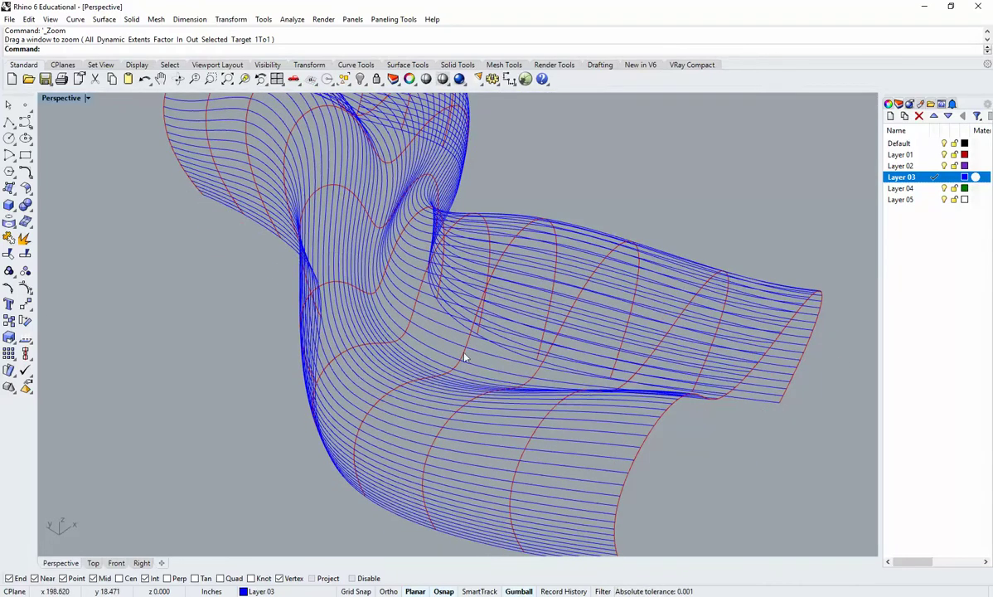
{"action": "mouse_move", "coordinate": [533, 393]}
{"action": "right_mouse_down"}
{"action": "mouse_move", "coordinate": [552, 390]}
{"action": "mouse_move", "coordinate": [545, 400]}
{"action": "right_mouse_up"}
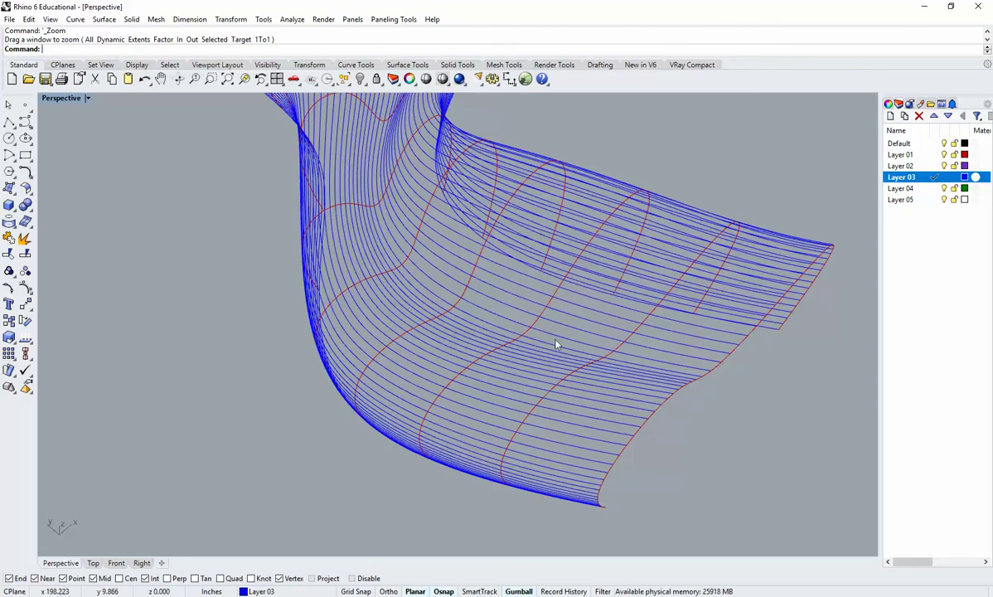
{"action": "right_click_drag", "start_coordinate": [556, 343], "coordinate": [574, 354]}
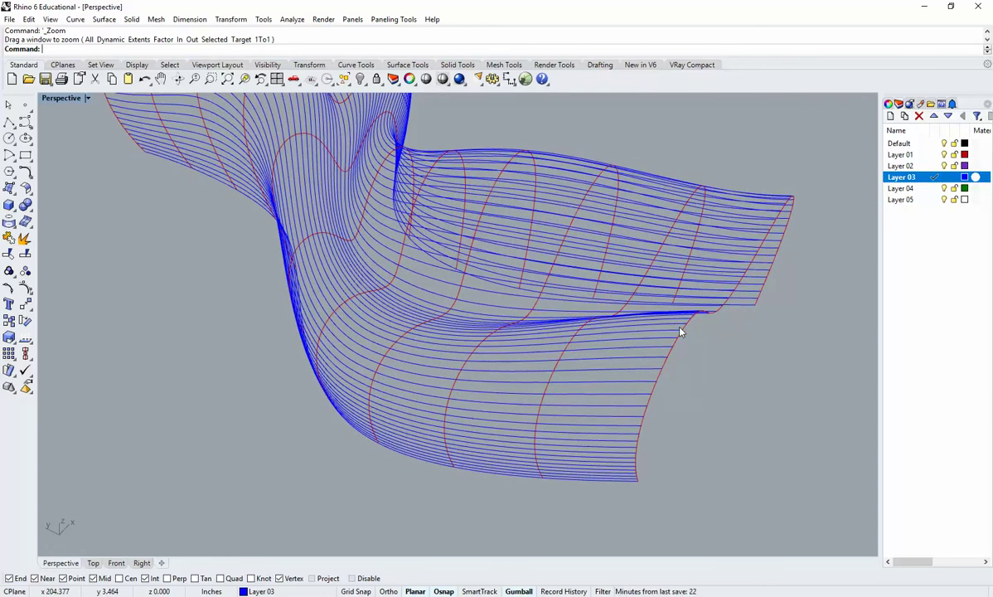
{"action": "mouse_move", "coordinate": [680, 331]}
{"action": "right_mouse_down"}
{"action": "mouse_move", "coordinate": [656, 348]}
{"action": "mouse_move", "coordinate": [681, 342]}
{"action": "right_mouse_up"}
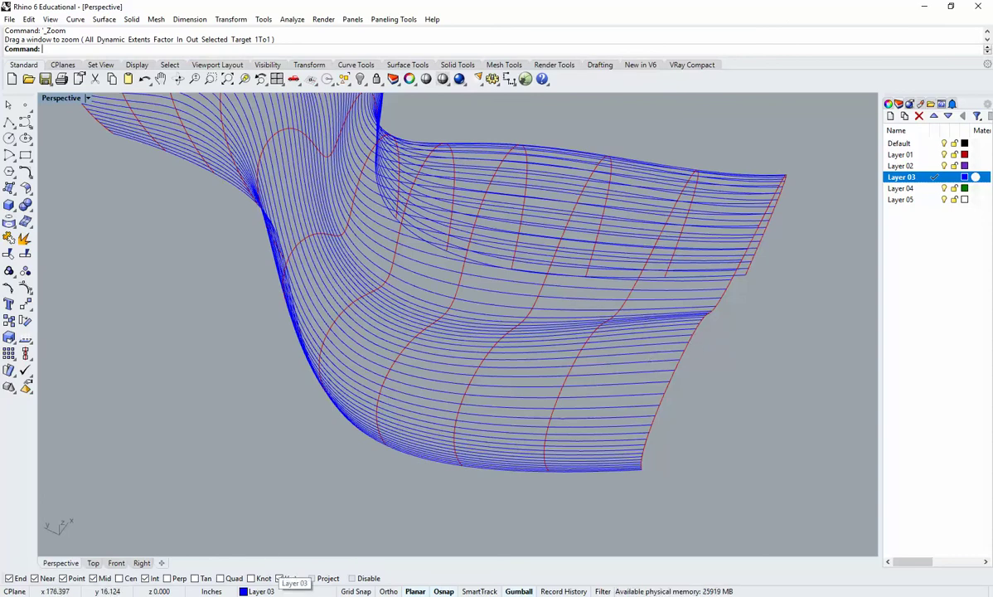
Switch to the browser to view the photo of Matthias Pliessnig's Drift bench, and return to Rhino.
{"action": "mouse_move", "coordinate": [212, 594]}
{"action": "left_click", "coordinate": [212, 547]}
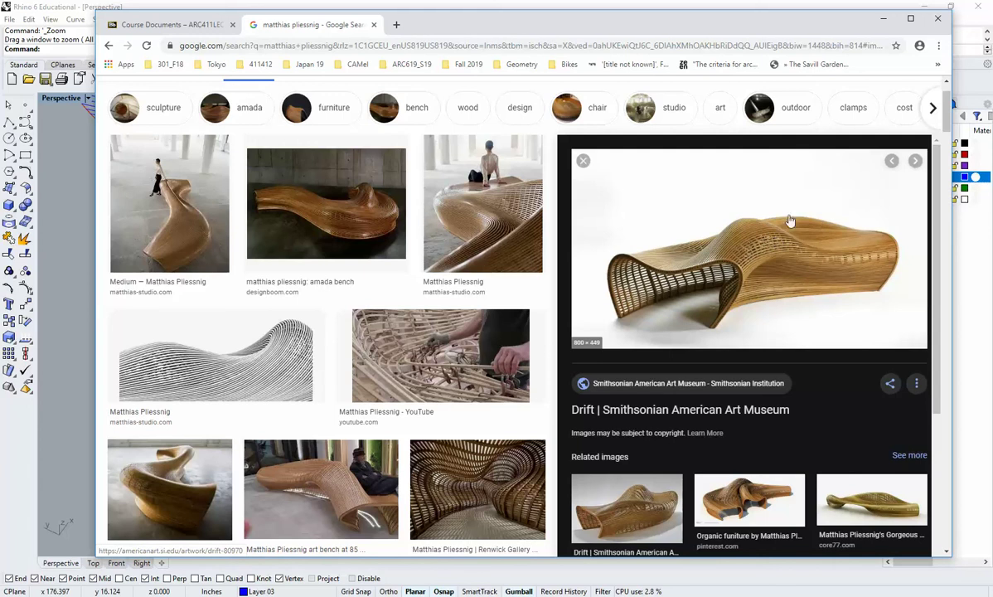
{"action": "left_click", "coordinate": [882, 17]}
Examine the combined ribs and strips from several angles against the reference bench.
{"action": "right_click_drag", "start_coordinate": [640, 386], "coordinate": [652, 372]}
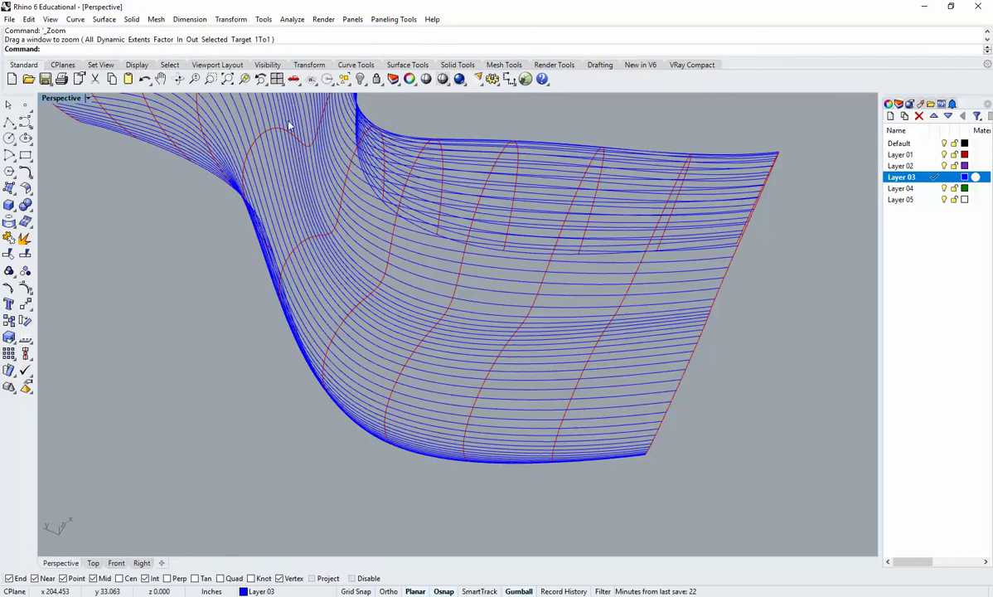
{"action": "right_click_drag", "start_coordinate": [434, 340], "coordinate": [377, 271]}
{"action": "right_click_drag", "start_coordinate": [646, 273], "coordinate": [513, 229]}
{"action": "scroll", "coordinate": [547, 237], "scroll_direction": "up", "scroll_amount": 5}
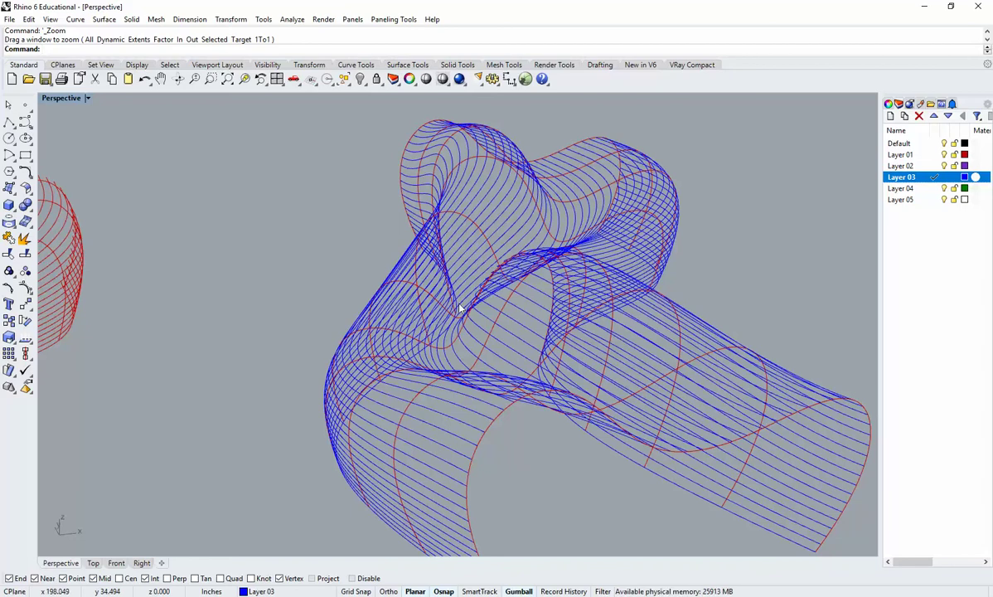
{"action": "scroll", "coordinate": [460, 308], "scroll_direction": "down", "scroll_amount": 11}
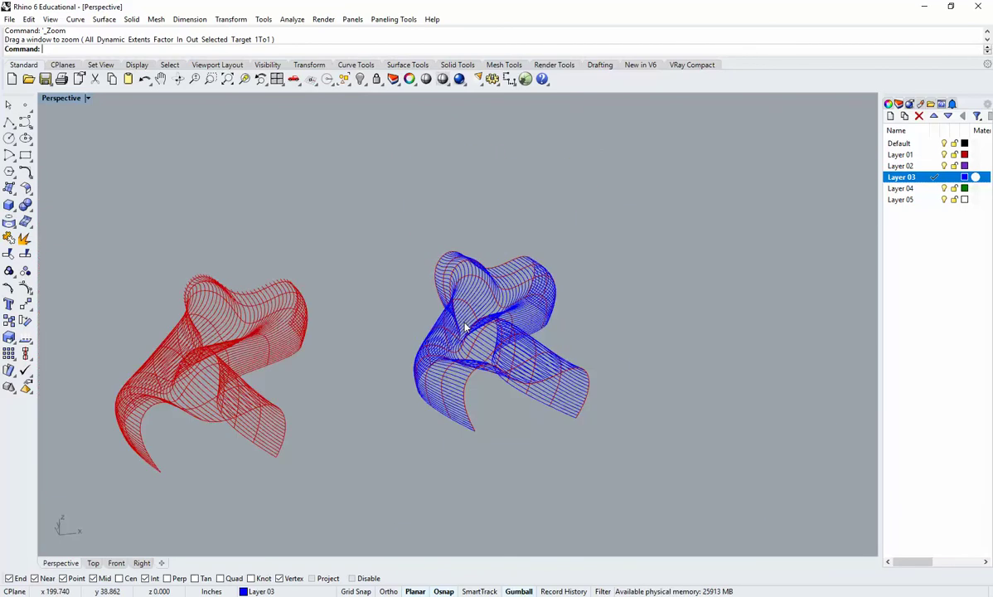
Review the row of bench versions and examine the one made of contours with division points up close.
{"action": "right_click_drag", "start_coordinate": [368, 354], "coordinate": [471, 374], "text": "shift"}
{"action": "scroll", "coordinate": [459, 324], "scroll_direction": "down", "scroll_amount": 4}
{"action": "scroll", "coordinate": [415, 349], "scroll_direction": "down", "scroll_amount": 4}
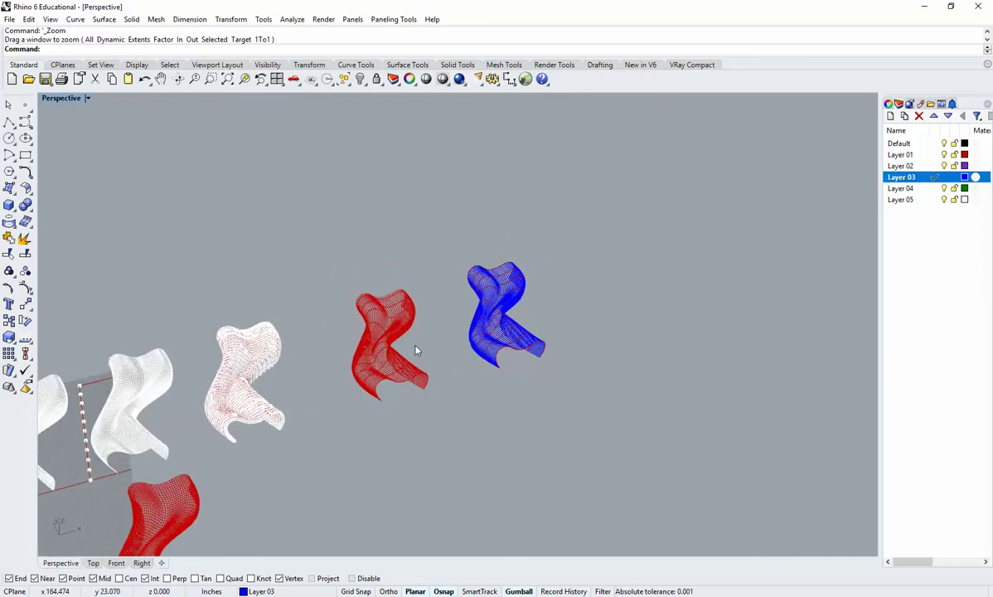
{"action": "right_click_drag", "start_coordinate": [415, 349], "coordinate": [655, 286], "text": "shift"}
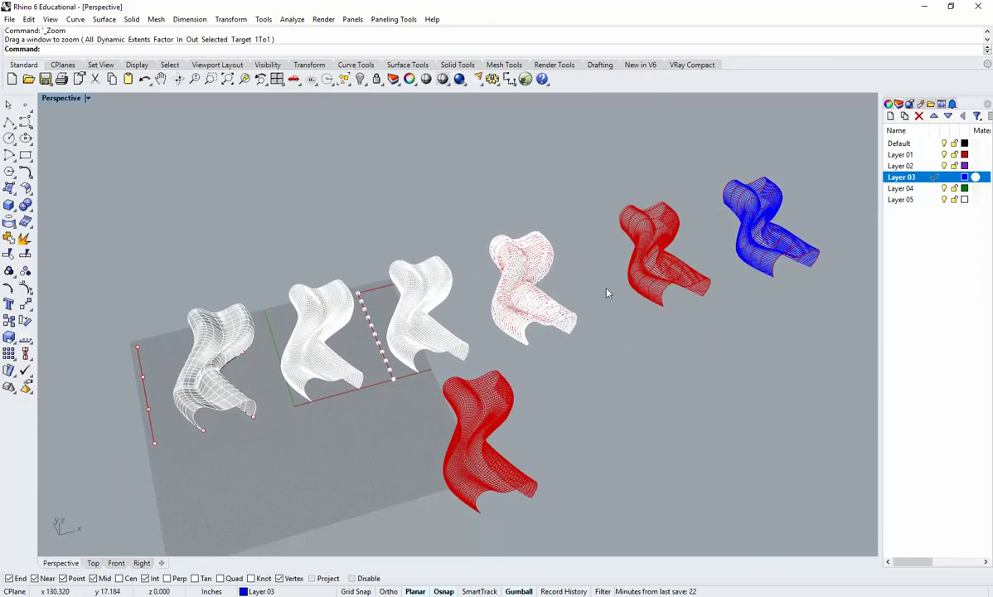
{"action": "right_click_drag", "start_coordinate": [236, 445], "coordinate": [244, 451], "text": "shift"}
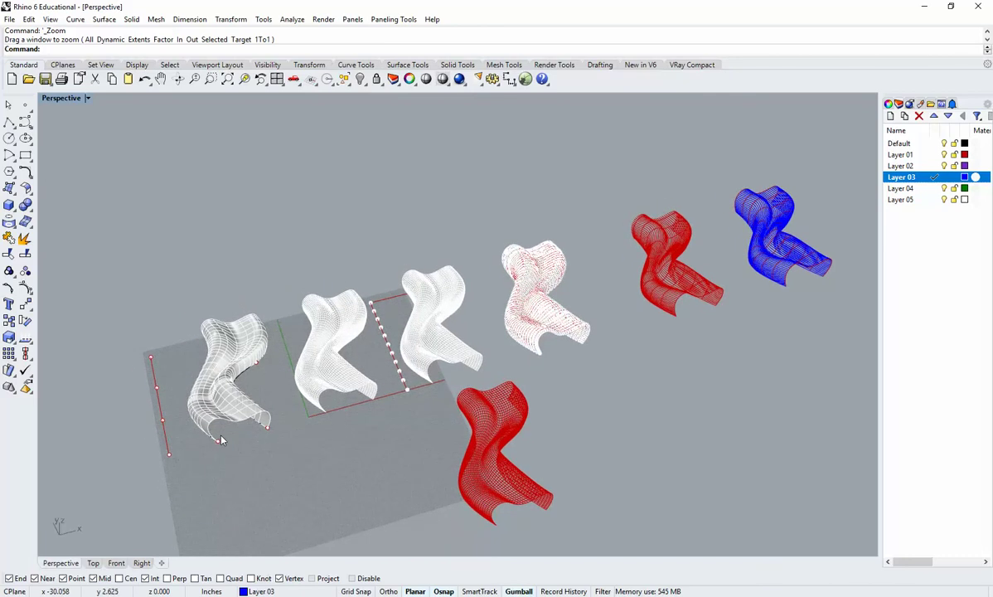
{"action": "scroll", "coordinate": [248, 412], "scroll_direction": "up", "scroll_amount": 3}
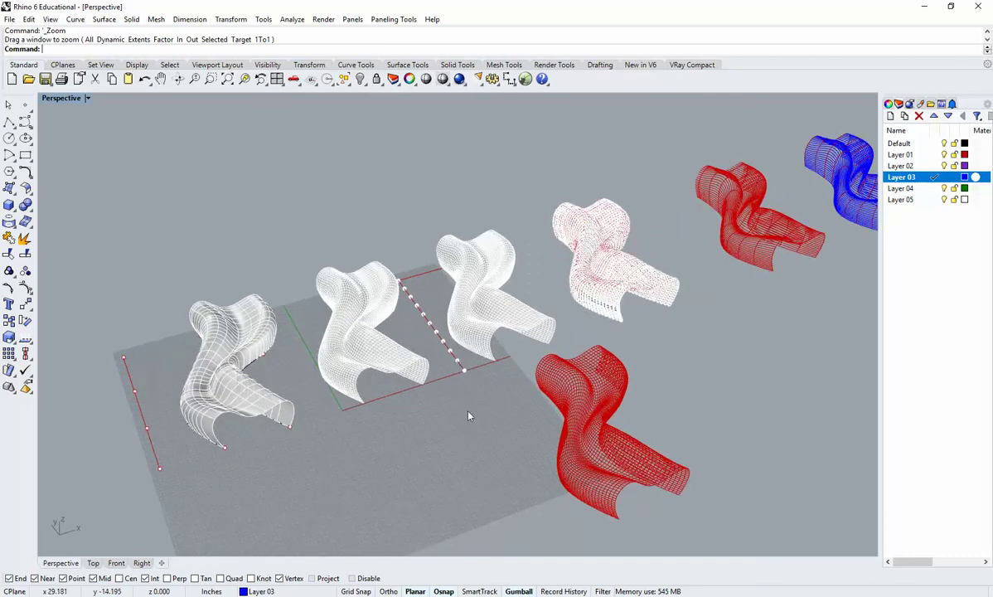
{"action": "right_click_drag", "start_coordinate": [456, 380], "coordinate": [384, 397]}
{"action": "mouse_move", "coordinate": [681, 351]}
{"action": "right_mouse_down"}
{"action": "mouse_move", "coordinate": [578, 407]}
{"action": "mouse_move", "coordinate": [540, 388]}
{"action": "right_mouse_up"}
{"action": "right_click_drag", "start_coordinate": [388, 398], "coordinate": [543, 316]}
{"action": "scroll", "coordinate": [543, 317], "scroll_direction": "up", "scroll_amount": 5}
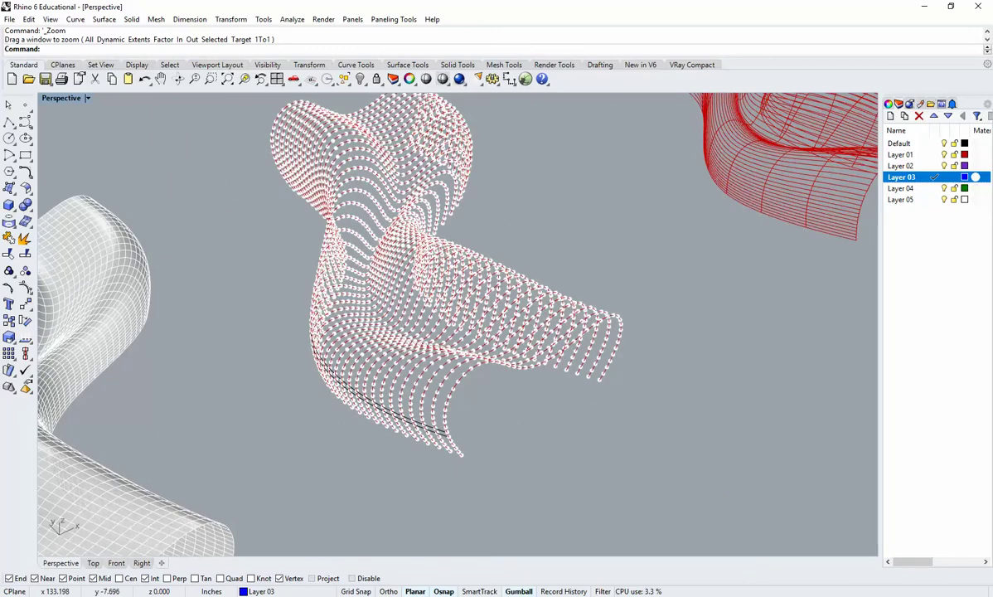